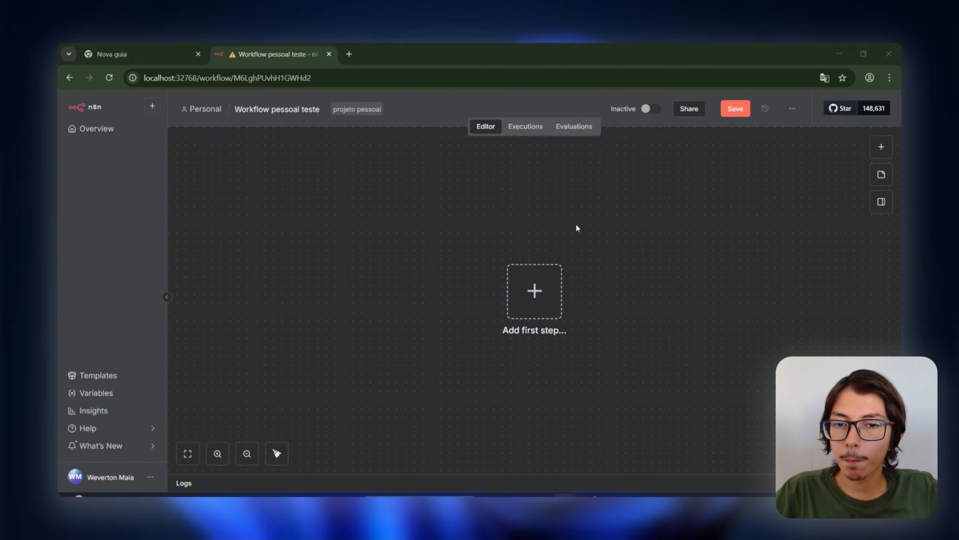
Step: Start the workflow with an On form submission trigger titled 'Formulário da Aula'
{"action": "left_click", "coordinate": [536, 297]}
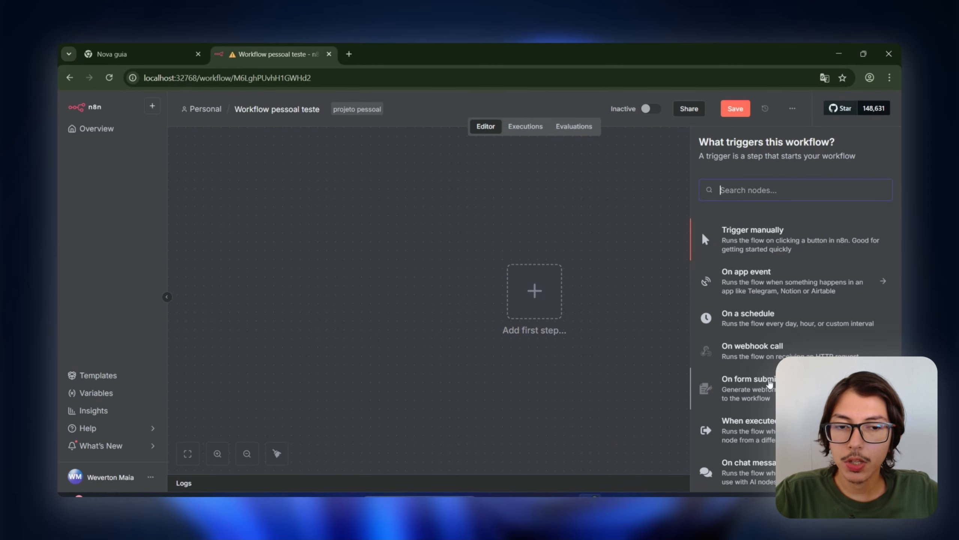
{"action": "left_click", "coordinate": [771, 385]}
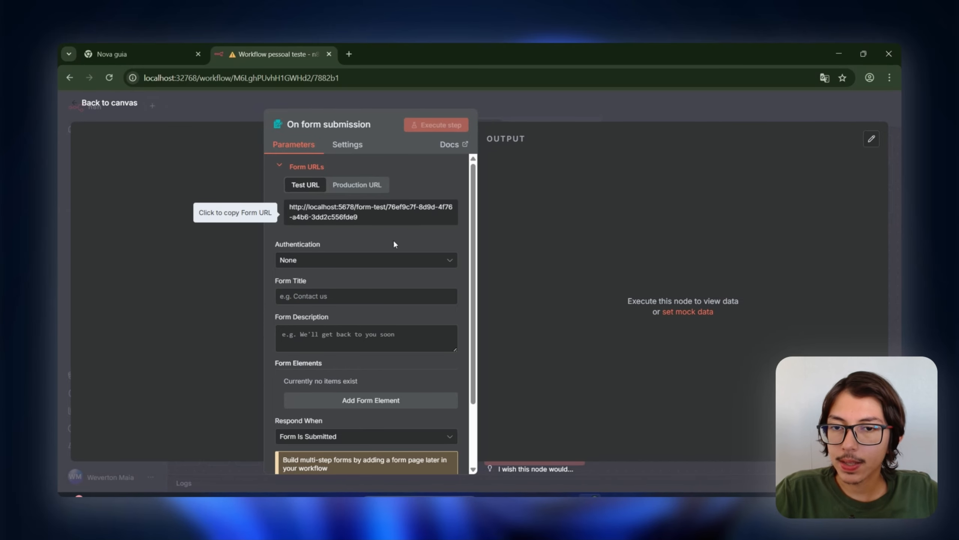
{"action": "left_click", "coordinate": [369, 294]}
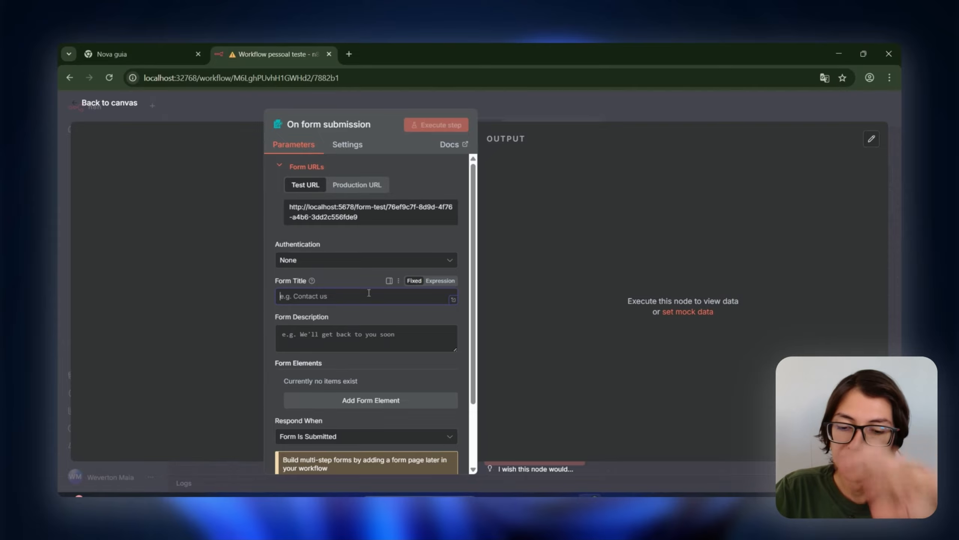
{"action": "type", "text": "Formulár"}
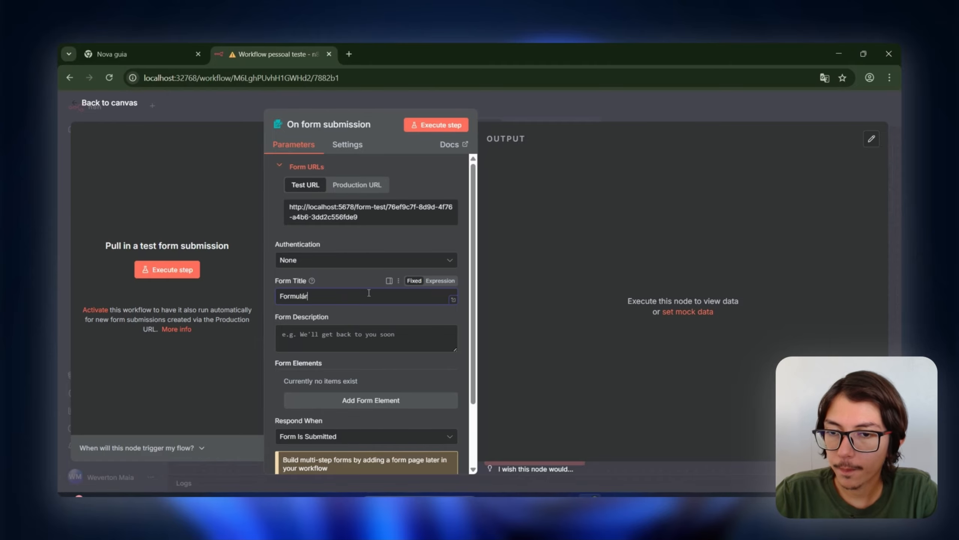
{"action": "type", "text": "io da Aula"}
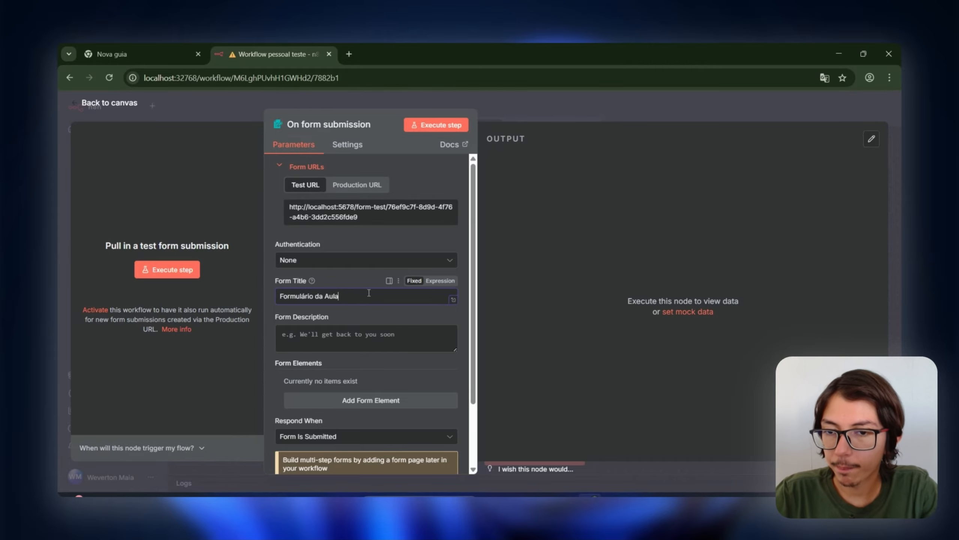
{"action": "scroll", "coordinate": [415, 319], "scroll_direction": "down", "scroll_amount": 2}
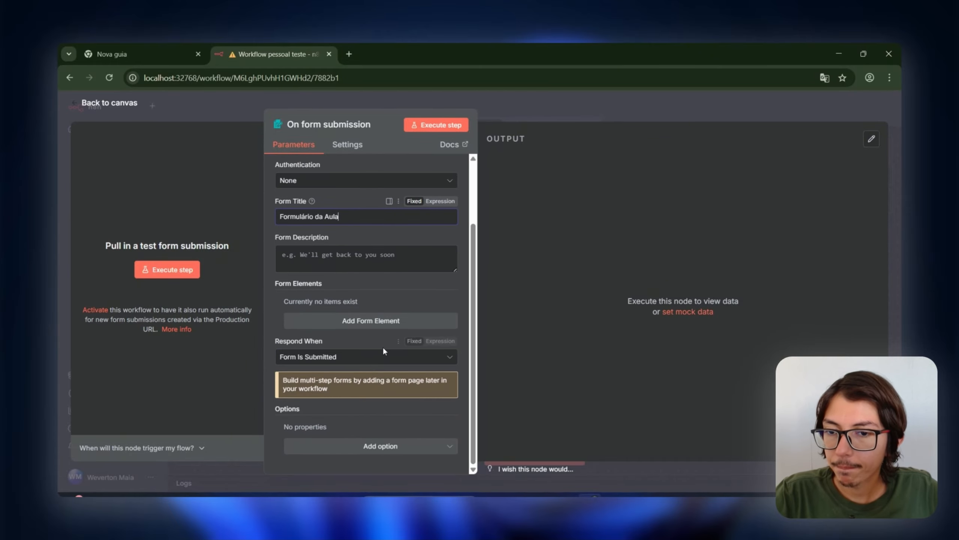
Step: Add form questions 'Qual seu nome' and 'Qual seu numero para contato?'
{"action": "left_click", "coordinate": [405, 320]}
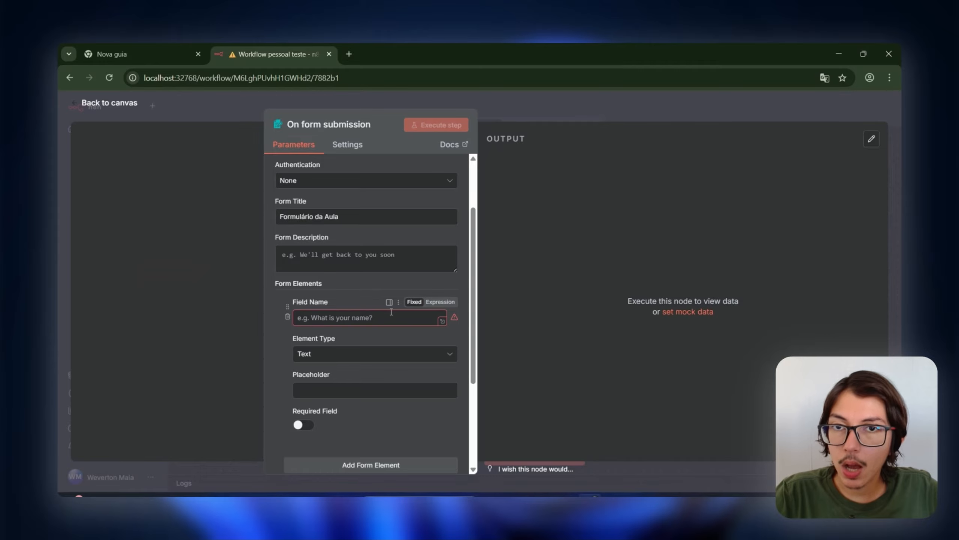
{"action": "left_click", "coordinate": [358, 318]}
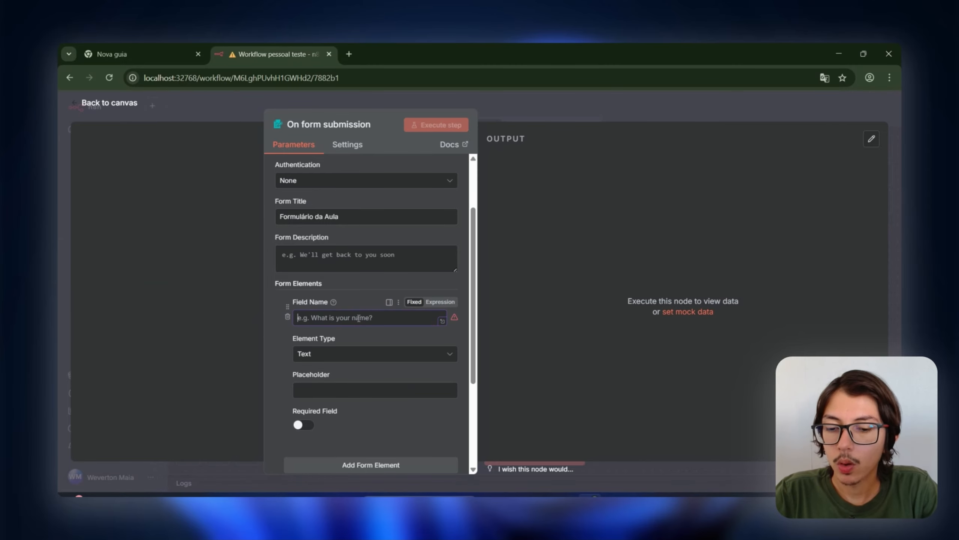
{"action": "type", "text": "Qual seu nome"}
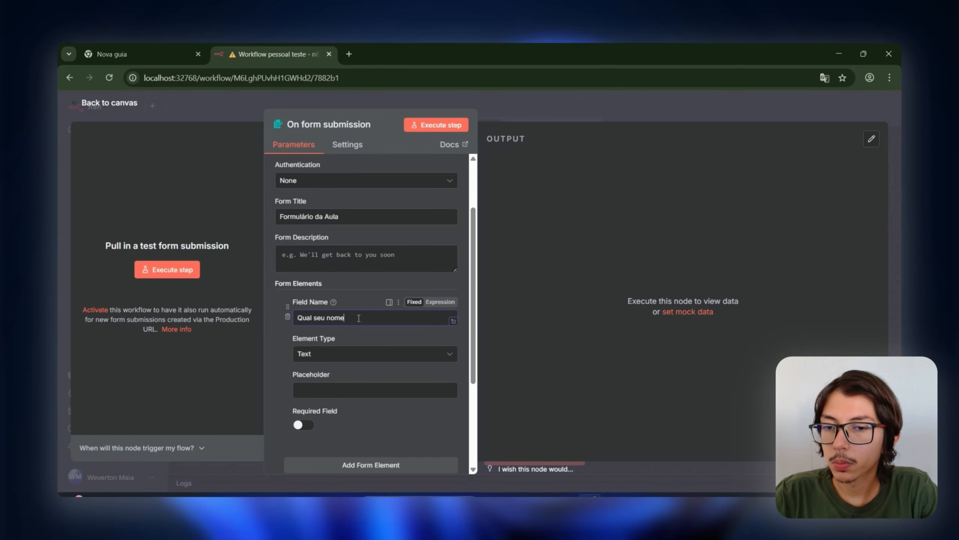
{"action": "scroll", "coordinate": [338, 351], "scroll_direction": "down", "scroll_amount": 4}
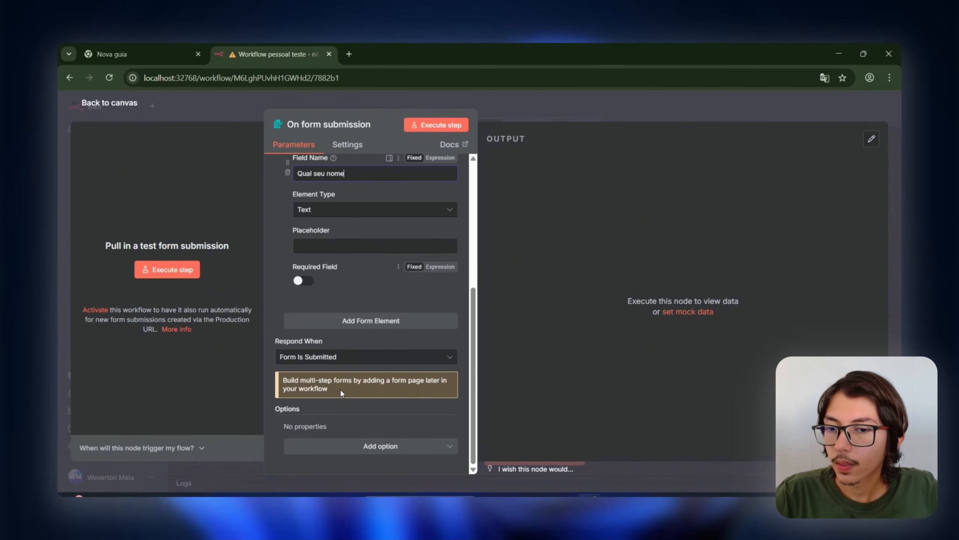
{"action": "left_click", "coordinate": [355, 325]}
{"action": "left_click", "coordinate": [359, 346]}
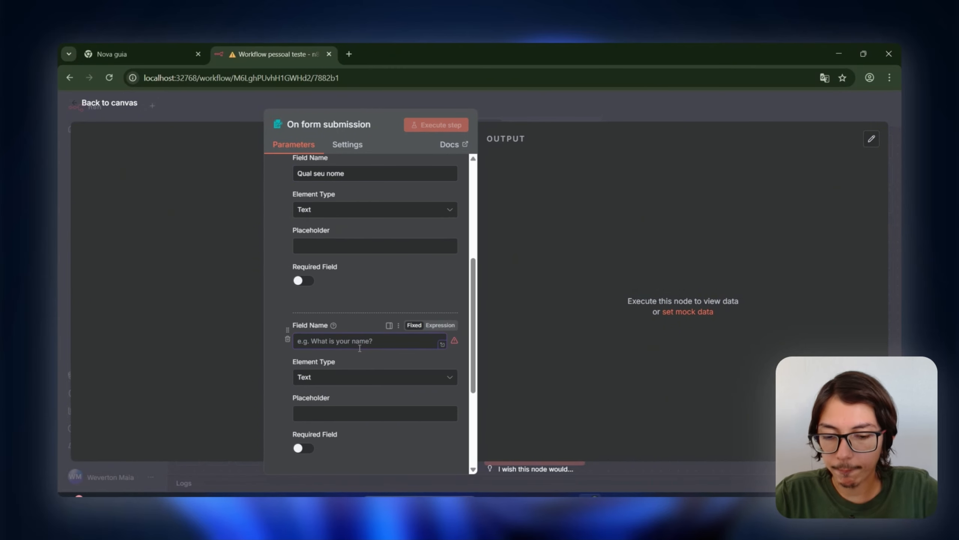
{"action": "type", "text": "Qual seu nume"}
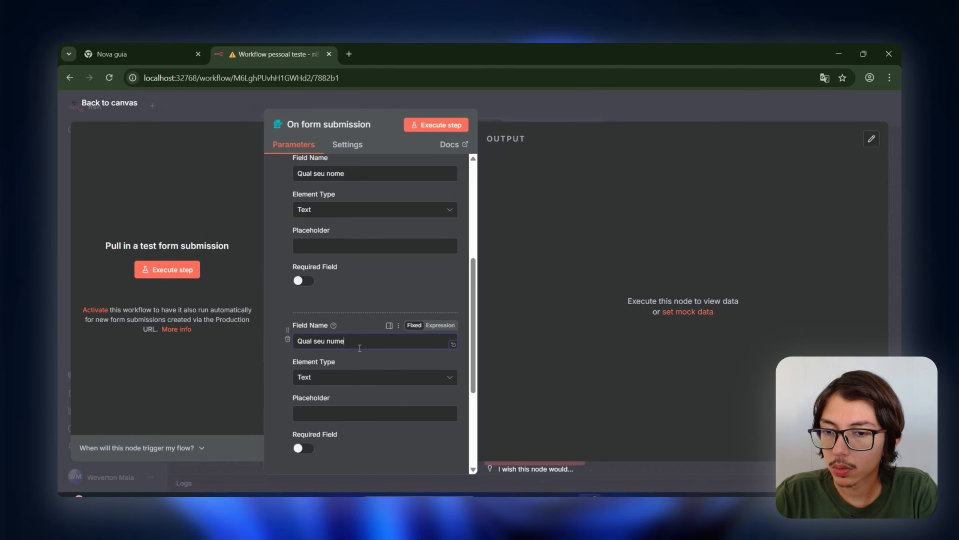
{"action": "type", "text": "ro para contato?"}
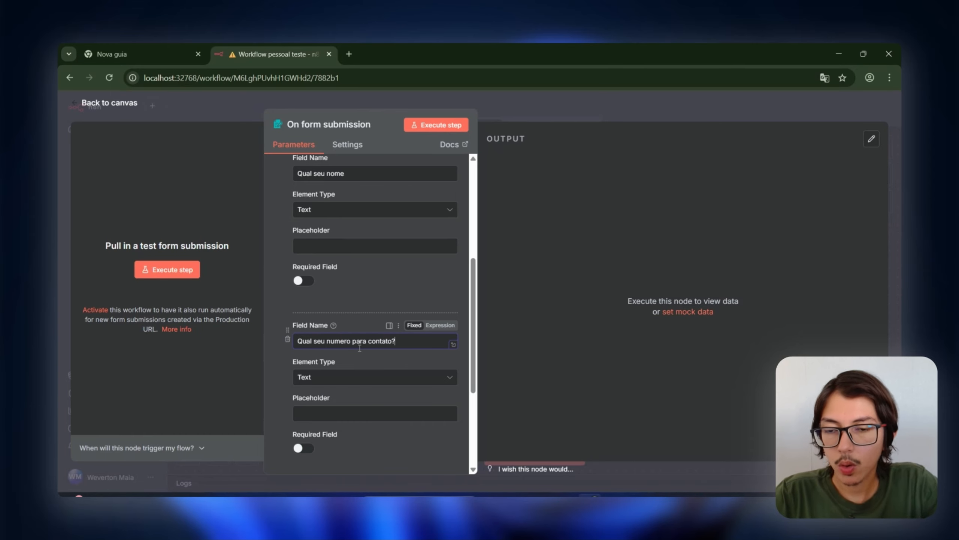
{"action": "scroll", "coordinate": [332, 366], "scroll_direction": "down", "scroll_amount": 3}
Step: Add a third form question 'Qual sua idade?'
{"action": "left_click", "coordinate": [342, 387]}
{"action": "left_click", "coordinate": [343, 393]}
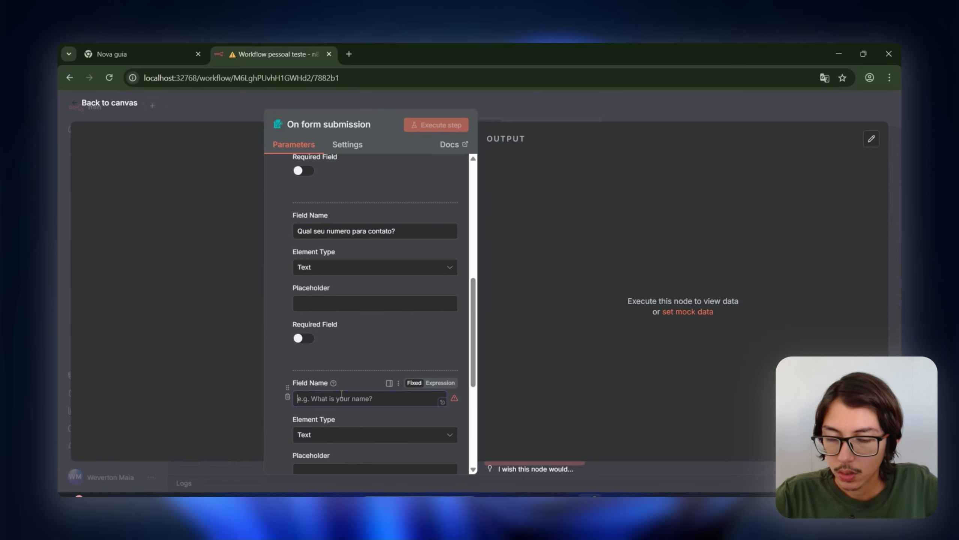
{"action": "type", "text": "Qual sua idade?"}
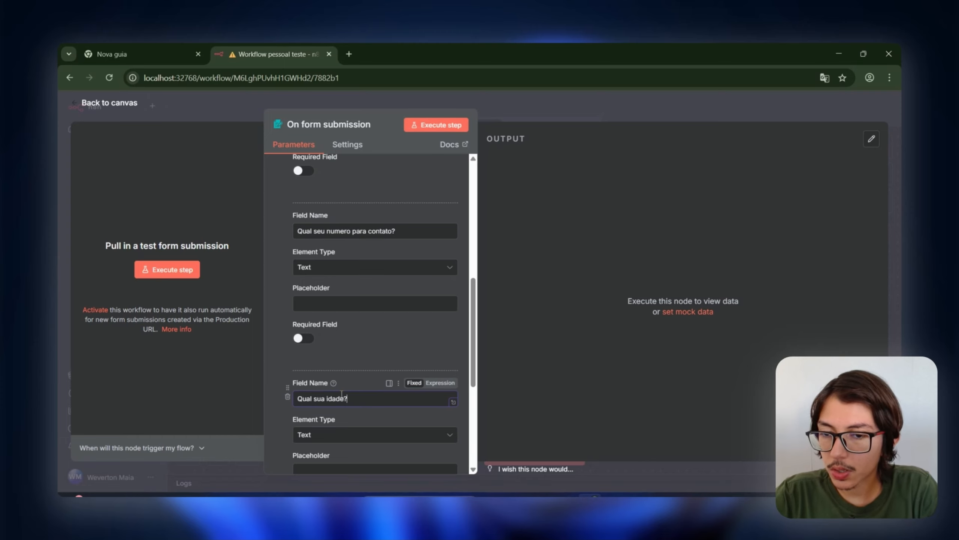
{"action": "scroll", "coordinate": [357, 365], "scroll_direction": "down", "scroll_amount": 3}
Step: Set the 'Qual seu numero para contato?' question's element type to Number
{"action": "scroll", "coordinate": [360, 313], "scroll_direction": "up", "scroll_amount": 5}
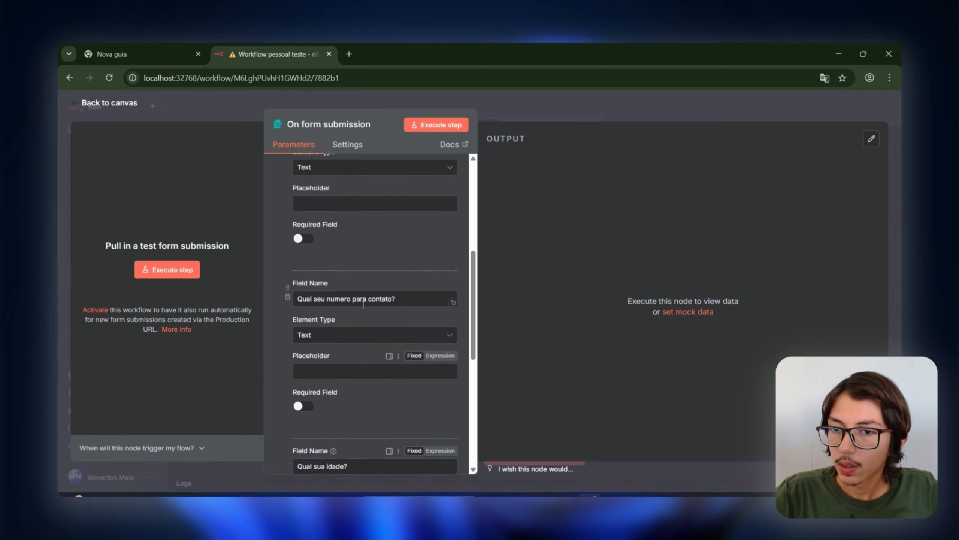
{"action": "scroll", "coordinate": [364, 304], "scroll_direction": "up", "scroll_amount": 1}
{"action": "left_click", "coordinate": [378, 376]}
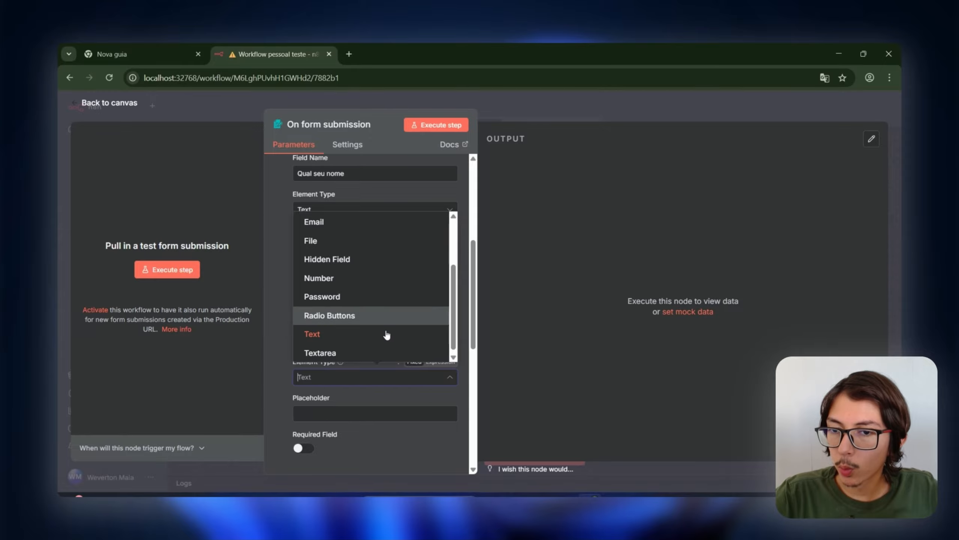
{"action": "left_click", "coordinate": [370, 278]}
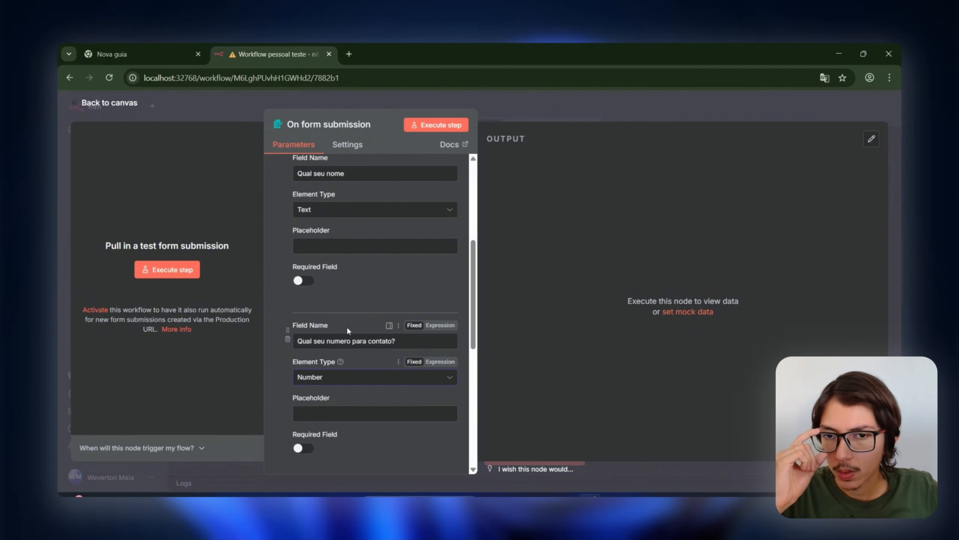
{"action": "scroll", "coordinate": [349, 338], "scroll_direction": "down", "scroll_amount": 10}
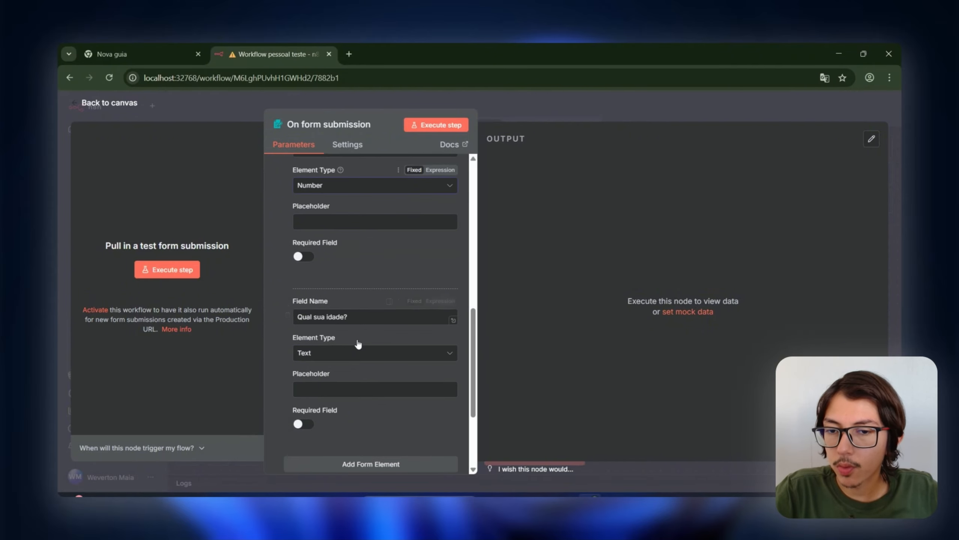
Step: Add an Edit Fields (Set) node from Data transformation after the form trigger
{"action": "key", "text": "Escape"}
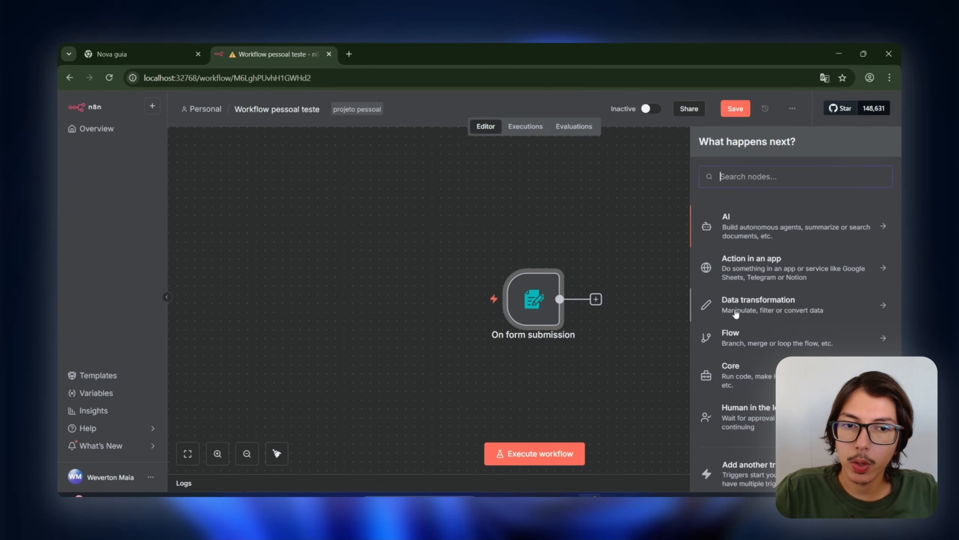
{"action": "left_click", "coordinate": [736, 312]}
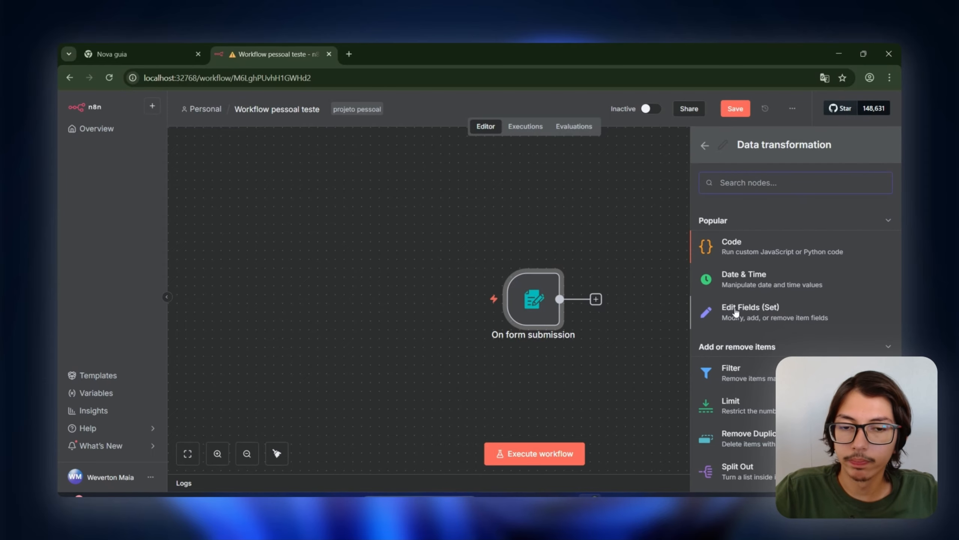
{"action": "left_click", "coordinate": [731, 315]}
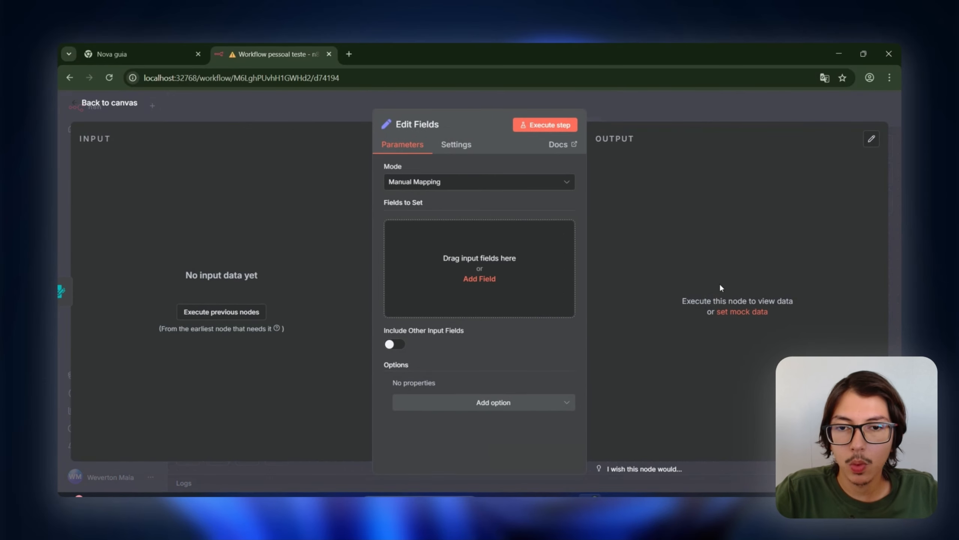
{"action": "left_click", "coordinate": [680, 109]}
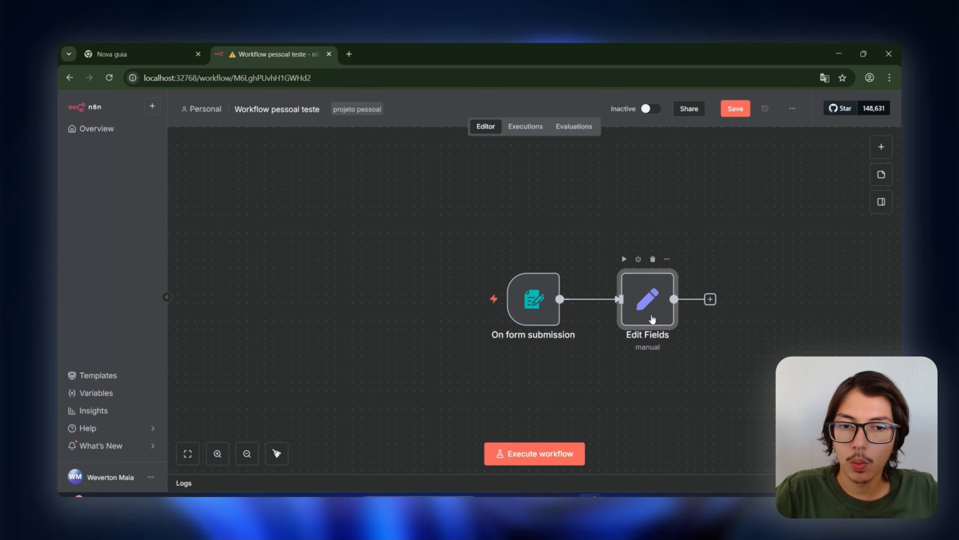
Step: Select the On form submission and Edit Fields nodes on the canvas
{"action": "left_click_drag", "start_coordinate": [742, 425], "coordinate": [682, 345]}
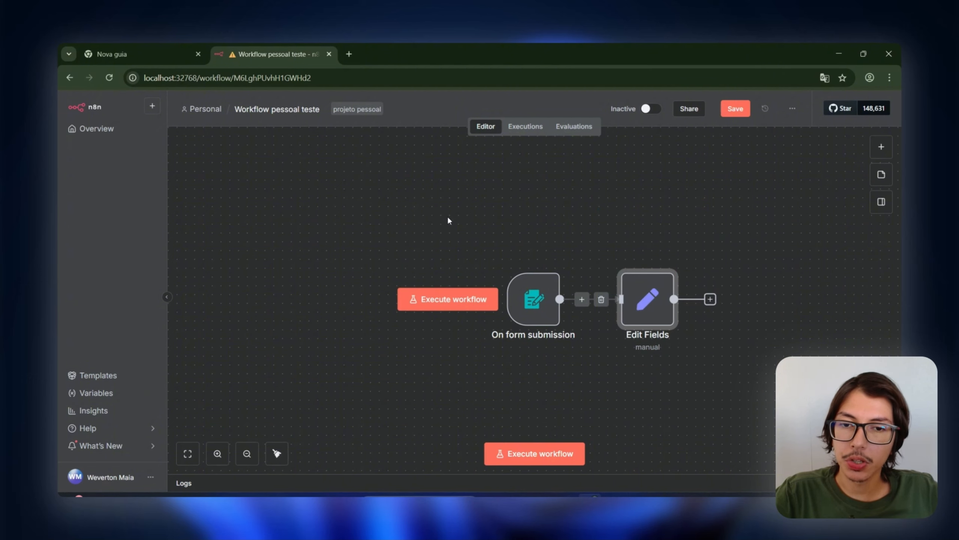
{"action": "left_click_drag", "start_coordinate": [435, 195], "coordinate": [597, 409]}
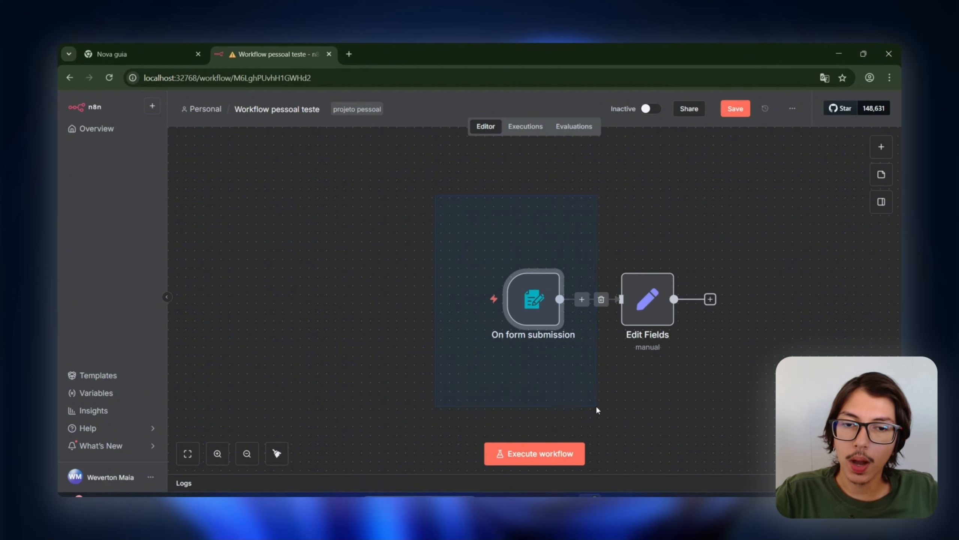
{"action": "left_click_drag", "start_coordinate": [446, 196], "coordinate": [574, 383]}
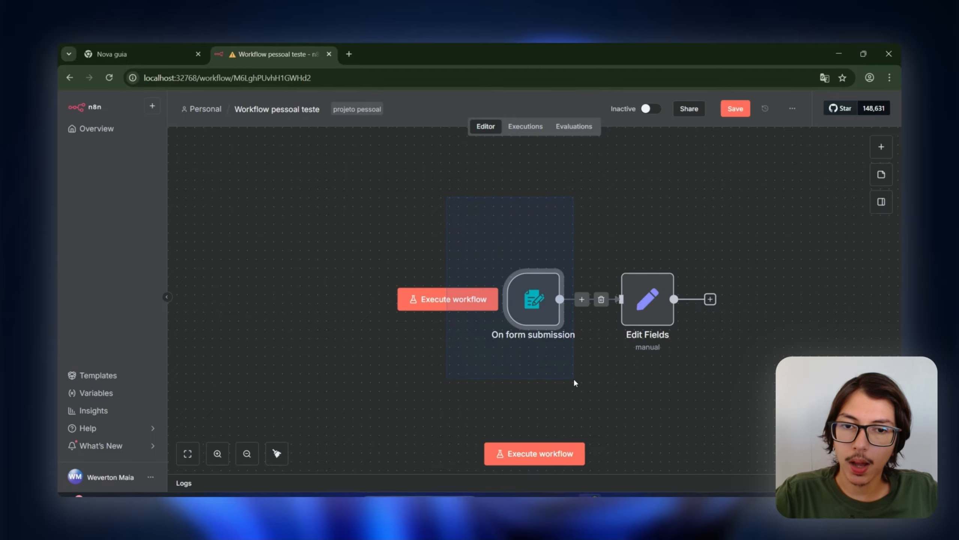
{"action": "left_click_drag", "start_coordinate": [600, 195], "coordinate": [739, 420]}
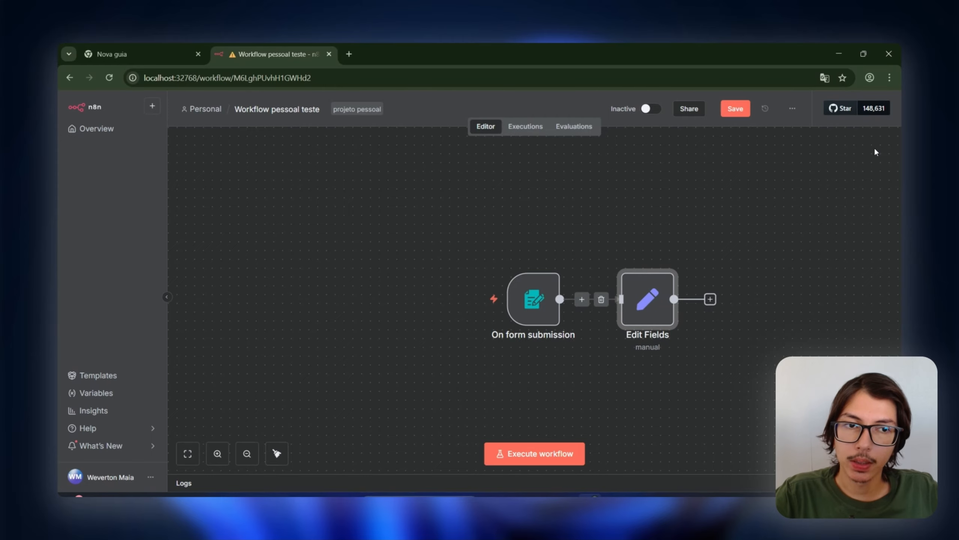
{"action": "left_click", "coordinate": [880, 148]}
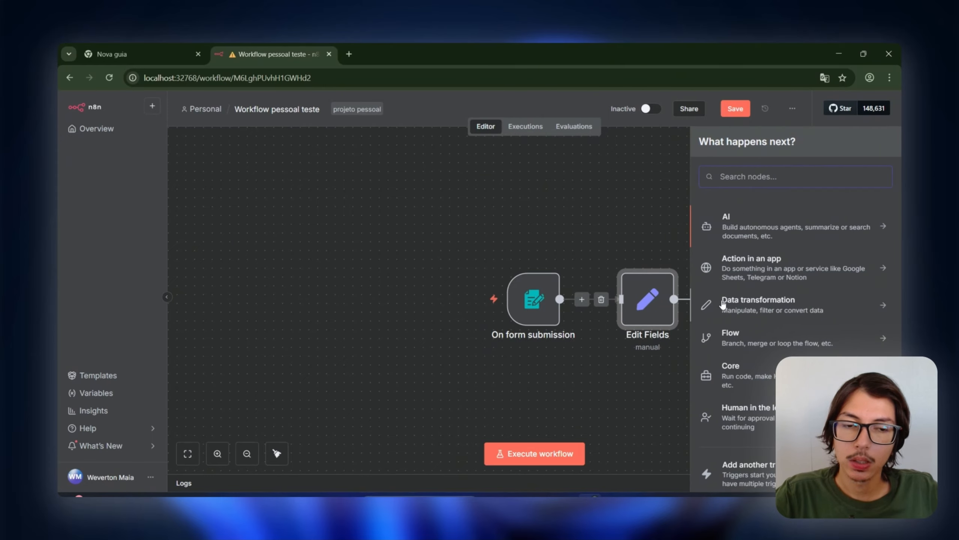
{"action": "left_click", "coordinate": [733, 376]}
{"action": "scroll", "coordinate": [710, 250], "scroll_direction": "down", "scroll_amount": 5}
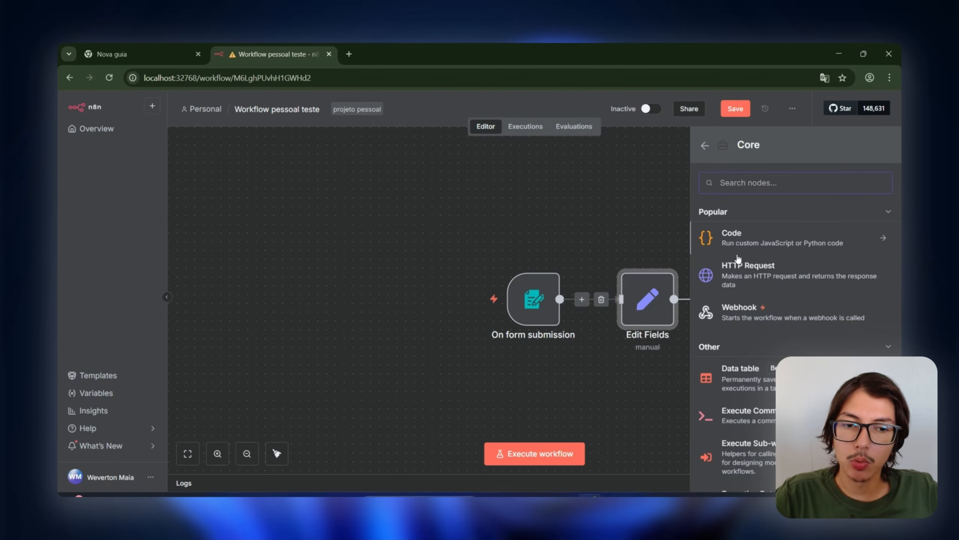
{"action": "left_click", "coordinate": [713, 144]}
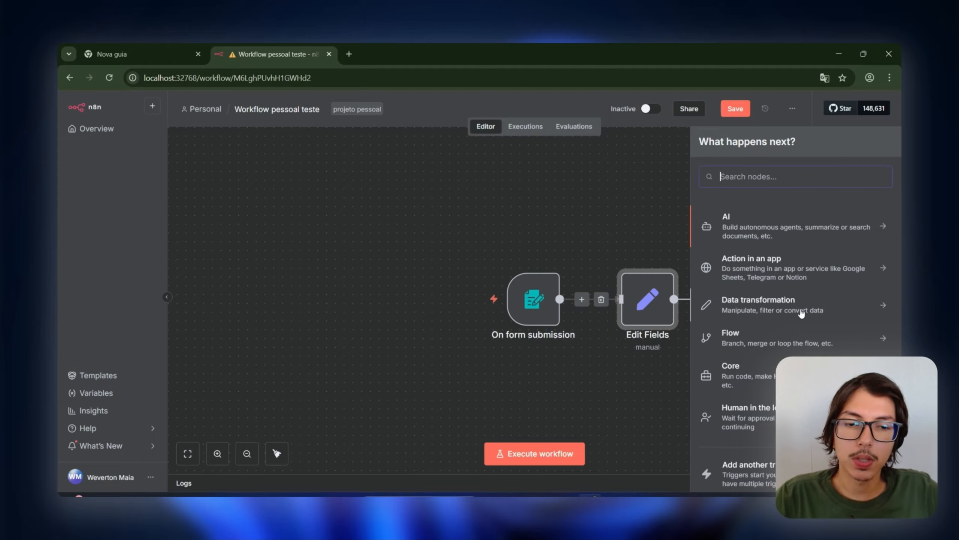
{"action": "left_click", "coordinate": [806, 375]}
{"action": "scroll", "coordinate": [807, 356], "scroll_direction": "down", "scroll_amount": 5}
{"action": "scroll", "coordinate": [811, 349], "scroll_direction": "up", "scroll_amount": 5}
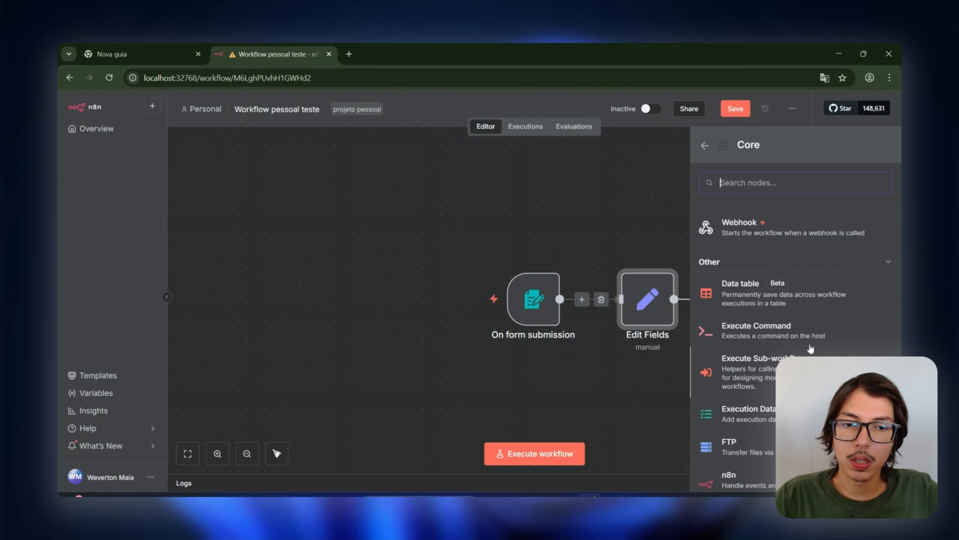
{"action": "left_click", "coordinate": [705, 146]}
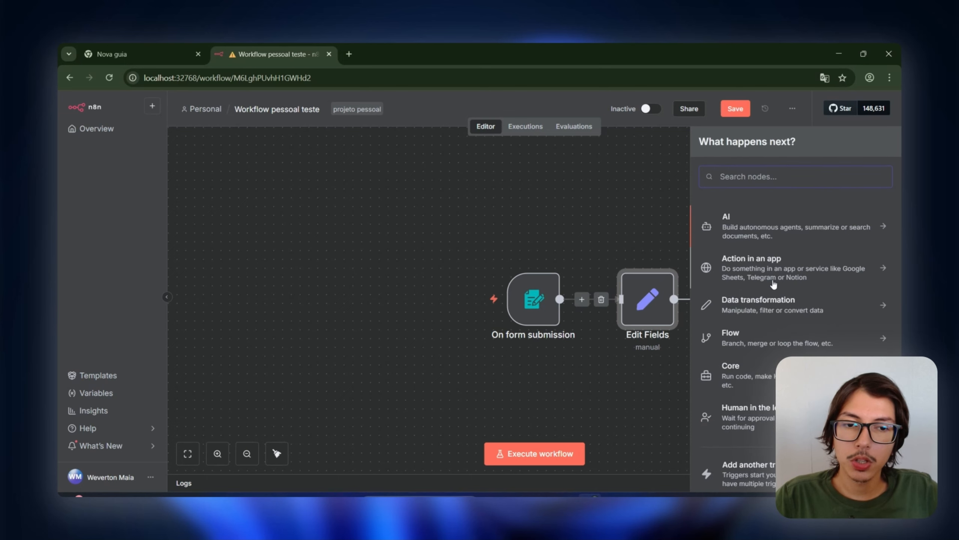
{"action": "left_click", "coordinate": [755, 339]}
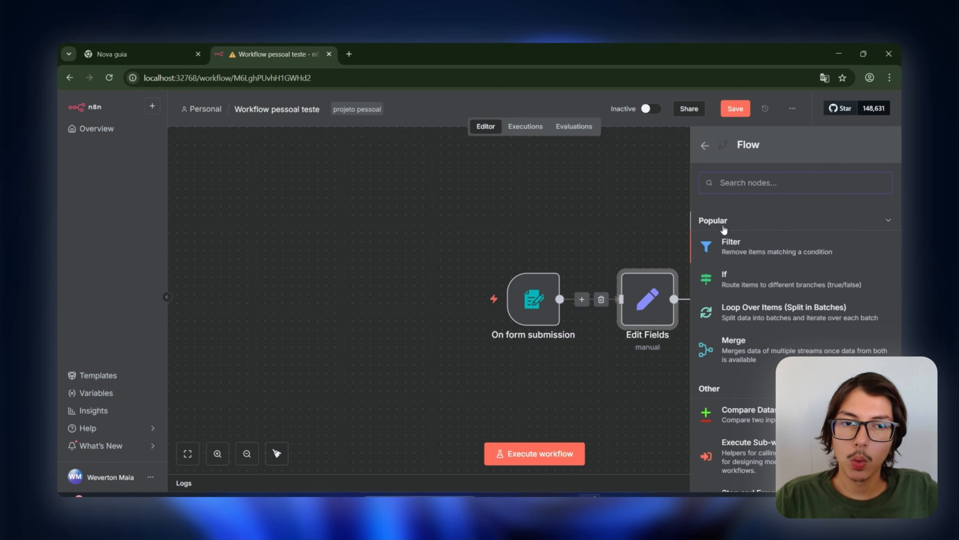
{"action": "scroll", "coordinate": [772, 262], "scroll_direction": "down", "scroll_amount": 3}
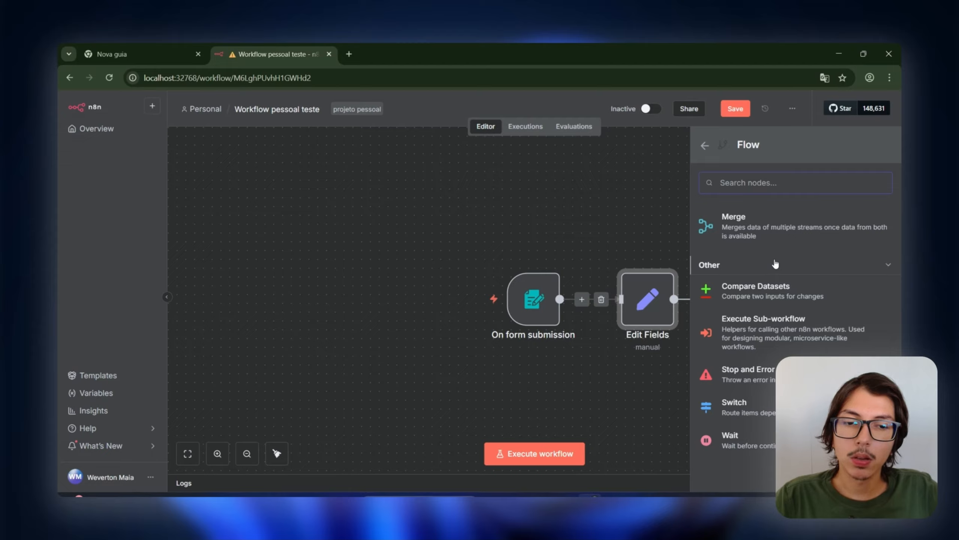
{"action": "scroll", "coordinate": [775, 264], "scroll_direction": "up", "scroll_amount": 3}
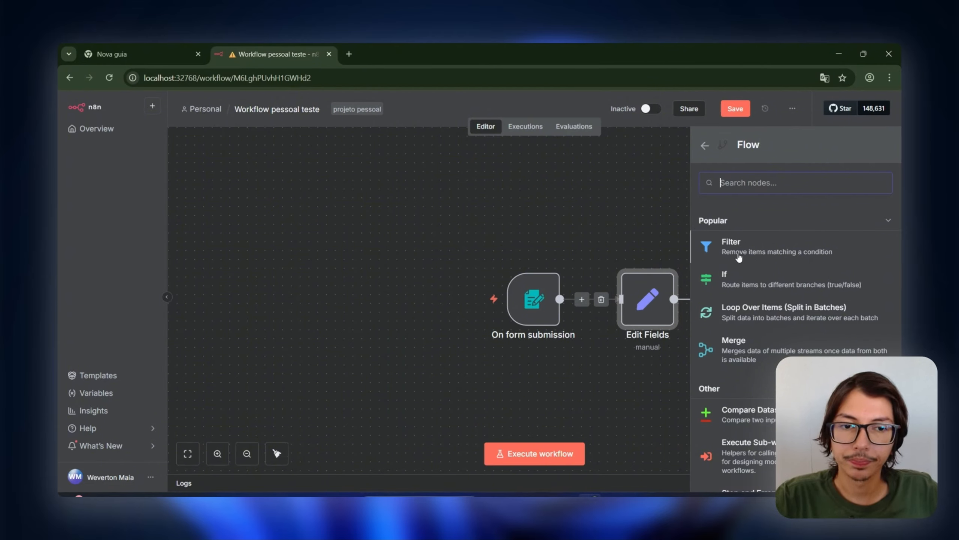
{"action": "scroll", "coordinate": [757, 250], "scroll_direction": "down", "scroll_amount": 3}
{"action": "scroll", "coordinate": [741, 284], "scroll_direction": "up", "scroll_amount": 3}
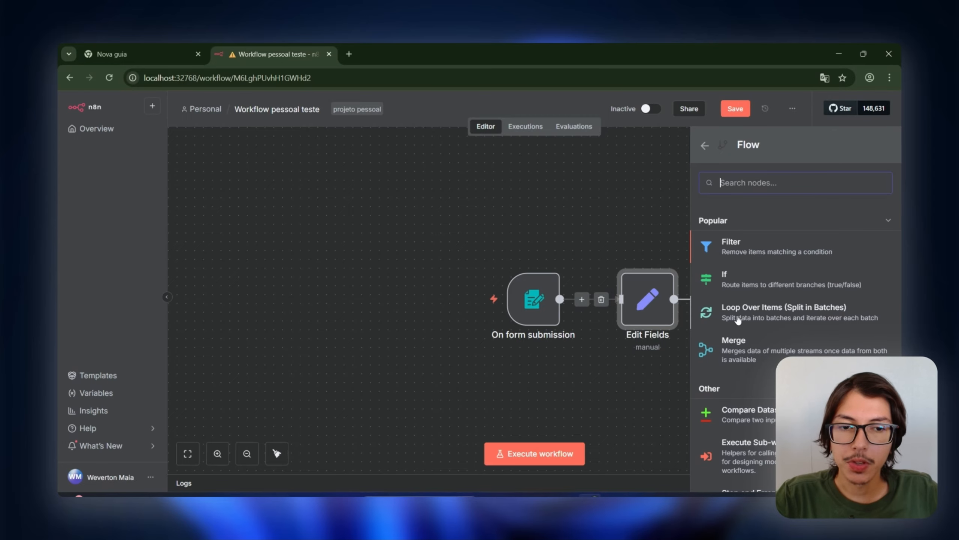
{"action": "left_click", "coordinate": [701, 146]}
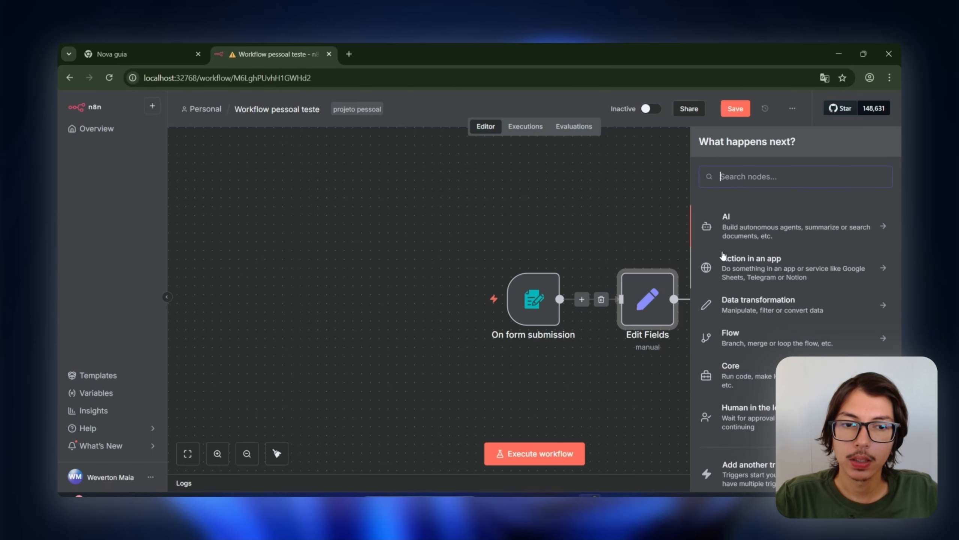
{"action": "left_click", "coordinate": [730, 308]}
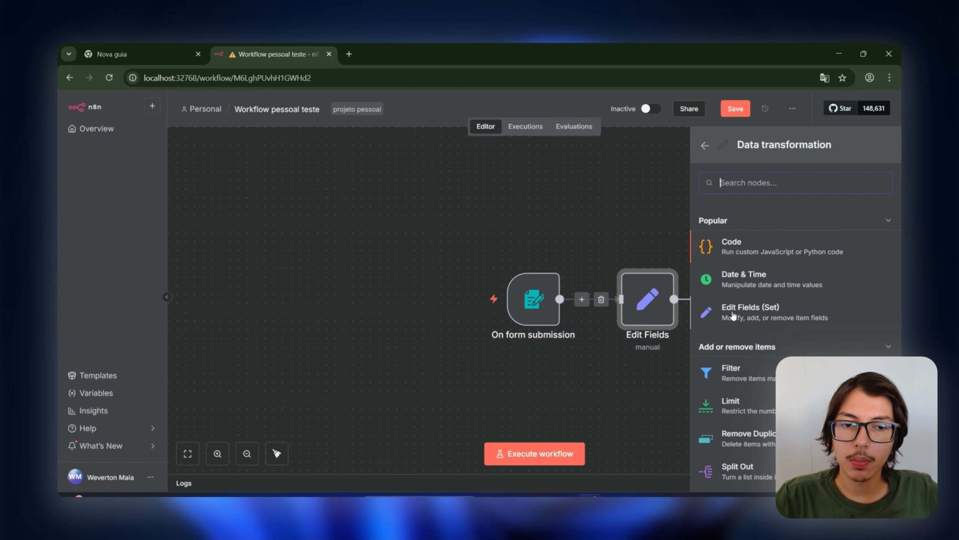
{"action": "scroll", "coordinate": [752, 317], "scroll_direction": "down", "scroll_amount": 5}
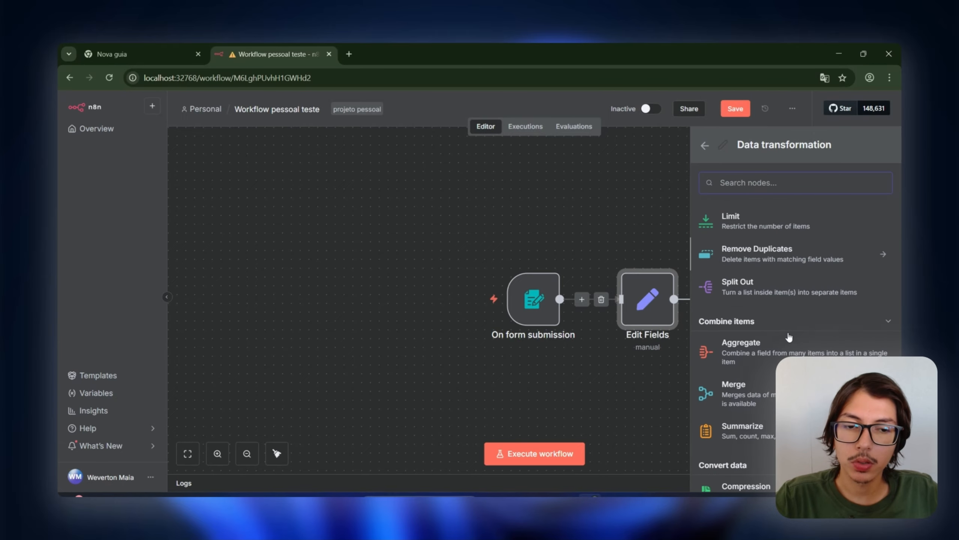
{"action": "scroll", "coordinate": [786, 322], "scroll_direction": "down", "scroll_amount": 3}
{"action": "scroll", "coordinate": [796, 296], "scroll_direction": "down", "scroll_amount": 6}
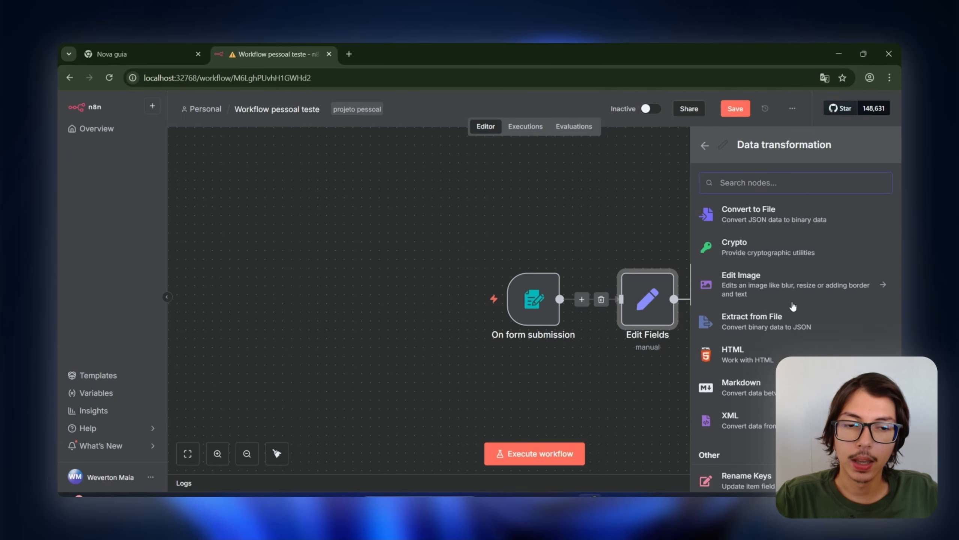
{"action": "scroll", "coordinate": [783, 290], "scroll_direction": "up", "scroll_amount": 12}
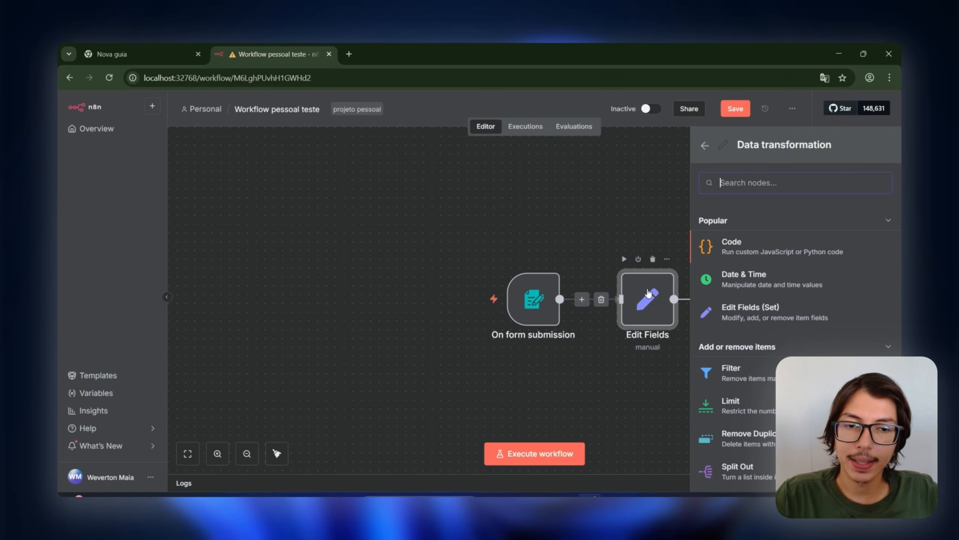
{"action": "left_click_drag", "start_coordinate": [589, 204], "coordinate": [710, 392]}
{"action": "left_click", "coordinate": [891, 146]}
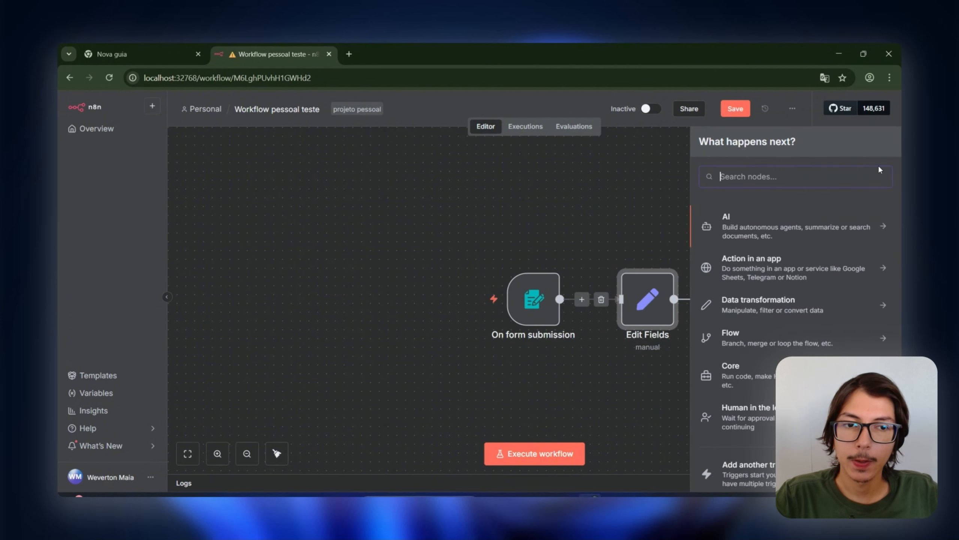
{"action": "left_click", "coordinate": [766, 311]}
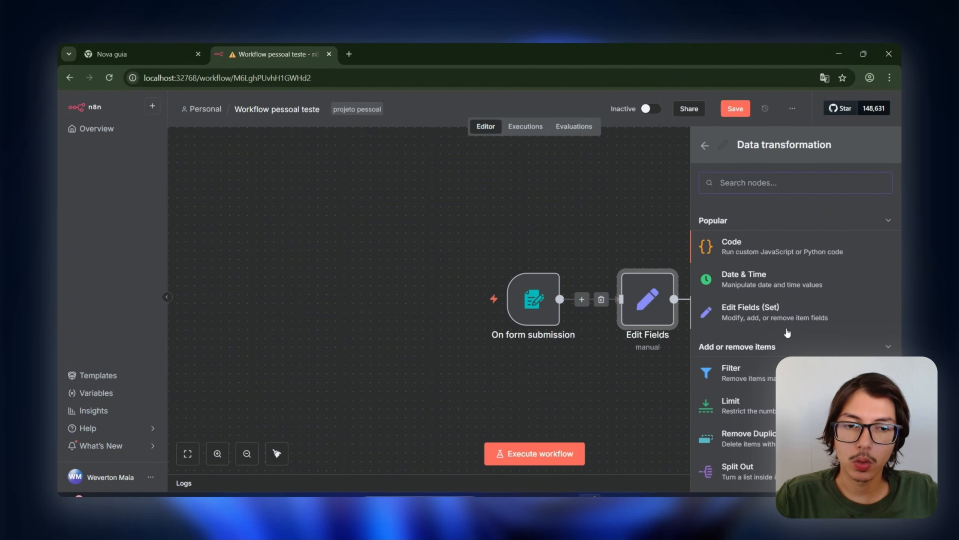
{"action": "scroll", "coordinate": [676, 359], "scroll_direction": "down", "scroll_amount": 3}
{"action": "scroll", "coordinate": [736, 367], "scroll_direction": "down", "scroll_amount": 6}
{"action": "scroll", "coordinate": [722, 369], "scroll_direction": "up", "scroll_amount": 5}
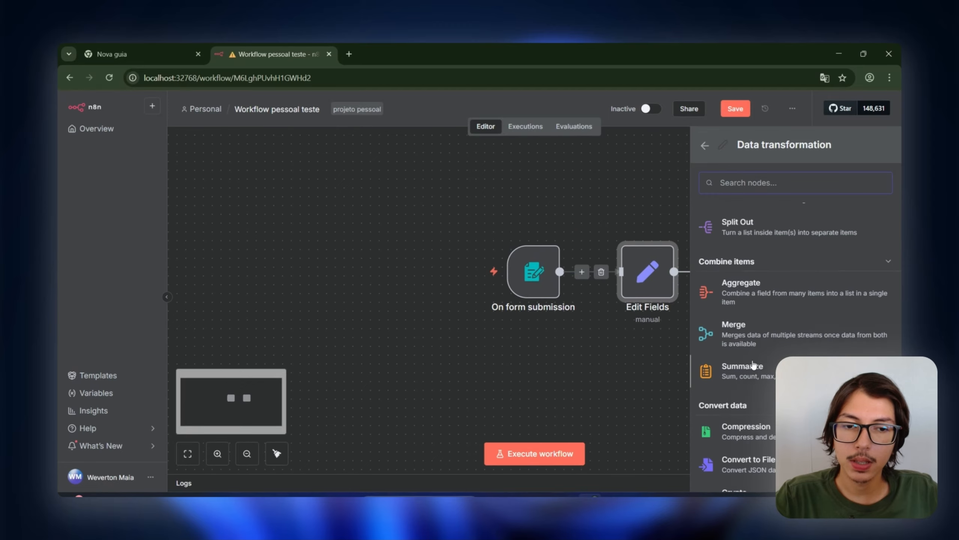
{"action": "left_click", "coordinate": [604, 396]}
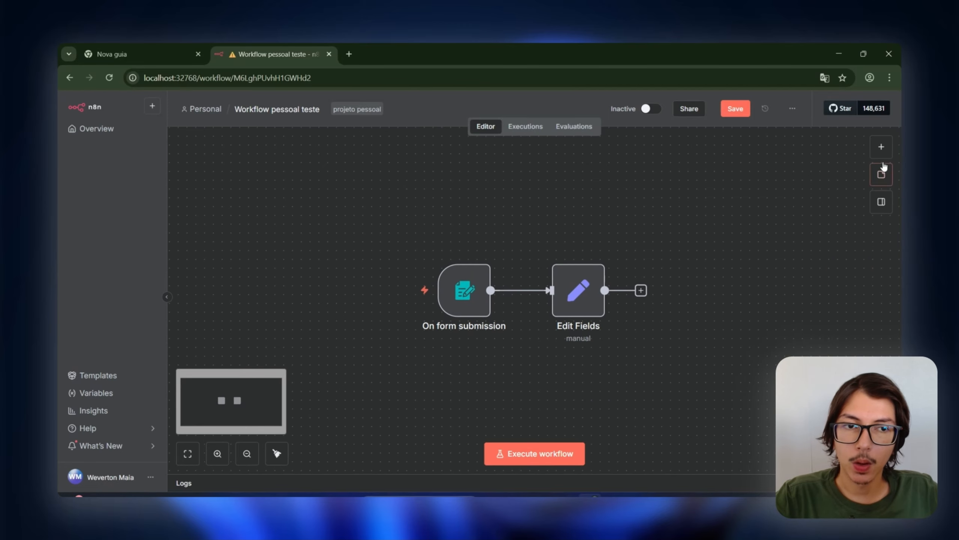
{"action": "left_click", "coordinate": [881, 146]}
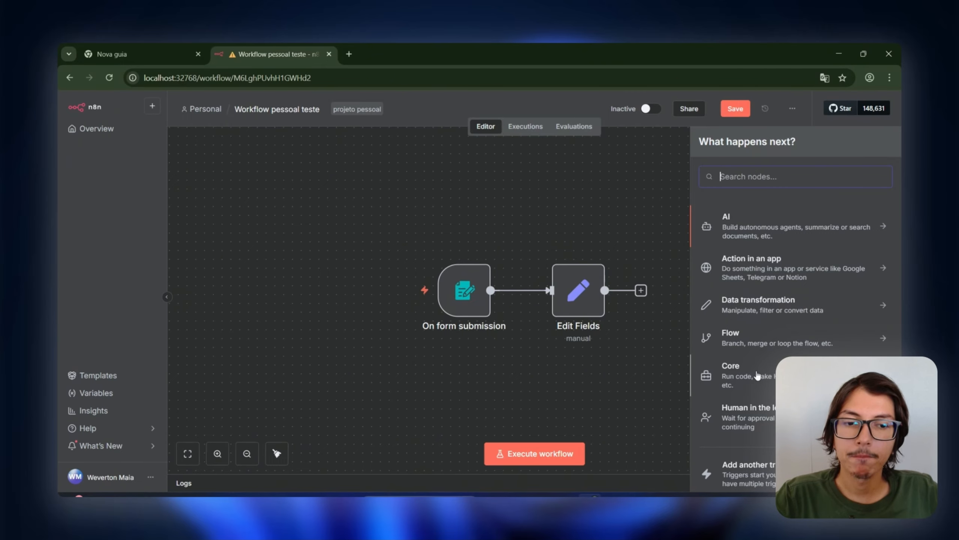
{"action": "left_click", "coordinate": [763, 406]}
{"action": "scroll", "coordinate": [767, 342], "scroll_direction": "down", "scroll_amount": 1}
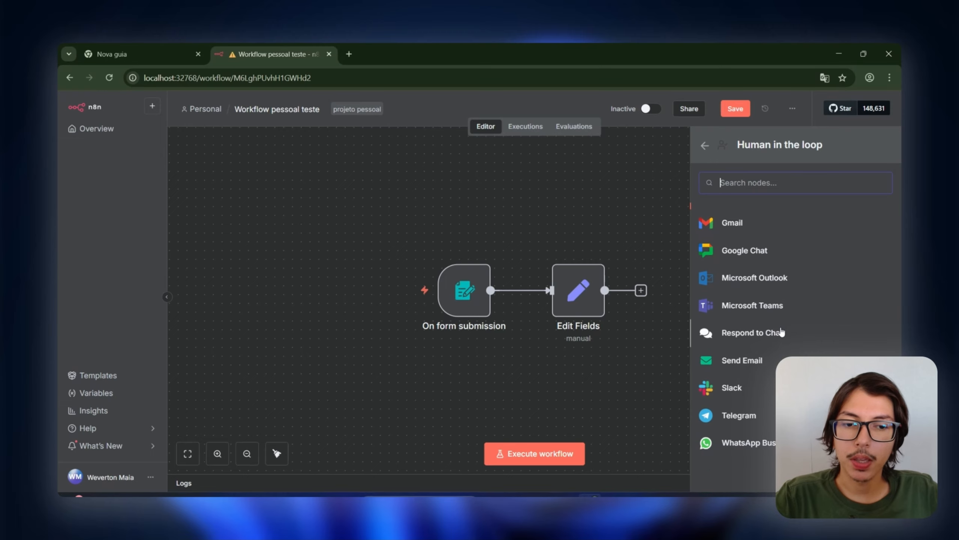
{"action": "scroll", "coordinate": [759, 325], "scroll_direction": "up", "scroll_amount": 1}
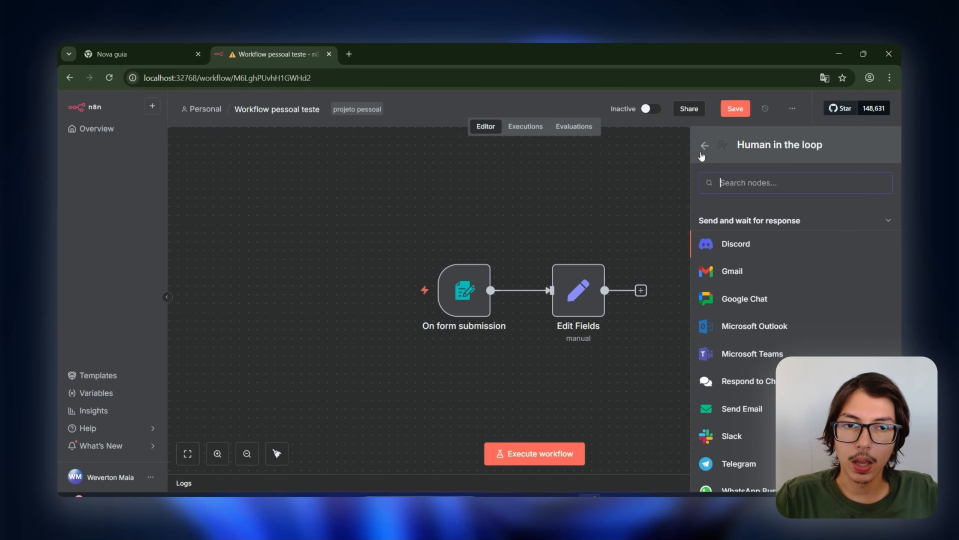
{"action": "left_click", "coordinate": [705, 145]}
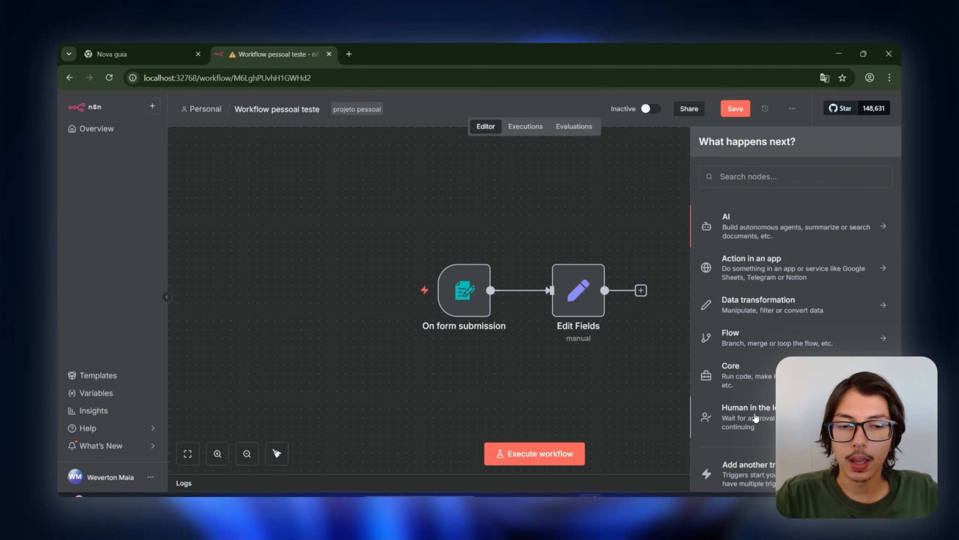
{"action": "left_click", "coordinate": [755, 416]}
{"action": "scroll", "coordinate": [808, 355], "scroll_direction": "down", "scroll_amount": 1}
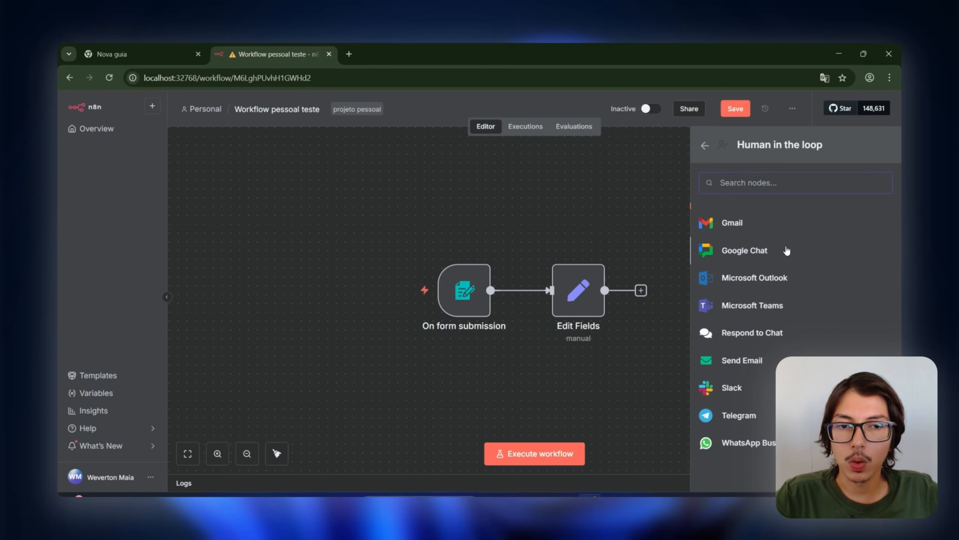
{"action": "scroll", "coordinate": [797, 276], "scroll_direction": "up", "scroll_amount": 1}
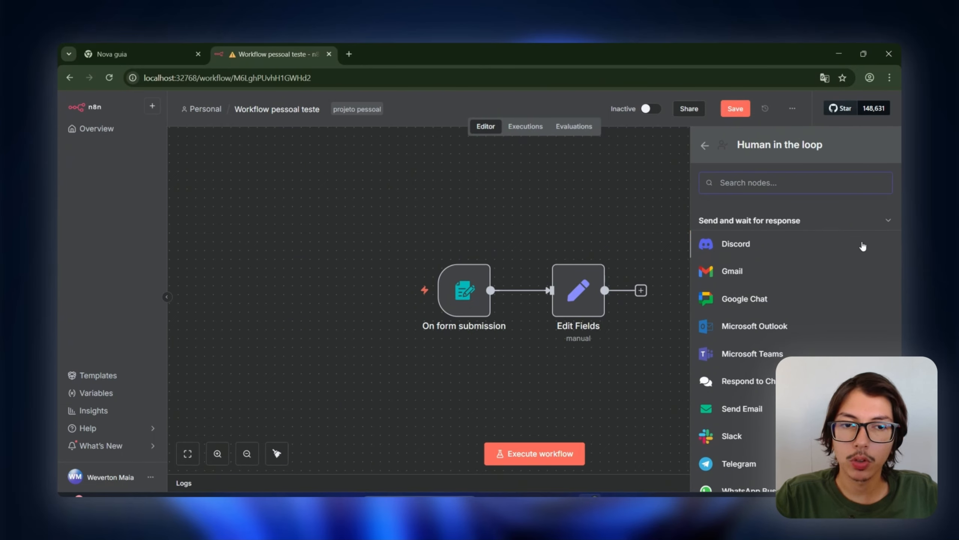
{"action": "left_click", "coordinate": [705, 146]}
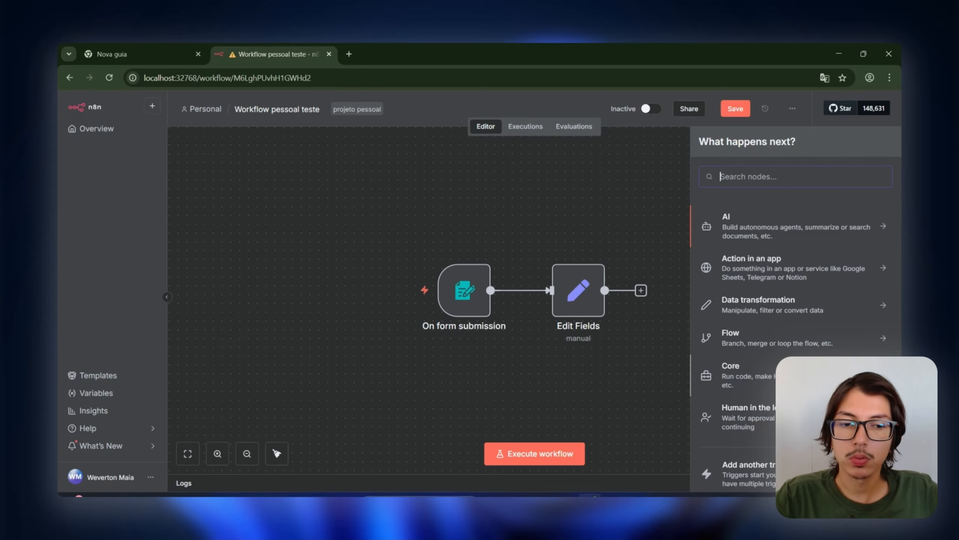
{"action": "scroll", "coordinate": [767, 417], "scroll_direction": "down", "scroll_amount": 1}
{"action": "scroll", "coordinate": [766, 352], "scroll_direction": "up", "scroll_amount": 1}
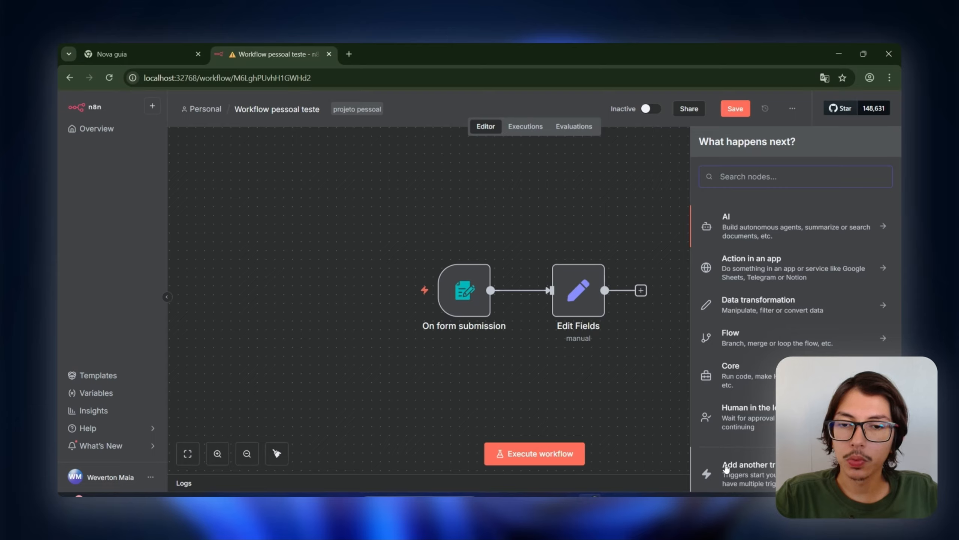
Step: Add a temporary On a schedule trigger and position it under the form trigger
{"action": "scroll", "coordinate": [725, 467], "scroll_direction": "down", "scroll_amount": 1}
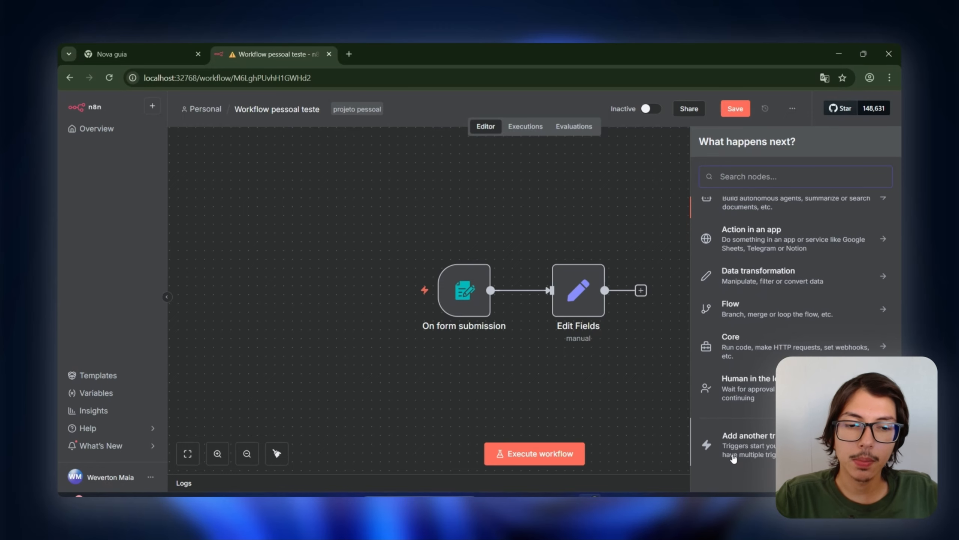
{"action": "left_click", "coordinate": [733, 439]}
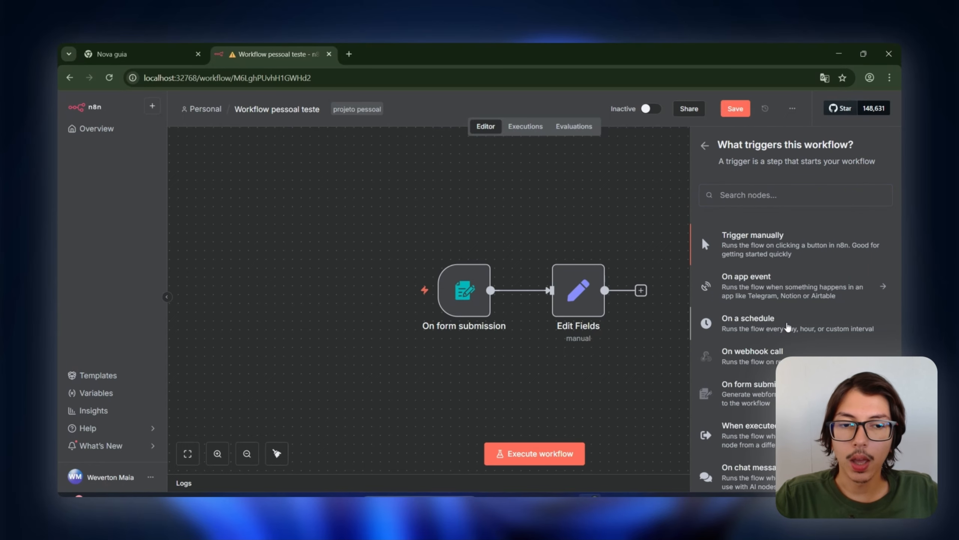
{"action": "left_click", "coordinate": [787, 325]}
{"action": "left_click", "coordinate": [544, 110]}
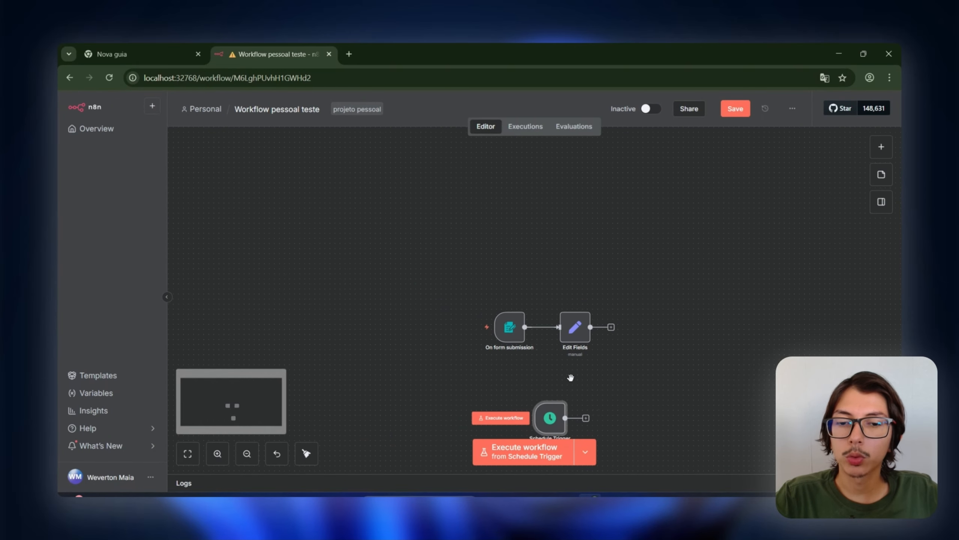
{"action": "left_click_drag", "start_coordinate": [544, 328], "coordinate": [520, 305]}
{"action": "left_click", "coordinate": [568, 296]}
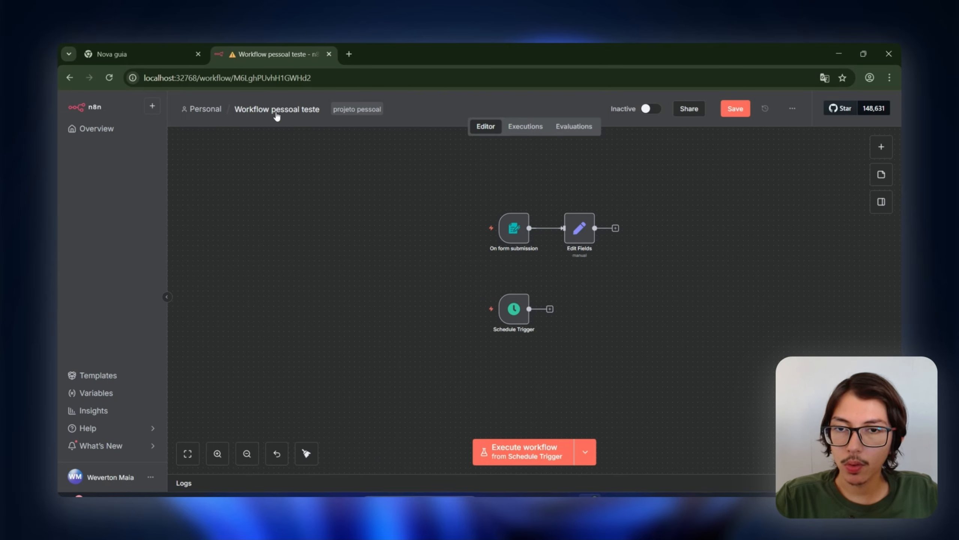
Step: Delete the Schedule Trigger node, leaving the form trigger feeding Edit Fields
{"action": "scroll", "coordinate": [493, 330], "scroll_direction": "up", "scroll_amount": 2}
{"action": "left_click_drag", "start_coordinate": [631, 325], "coordinate": [610, 370]}
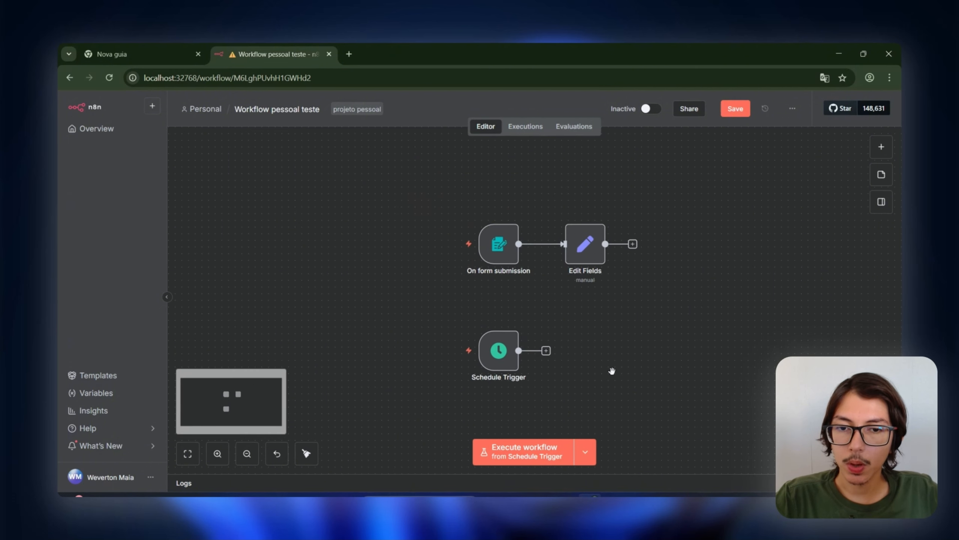
{"action": "left_click", "coordinate": [502, 320]}
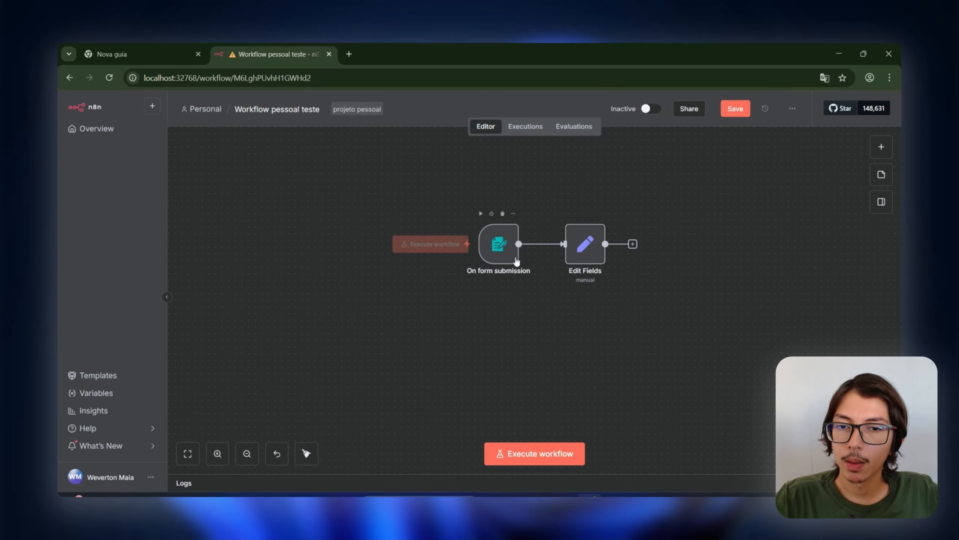
{"action": "scroll", "coordinate": [584, 231], "scroll_direction": "up", "scroll_amount": 3}
Step: Browse the Action in an app node list, then dismiss it back to the canvas
{"action": "left_click", "coordinate": [881, 146]}
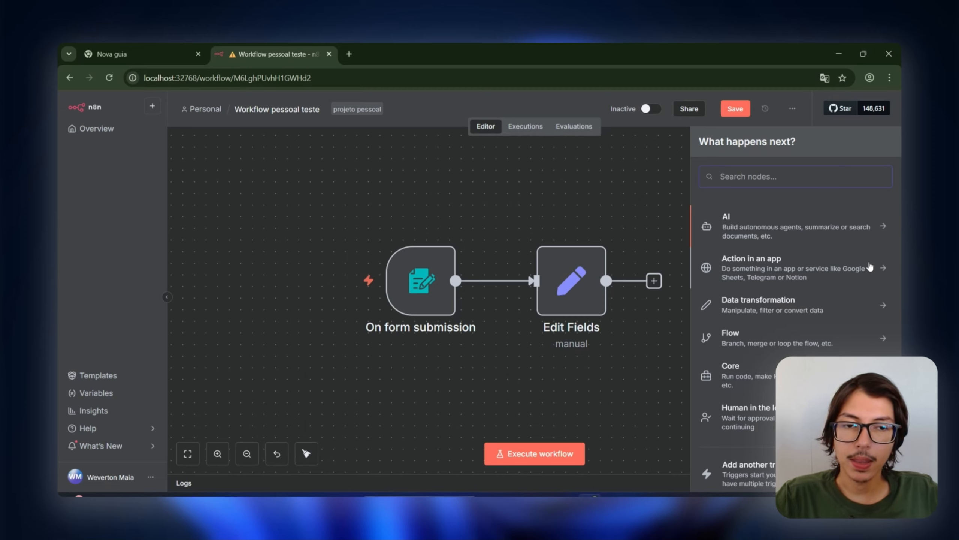
{"action": "left_click", "coordinate": [870, 267]}
{"action": "scroll", "coordinate": [849, 264], "scroll_direction": "down", "scroll_amount": 20}
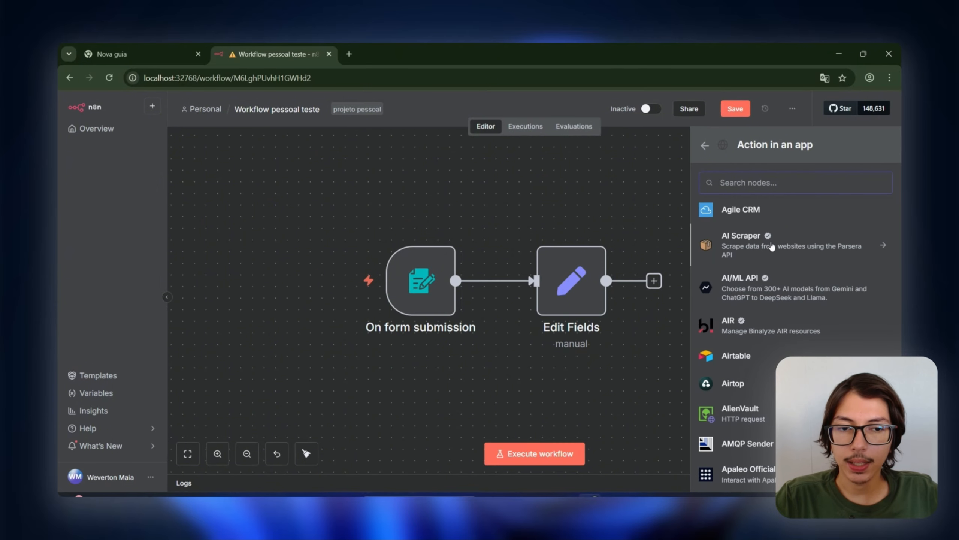
{"action": "scroll", "coordinate": [789, 249], "scroll_direction": "down", "scroll_amount": 15}
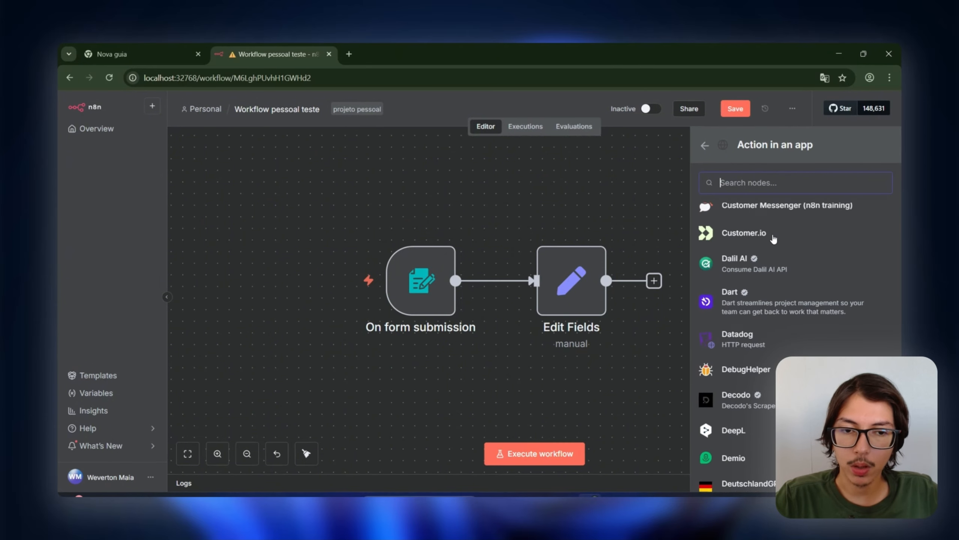
{"action": "scroll", "coordinate": [805, 276], "scroll_direction": "down", "scroll_amount": 15}
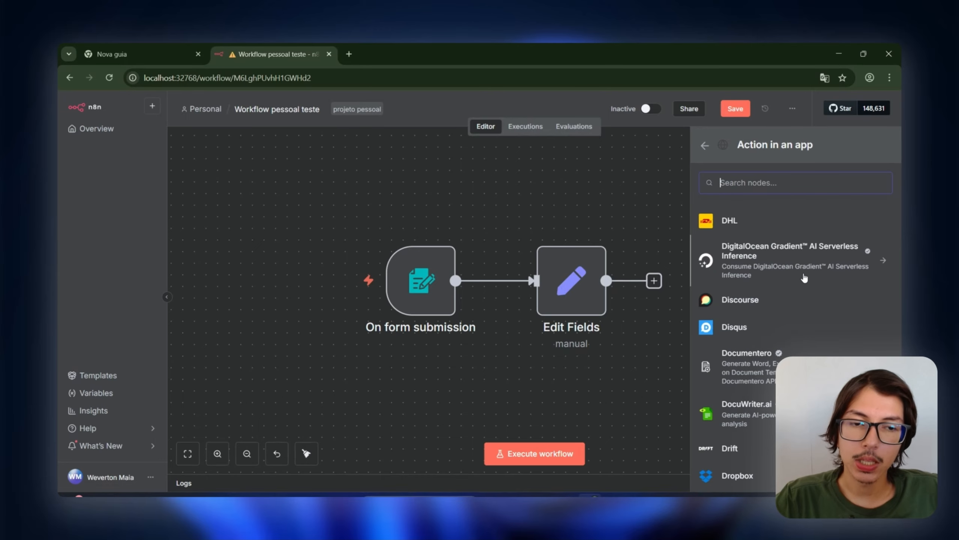
{"action": "scroll", "coordinate": [814, 266], "scroll_direction": "down", "scroll_amount": 15}
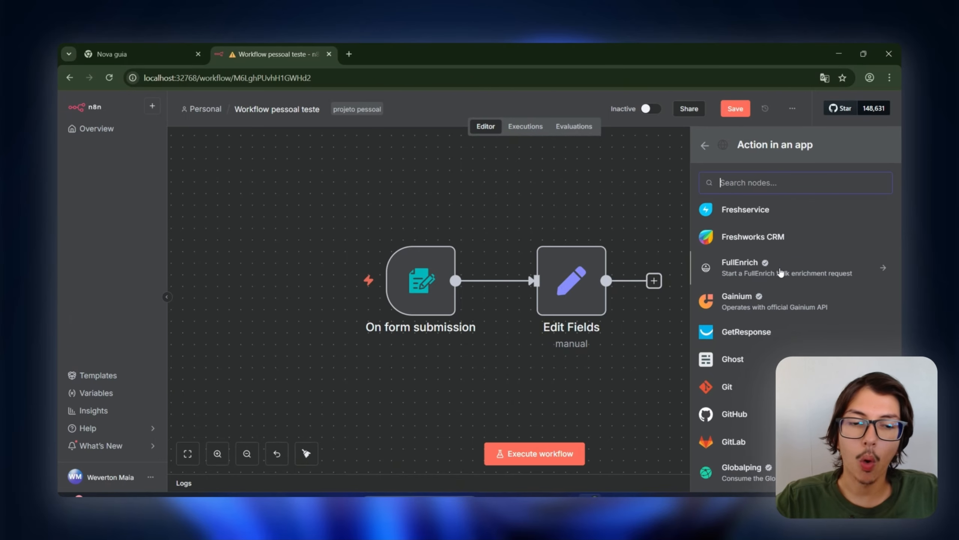
{"action": "scroll", "coordinate": [814, 264], "scroll_direction": "down", "scroll_amount": 5}
{"action": "scroll", "coordinate": [814, 259], "scroll_direction": "down", "scroll_amount": 5}
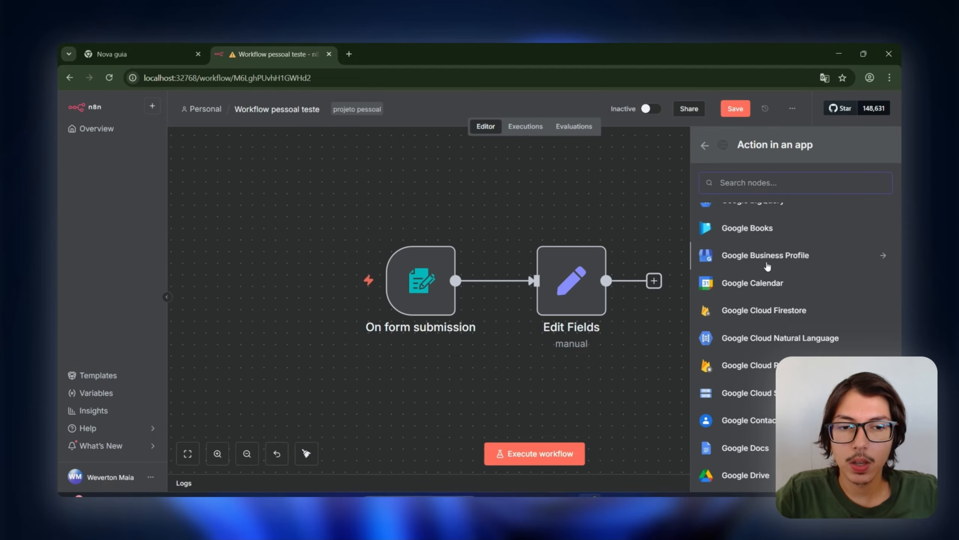
{"action": "left_click_drag", "start_coordinate": [342, 204], "coordinate": [491, 341]}
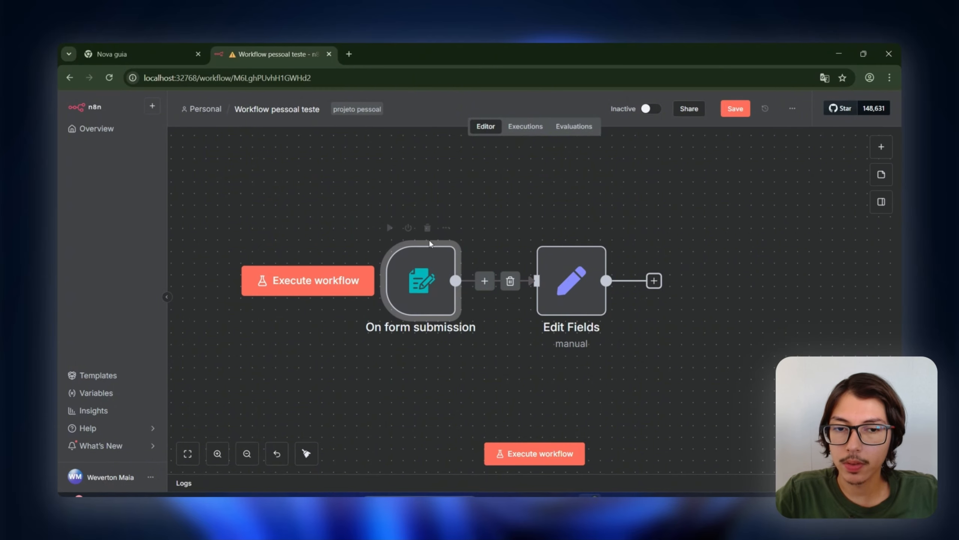
Step: Select Edit Fields and open its 'What happens next?' list
{"action": "left_click", "coordinate": [880, 148]}
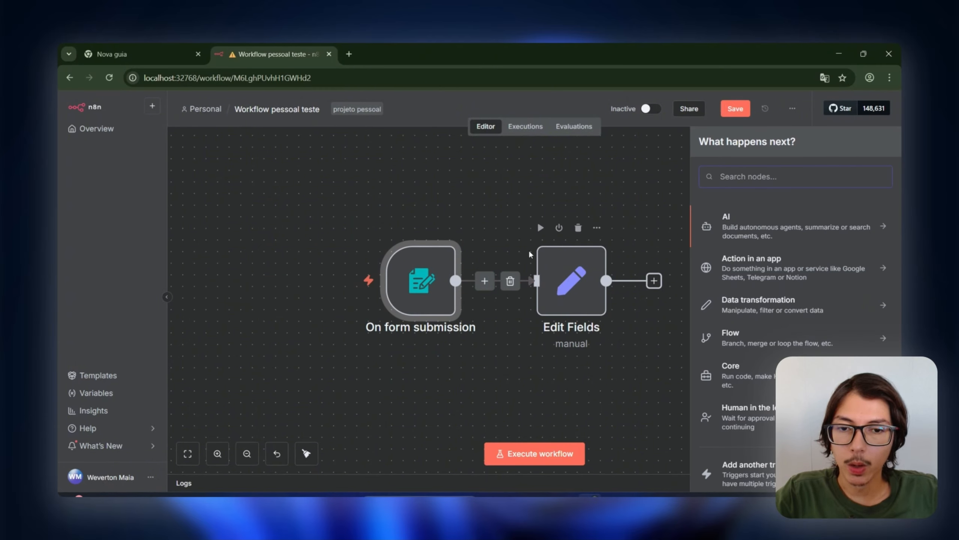
{"action": "left_click_drag", "start_coordinate": [517, 201], "coordinate": [672, 370]}
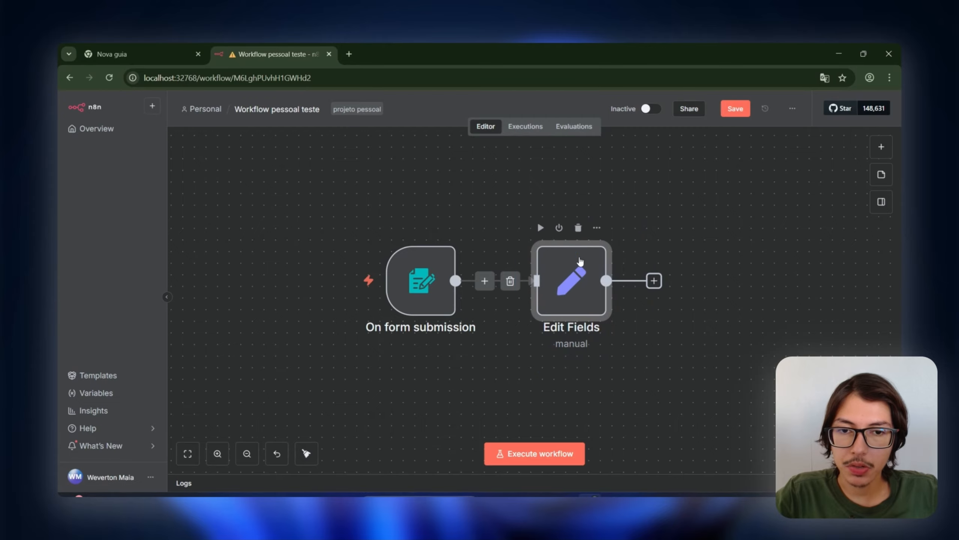
{"action": "left_click", "coordinate": [881, 147]}
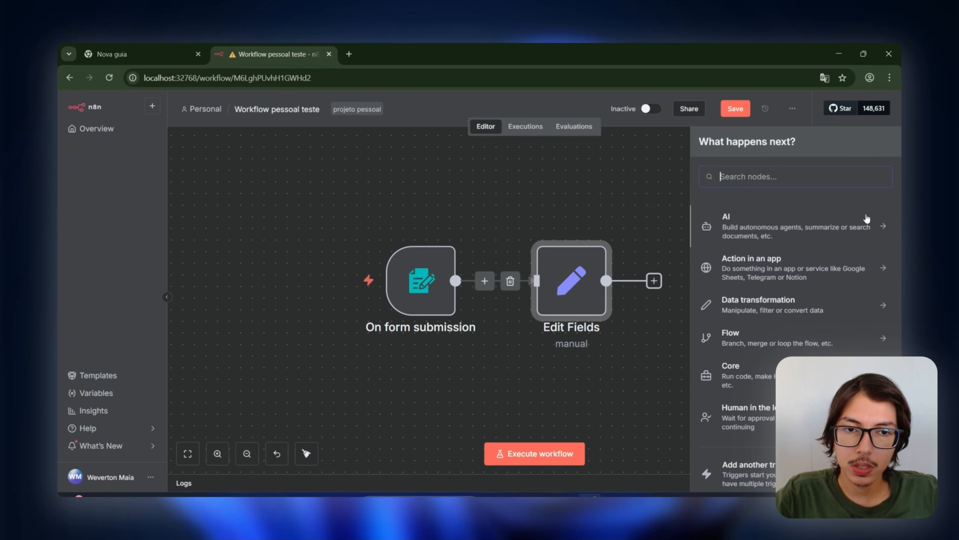
Step: Add a Google Sheets 'Append row in sheet' action, found by searching 'google she'
{"action": "left_click", "coordinate": [818, 278]}
{"action": "scroll", "coordinate": [755, 341], "scroll_direction": "down", "scroll_amount": 10}
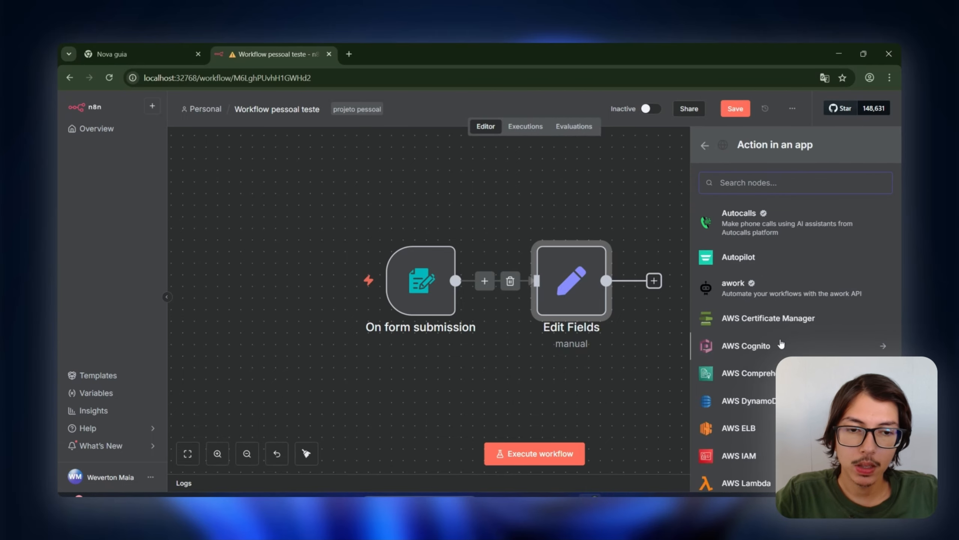
{"action": "type", "text": "google she"}
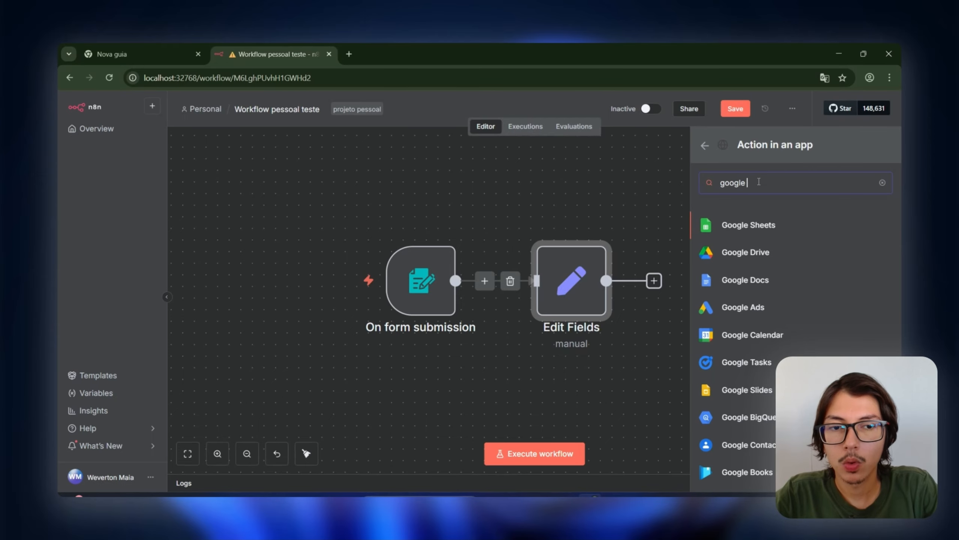
{"action": "left_click", "coordinate": [780, 236]}
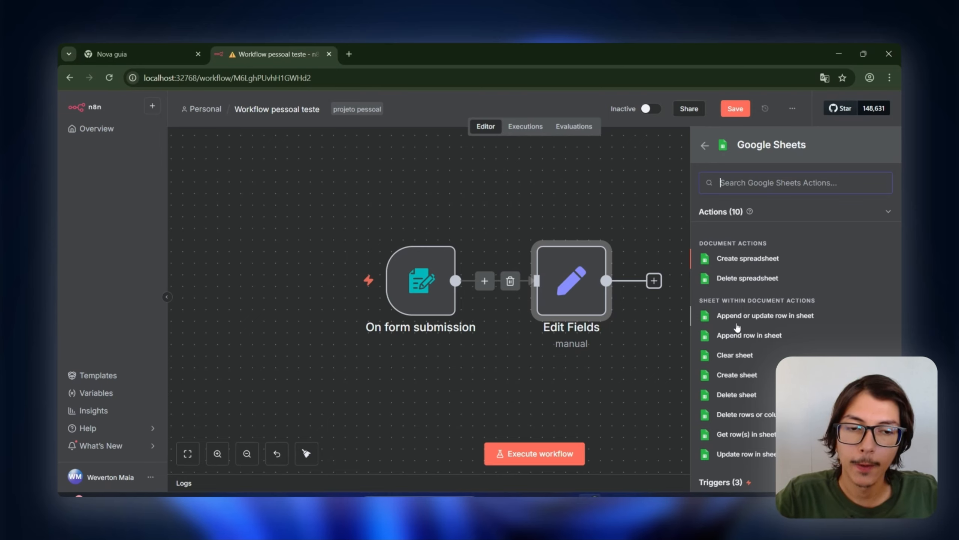
{"action": "scroll", "coordinate": [779, 313], "scroll_direction": "down", "scroll_amount": 1}
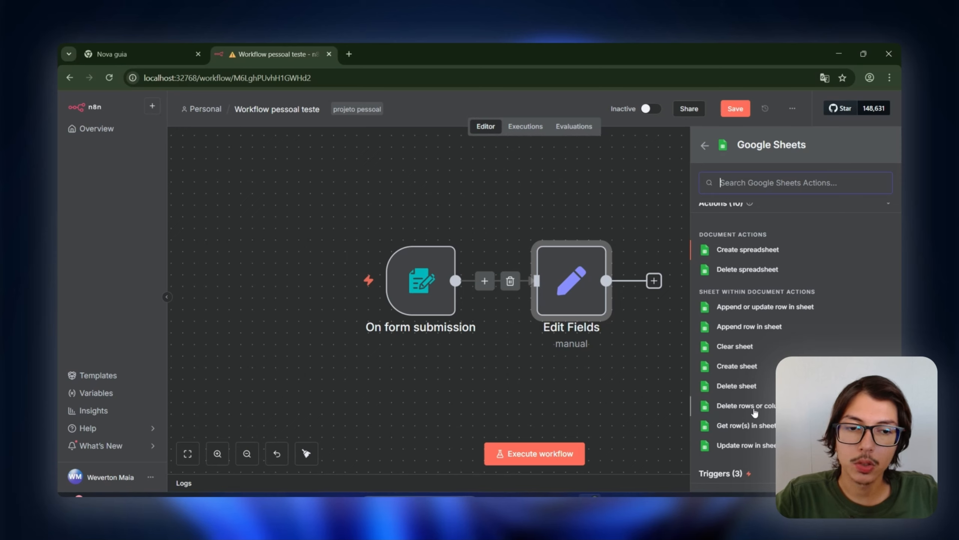
{"action": "scroll", "coordinate": [742, 318], "scroll_direction": "up", "scroll_amount": 1}
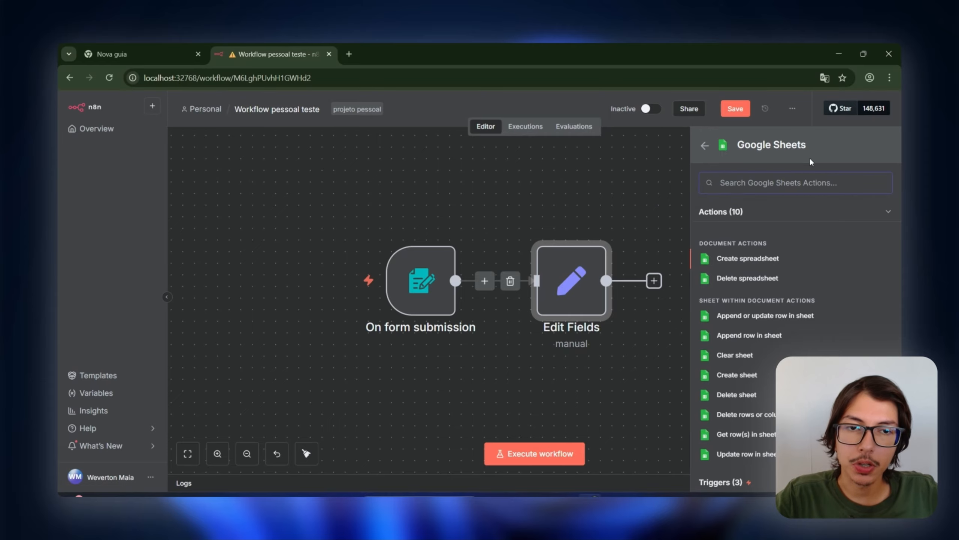
{"action": "scroll", "coordinate": [792, 285], "scroll_direction": "down", "scroll_amount": 1}
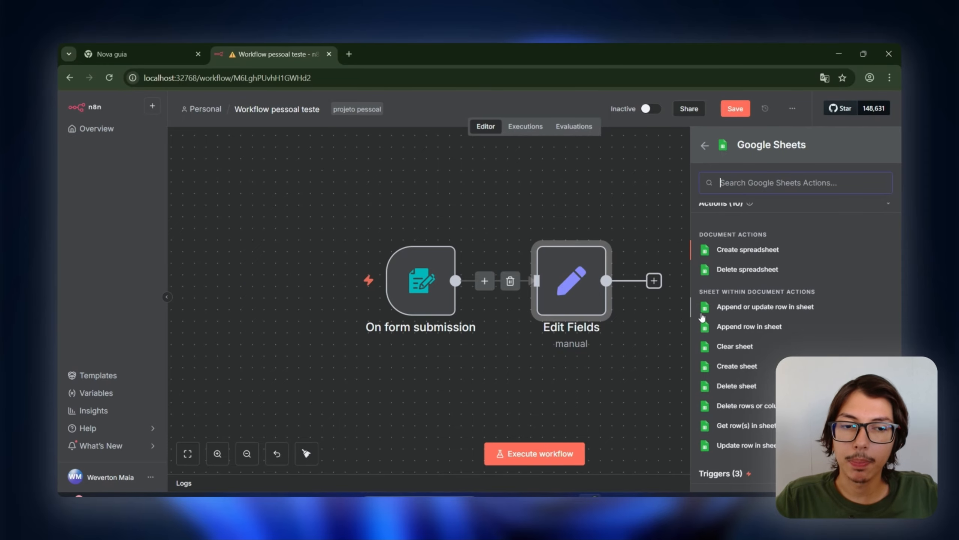
{"action": "left_click", "coordinate": [774, 335]}
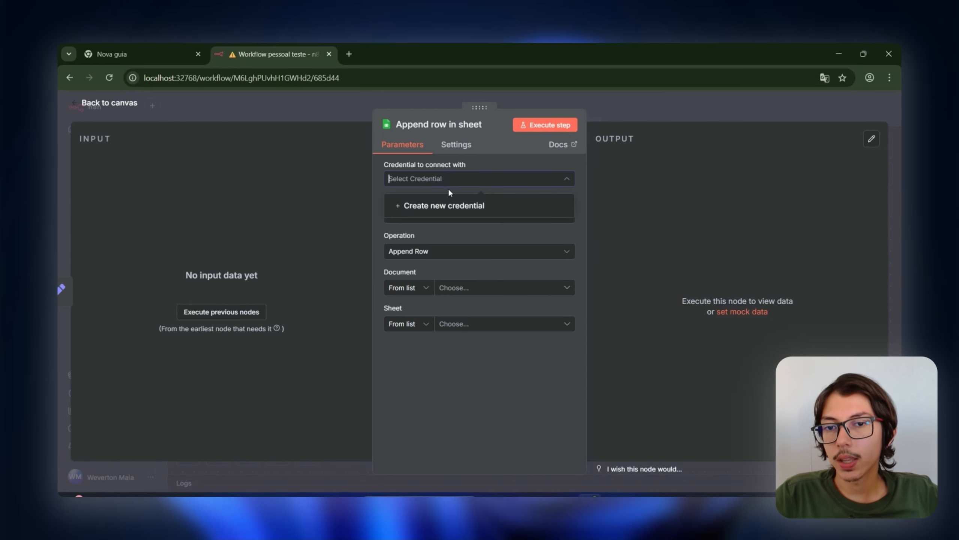
Step: Review the sheet node's credential and resource options, keeping Append Row as the operation
{"action": "left_click", "coordinate": [474, 237]}
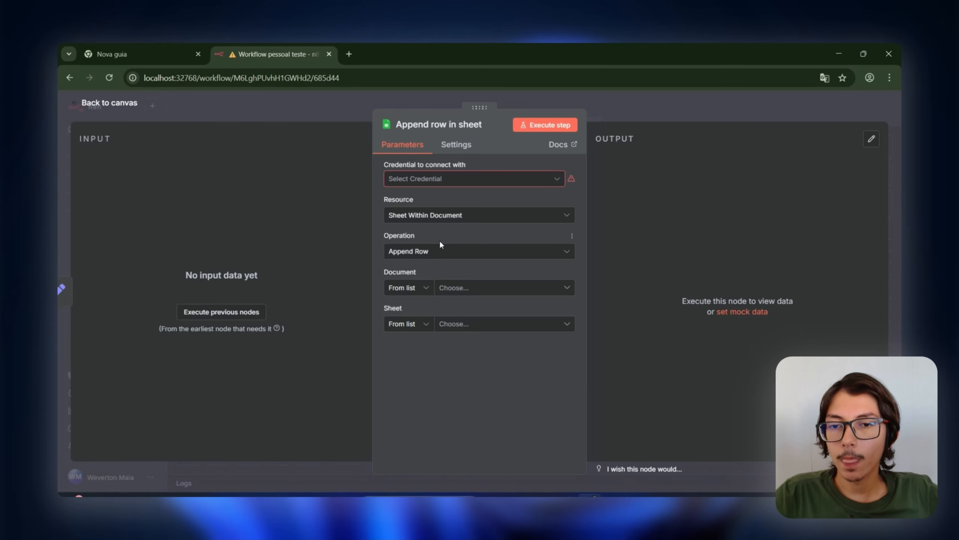
{"action": "left_click", "coordinate": [430, 225]}
{"action": "left_click", "coordinate": [431, 222]}
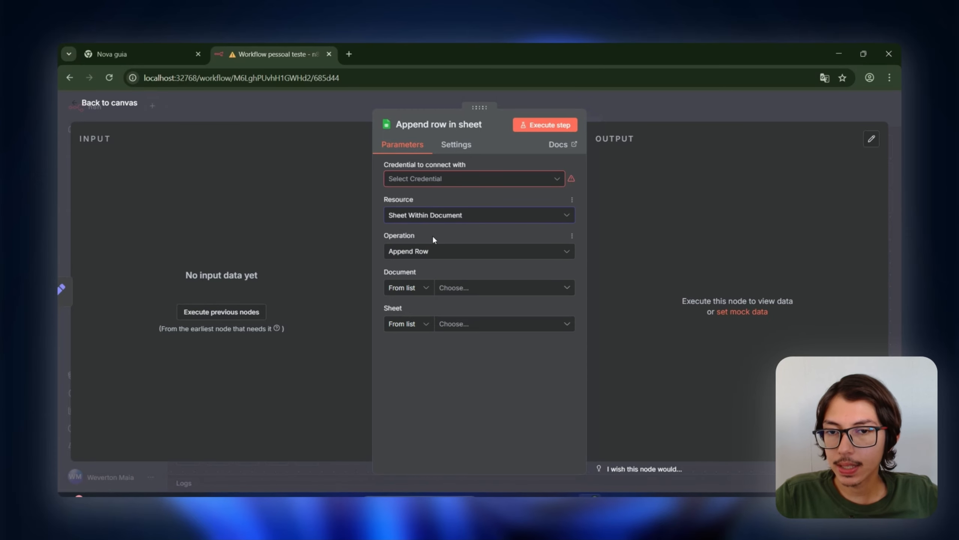
{"action": "left_click", "coordinate": [444, 253]}
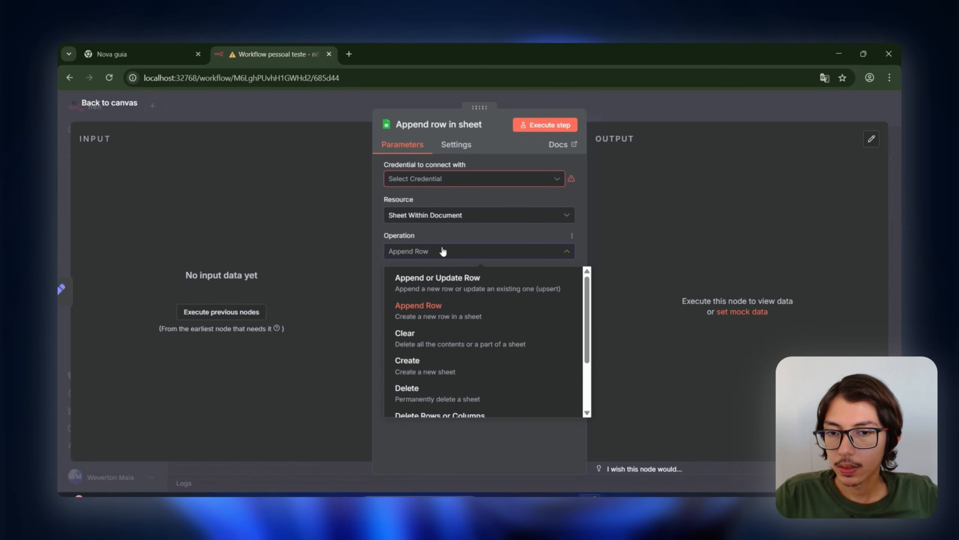
{"action": "left_click", "coordinate": [441, 249]}
{"action": "left_click", "coordinate": [424, 257]}
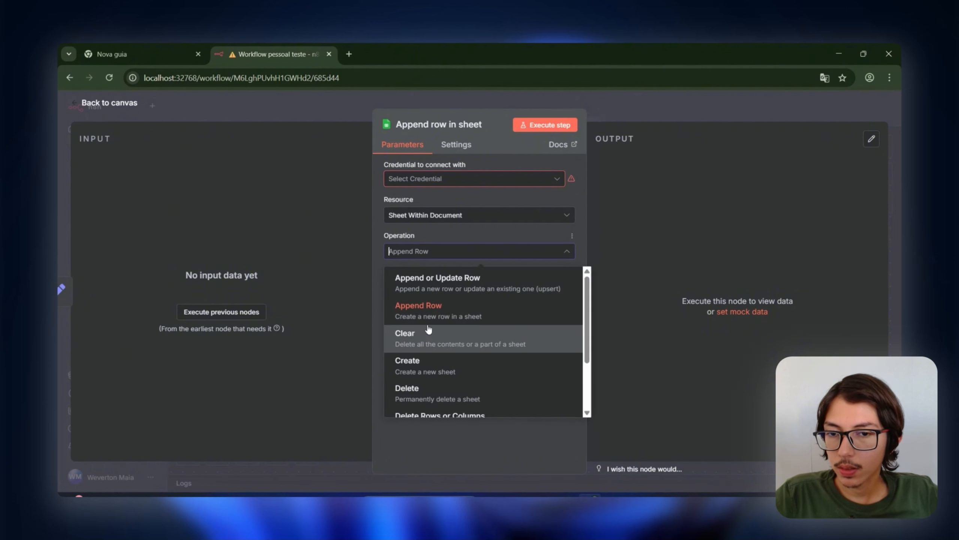
{"action": "left_click", "coordinate": [509, 317]}
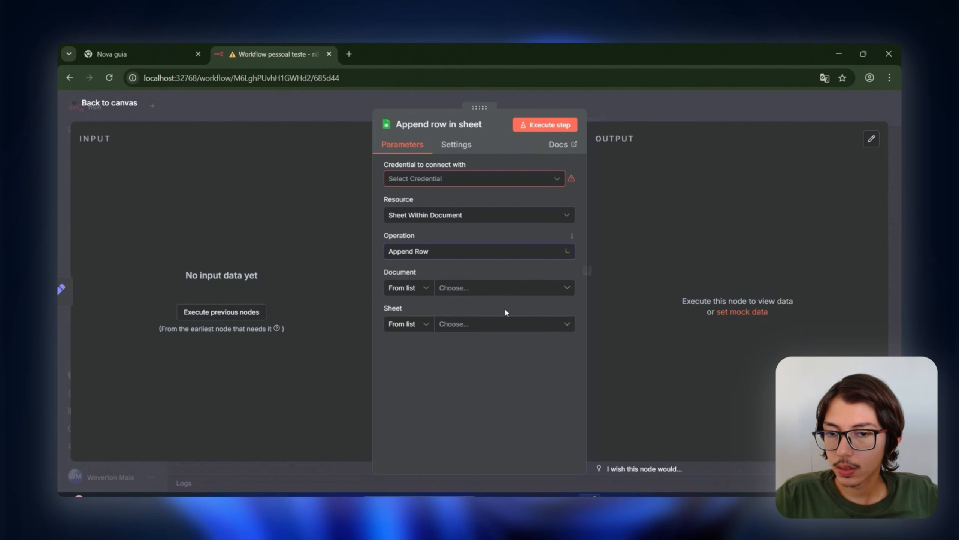
Step: Try loading the Document and Sheet lists, which fail, then return to the canvas
{"action": "left_click", "coordinate": [467, 294]}
{"action": "left_click", "coordinate": [463, 297]}
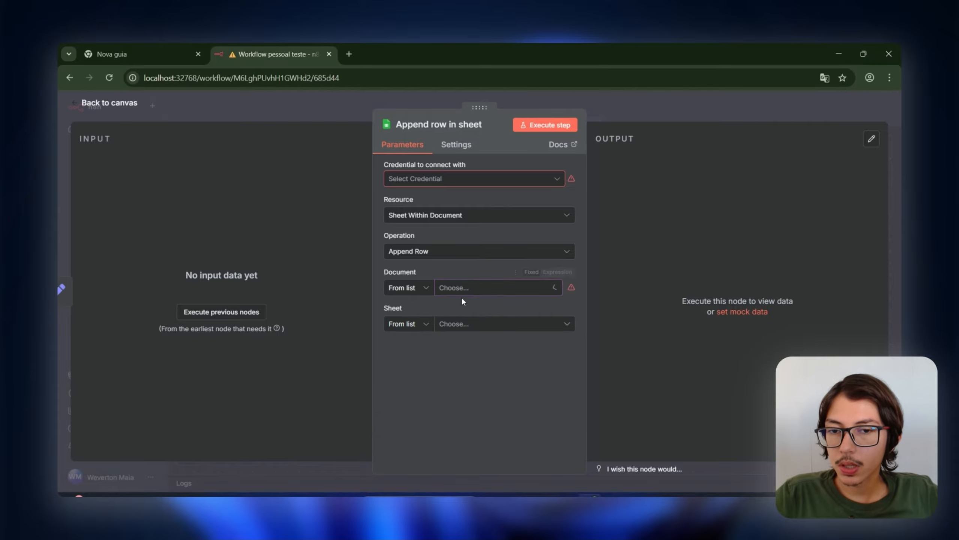
{"action": "left_click", "coordinate": [464, 293]}
{"action": "left_click", "coordinate": [444, 445]}
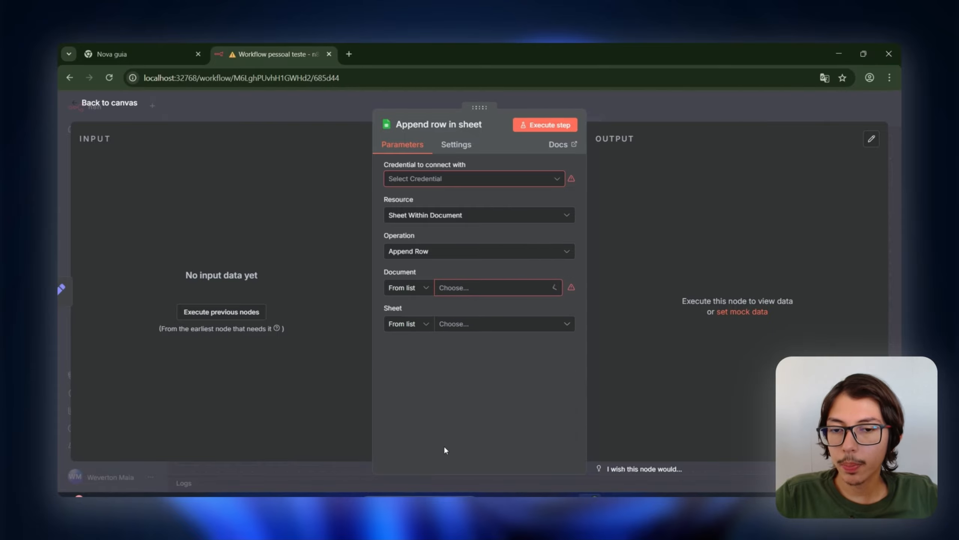
{"action": "left_click", "coordinate": [472, 324]}
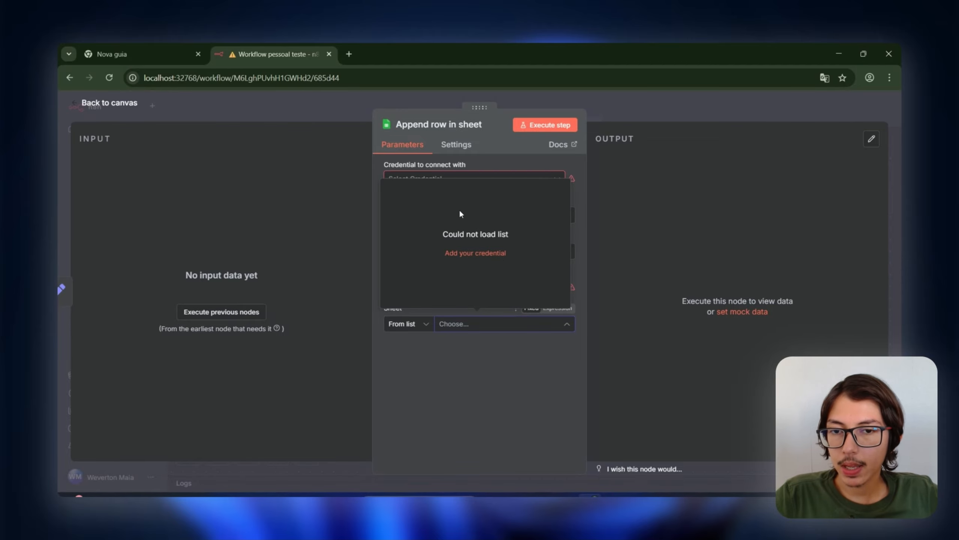
{"action": "left_click", "coordinate": [543, 395]}
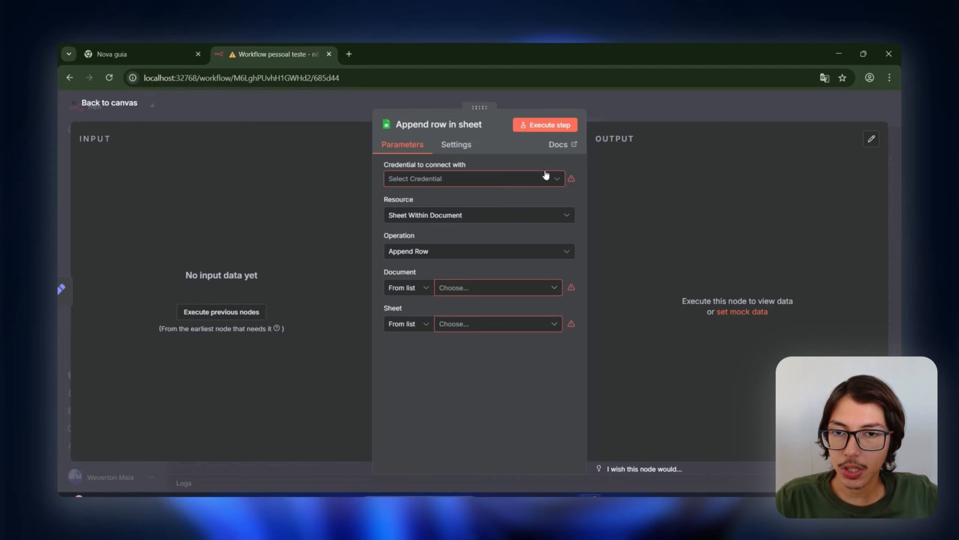
{"action": "left_click", "coordinate": [654, 99]}
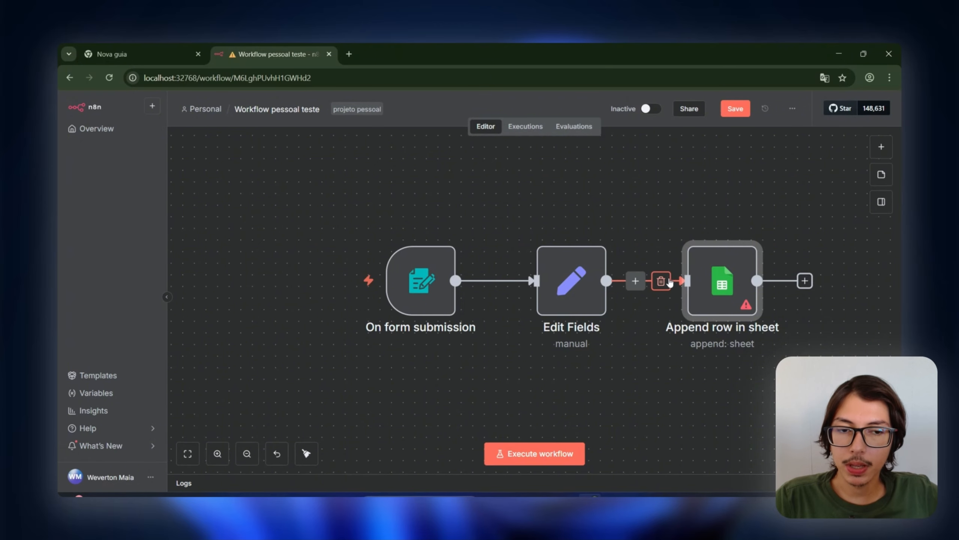
Step: Save the workflow and create a new data table named aula_teste
{"action": "left_click", "coordinate": [733, 109]}
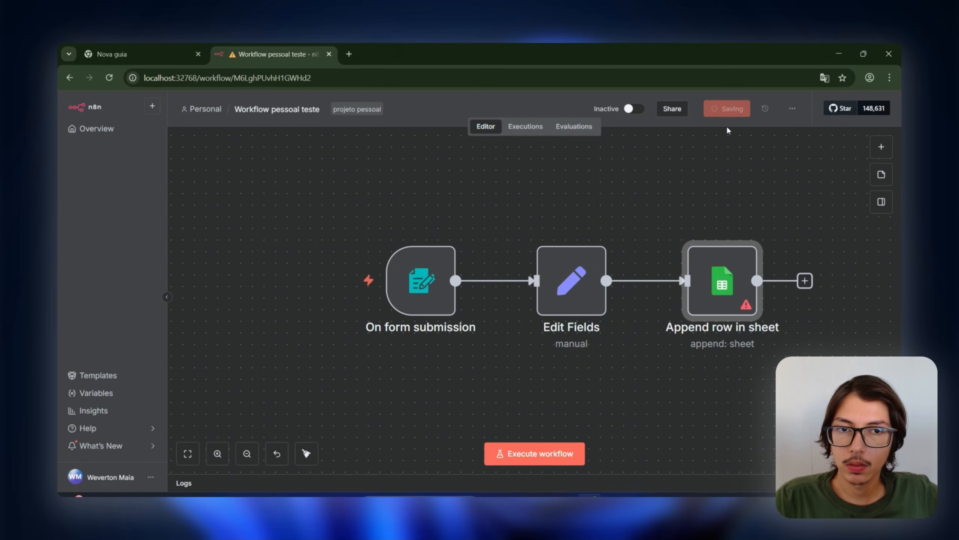
{"action": "left_click", "coordinate": [90, 128]}
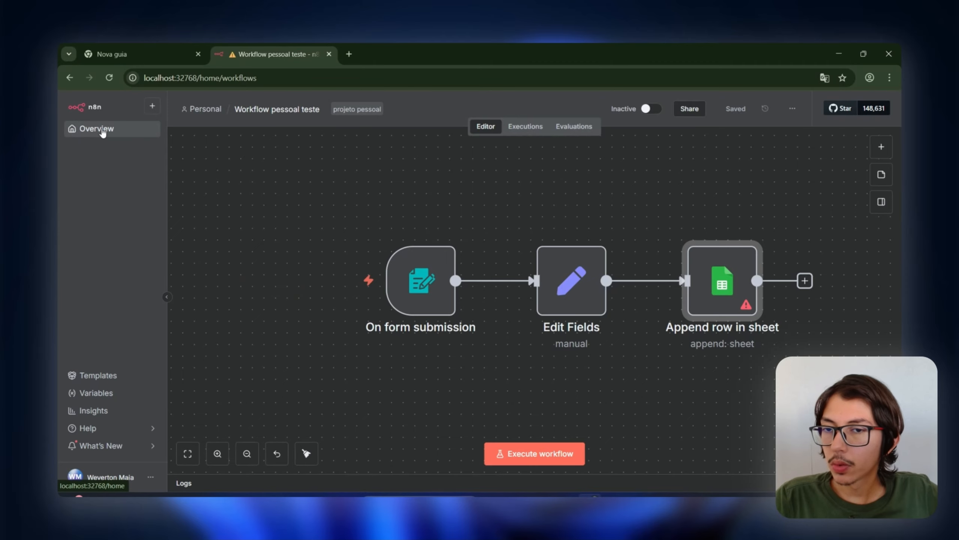
{"action": "left_click", "coordinate": [415, 247]}
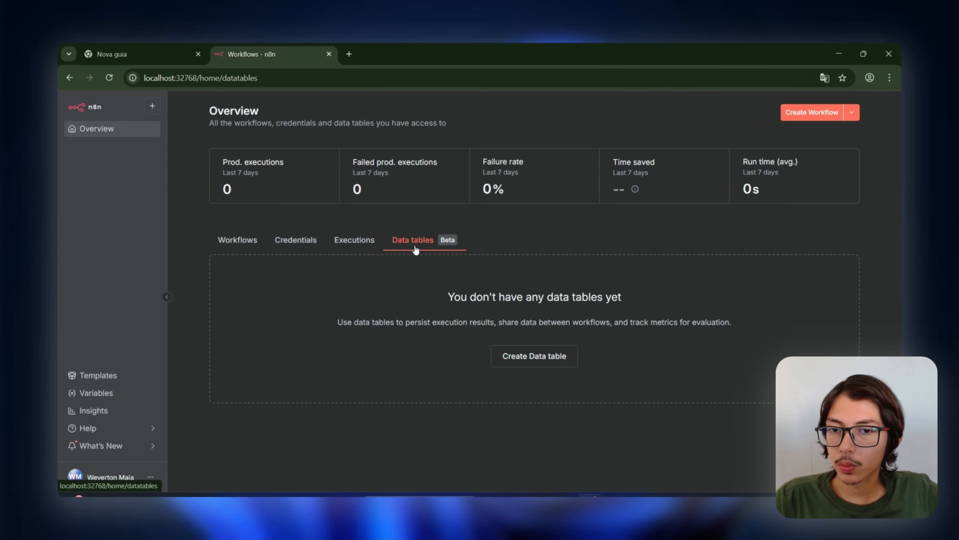
{"action": "left_click", "coordinate": [567, 356]}
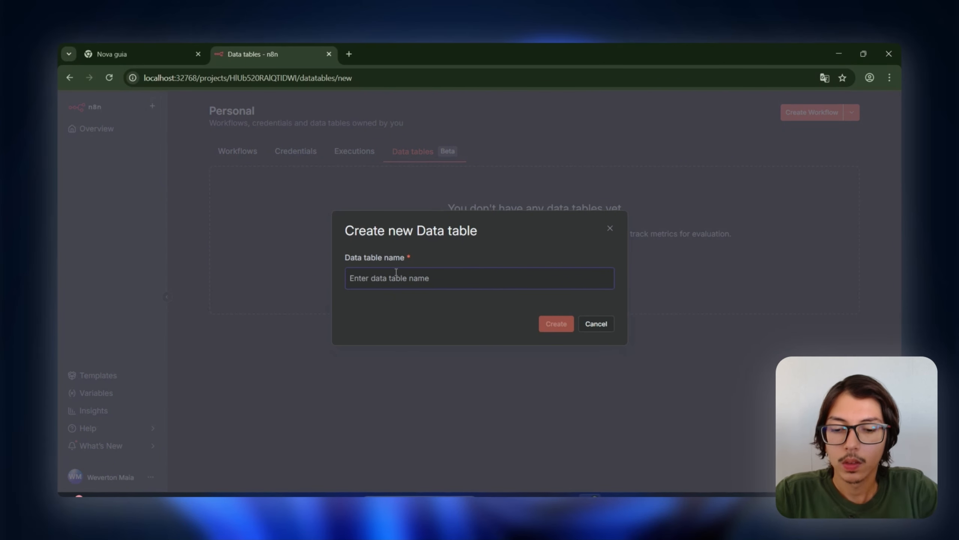
{"action": "type", "text": "aula_teste"}
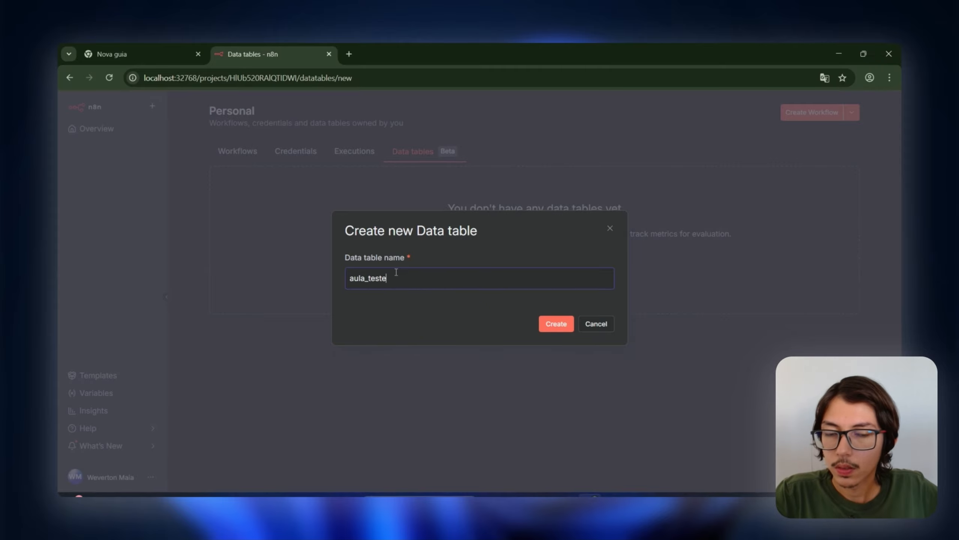
{"action": "left_click", "coordinate": [544, 327]}
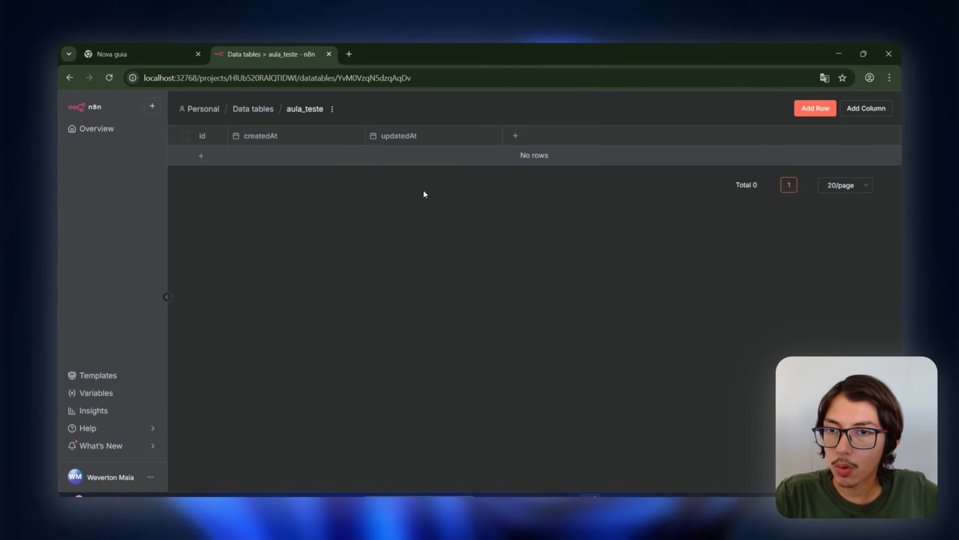
Step: Add columns nome, telefone and idade to the aula_teste table
{"action": "left_click", "coordinate": [862, 113]}
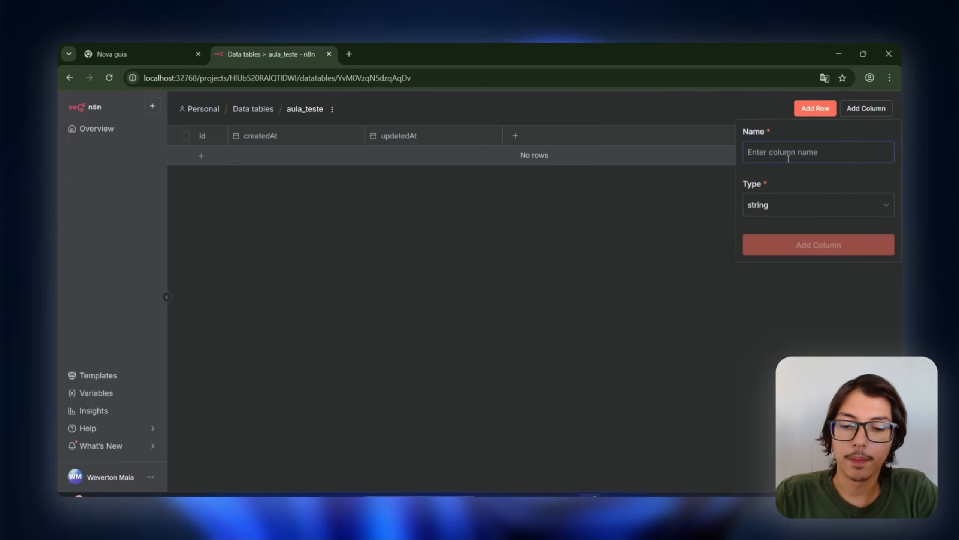
{"action": "type", "text": "nome"}
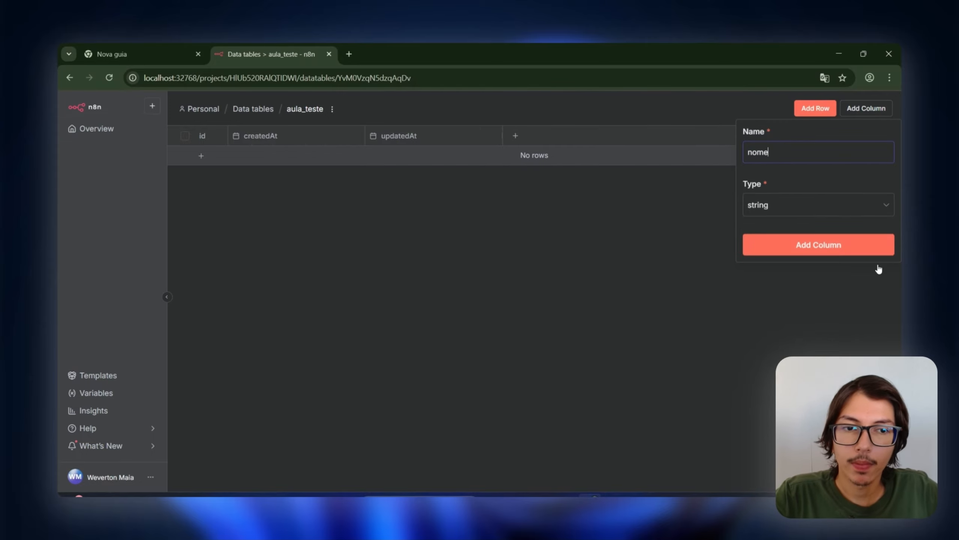
{"action": "left_click", "coordinate": [884, 248]}
{"action": "left_click", "coordinate": [866, 109]}
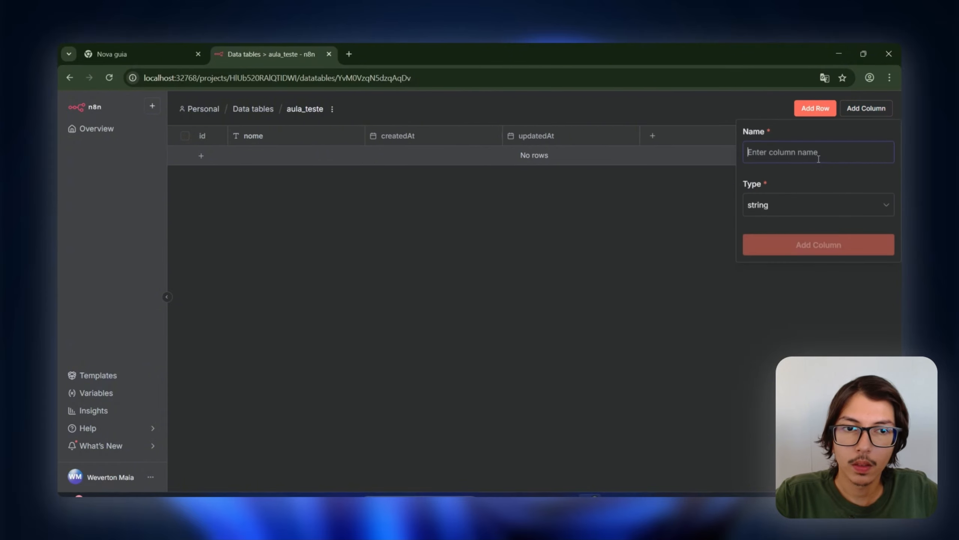
{"action": "type", "text": "telefone"}
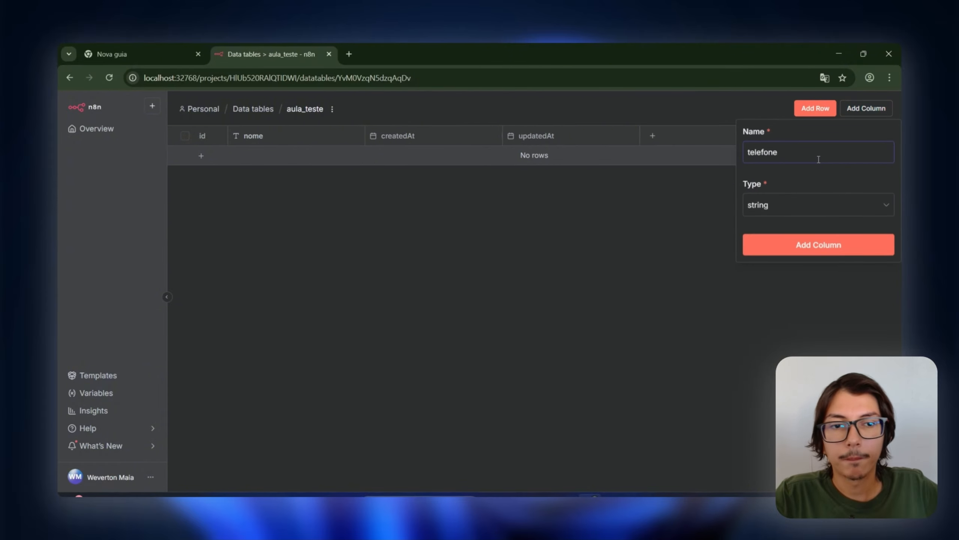
{"action": "left_click", "coordinate": [822, 236]}
{"action": "left_click", "coordinate": [846, 108]}
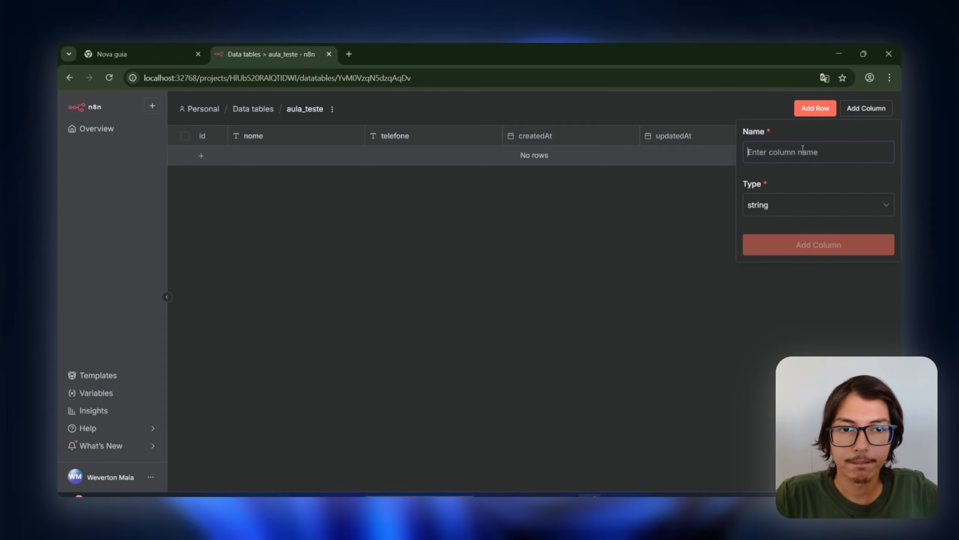
{"action": "type", "text": "idade"}
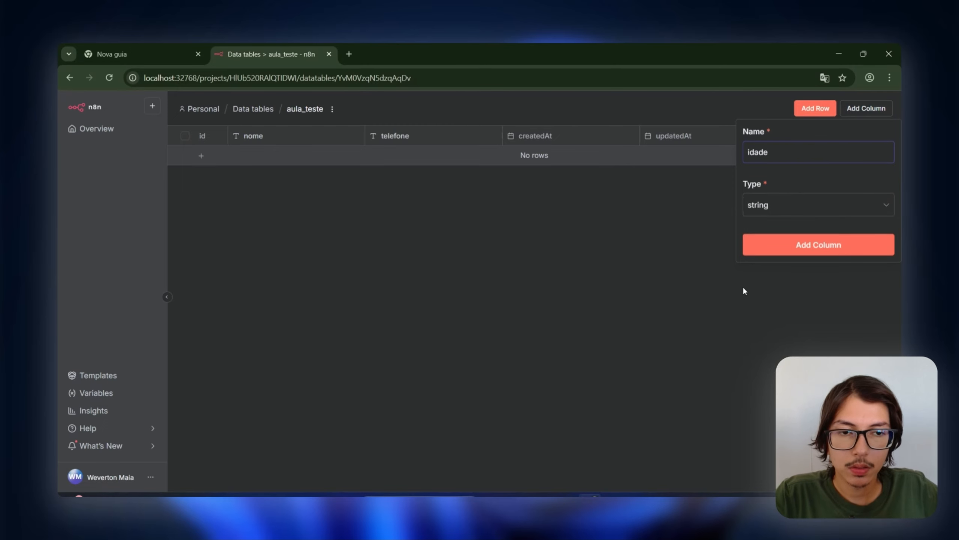
{"action": "left_click", "coordinate": [779, 251]}
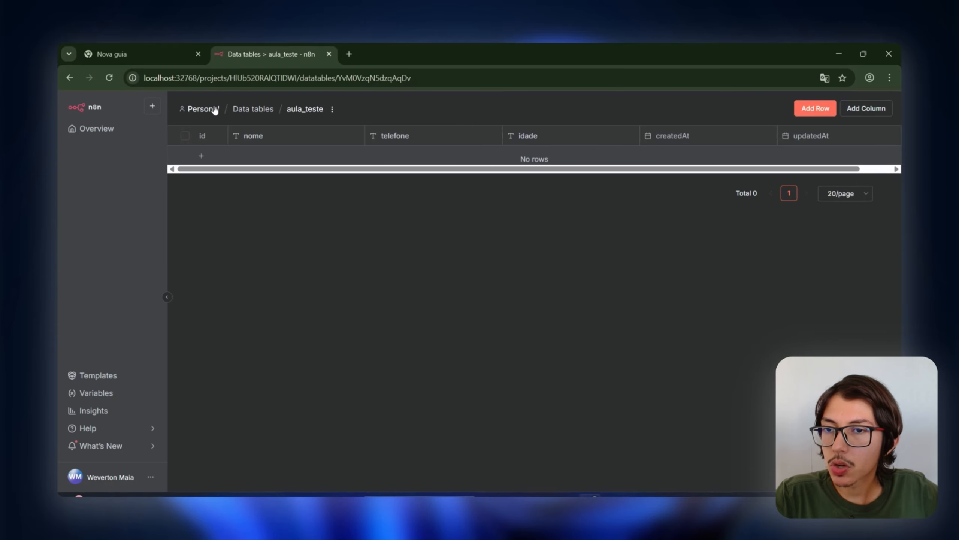
Step: Reopen Workflow pessoal teste and delete its Append row in sheet node
{"action": "left_click", "coordinate": [136, 128]}
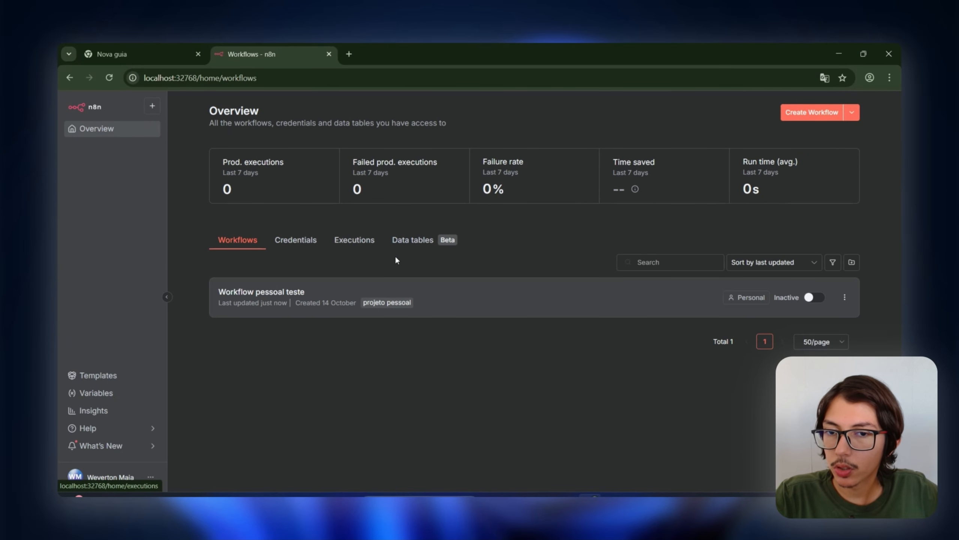
{"action": "left_click", "coordinate": [412, 241]}
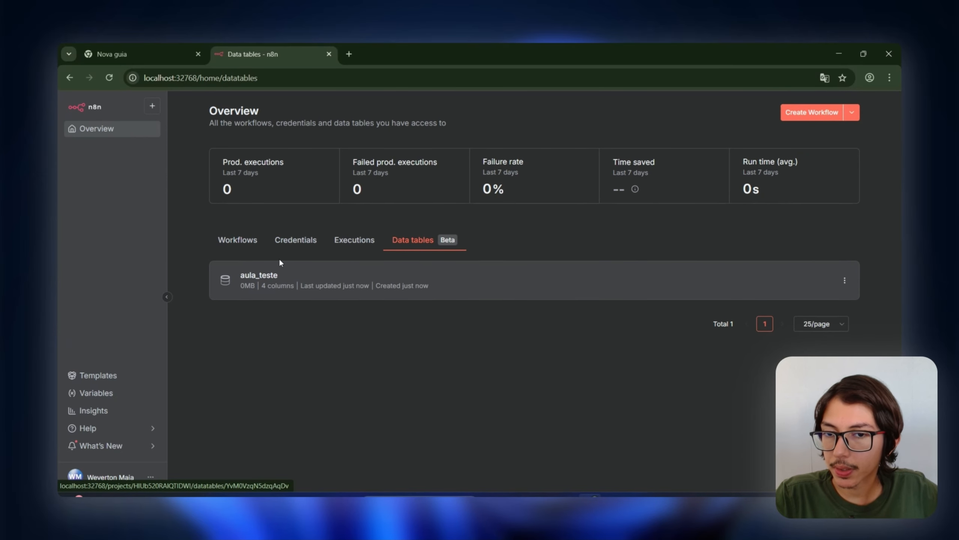
{"action": "left_click", "coordinate": [238, 242]}
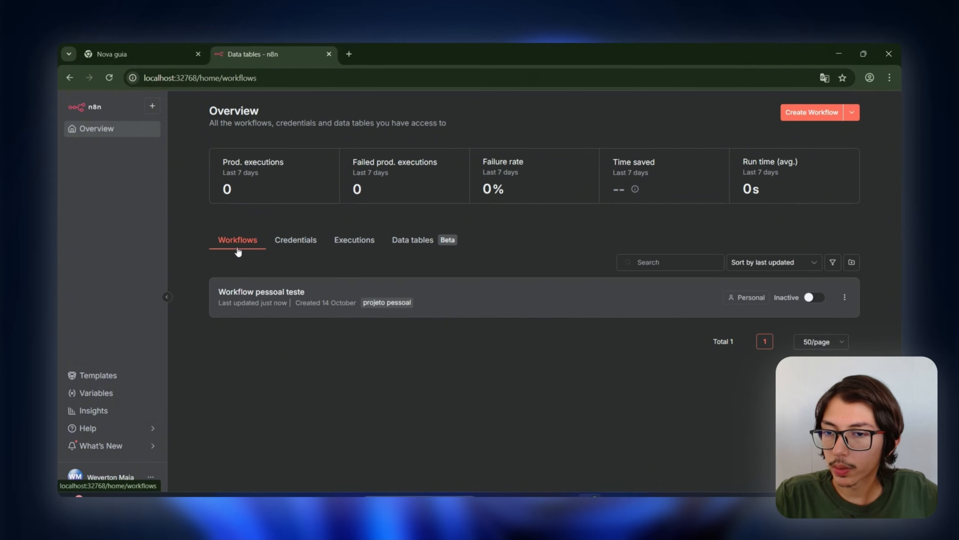
{"action": "left_click", "coordinate": [387, 298]}
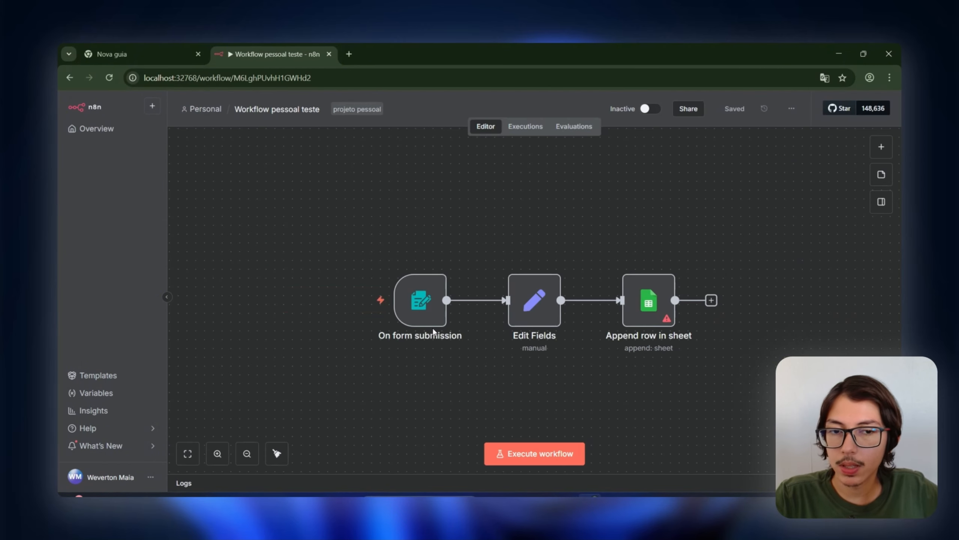
{"action": "left_click", "coordinate": [655, 265]}
Step: Add a Data table Insert row node after Edit Fields and open its settings
{"action": "left_click", "coordinate": [596, 300]}
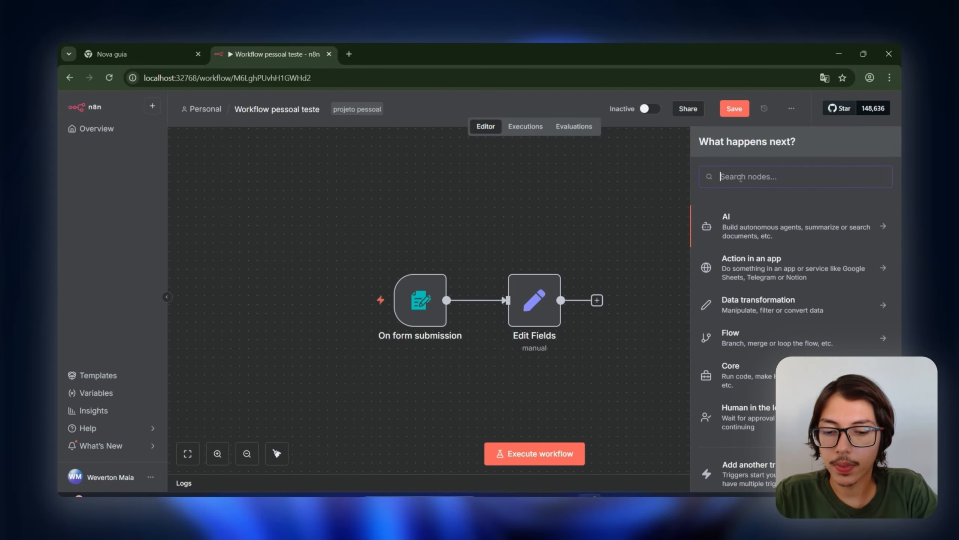
{"action": "type", "text": "datab"}
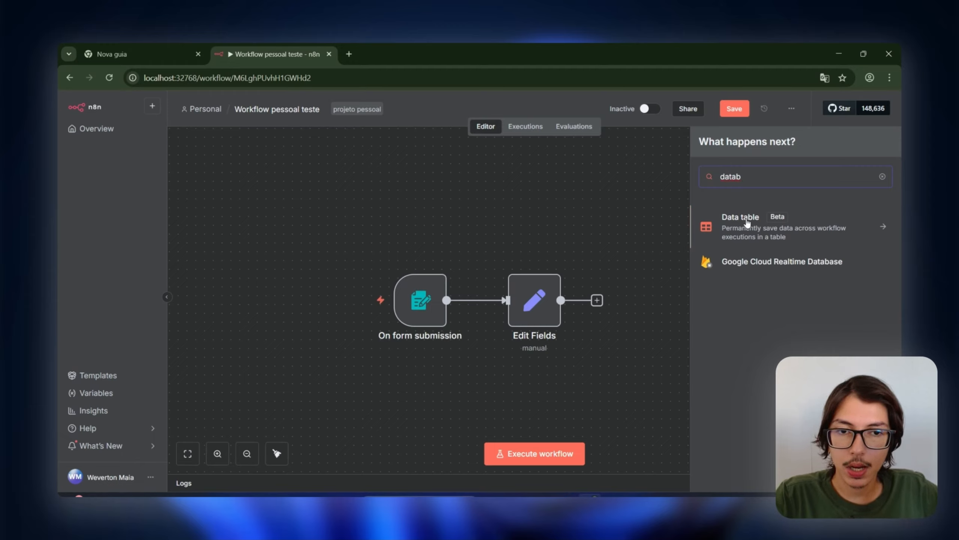
{"action": "left_click", "coordinate": [747, 223]}
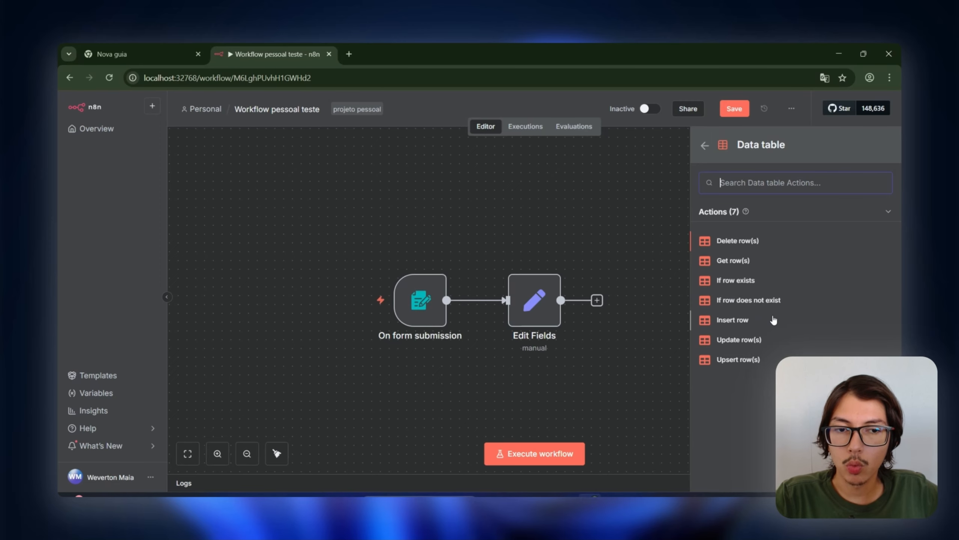
{"action": "left_click", "coordinate": [774, 319]}
{"action": "left_click", "coordinate": [656, 112]}
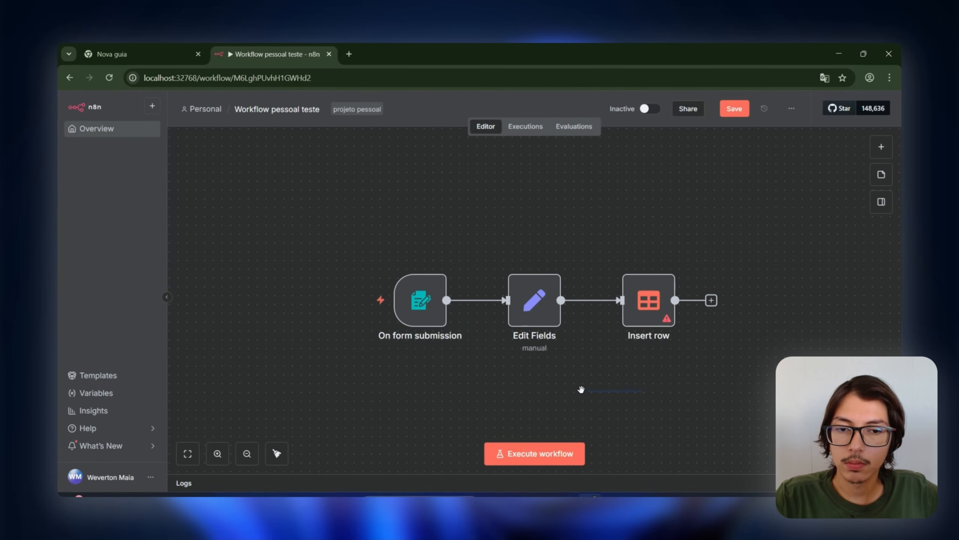
{"action": "left_click_drag", "start_coordinate": [581, 390], "coordinate": [539, 393]}
{"action": "scroll", "coordinate": [579, 316], "scroll_direction": "up", "scroll_amount": 2}
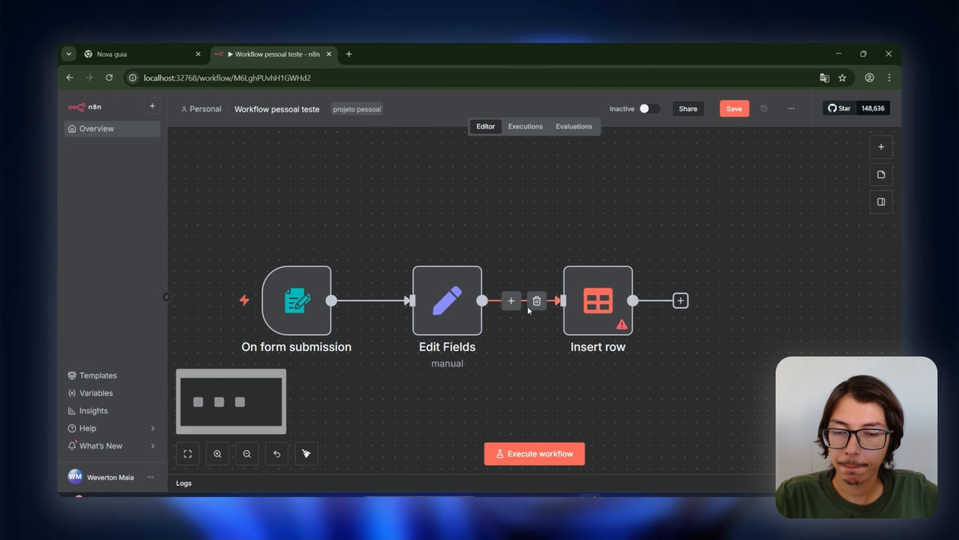
{"action": "double_click", "coordinate": [598, 302]}
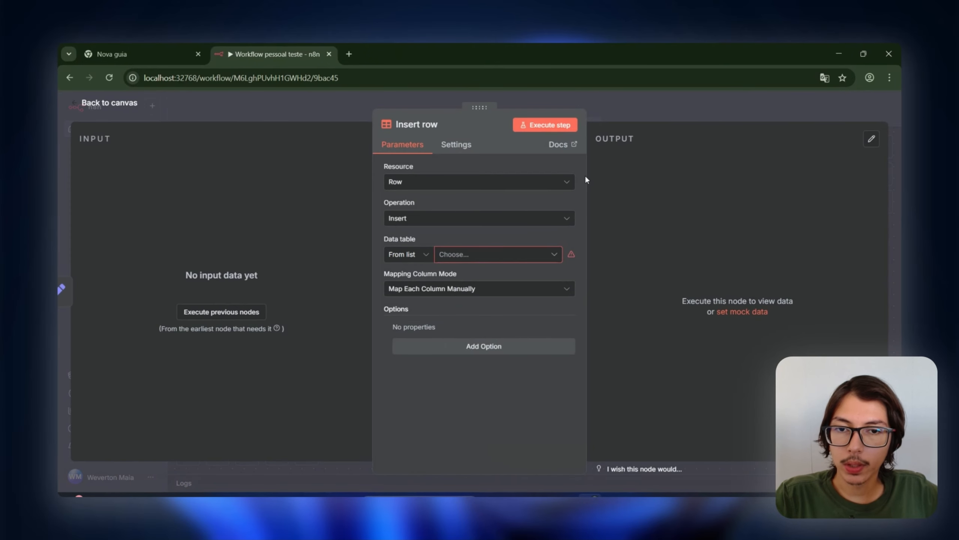
Step: Point Insert row at the aula_teste table and review its nome, telefone and idade fields
{"action": "left_click", "coordinate": [467, 252]}
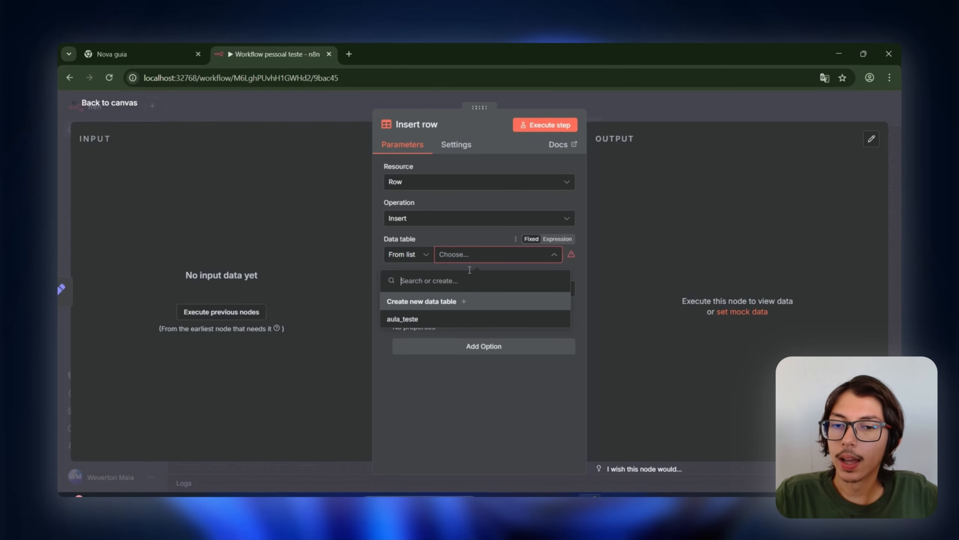
{"action": "left_click", "coordinate": [478, 319]}
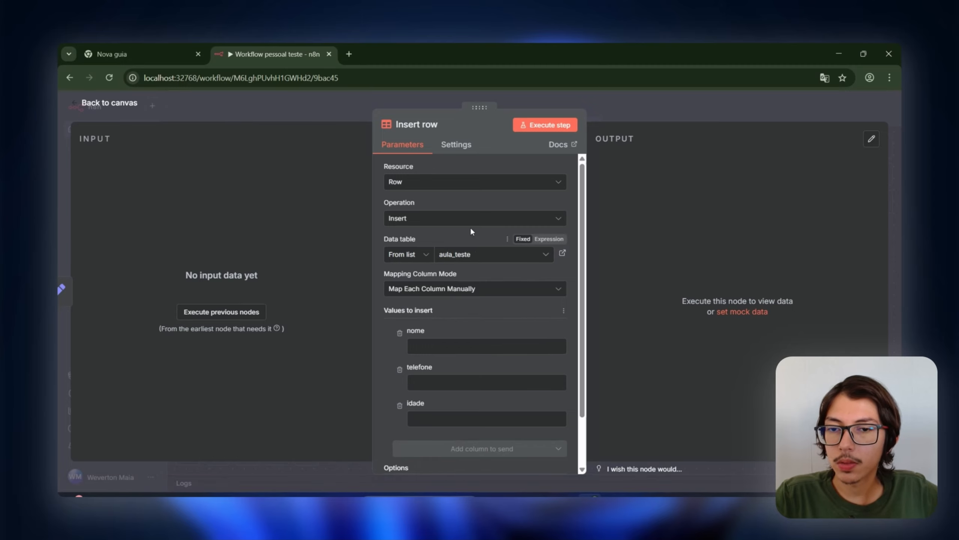
{"action": "left_click", "coordinate": [460, 254]}
{"action": "left_click", "coordinate": [442, 319]}
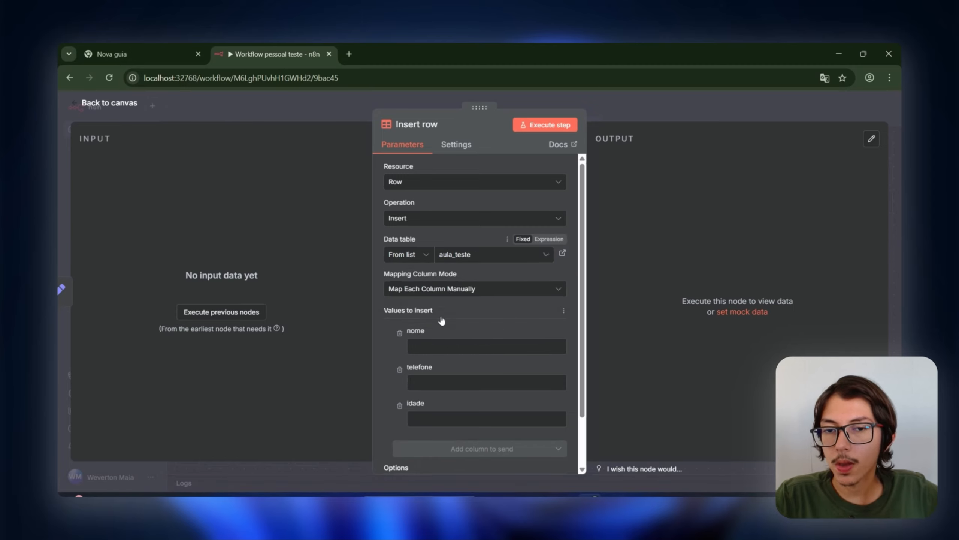
{"action": "scroll", "coordinate": [453, 333], "scroll_direction": "down", "scroll_amount": 2}
{"action": "left_click", "coordinate": [439, 290]}
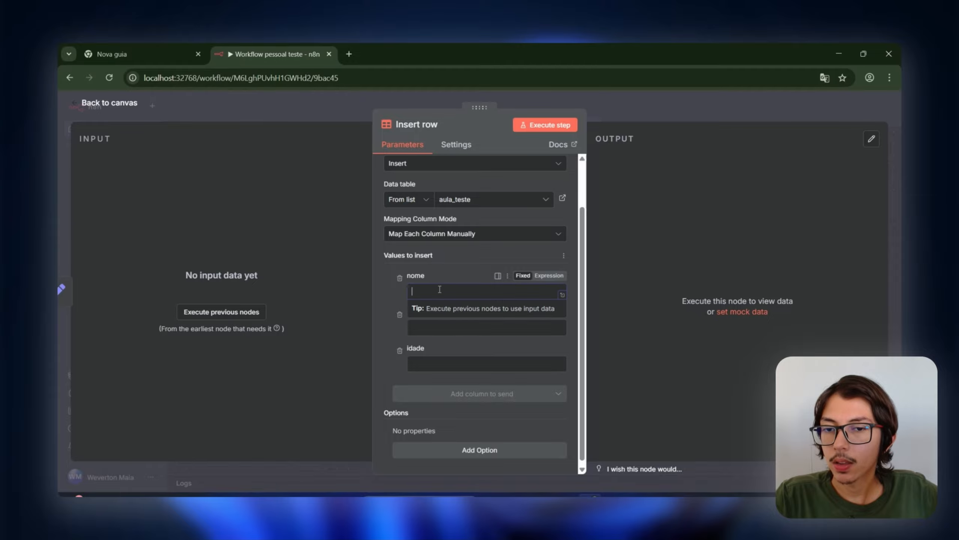
{"action": "left_click", "coordinate": [469, 334]}
{"action": "left_click", "coordinate": [445, 366]}
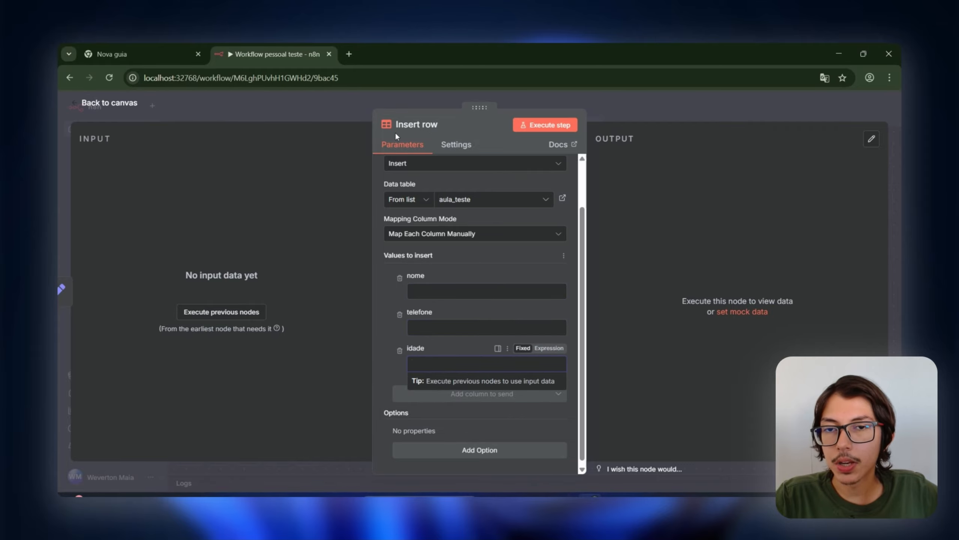
{"action": "left_click", "coordinate": [359, 99]}
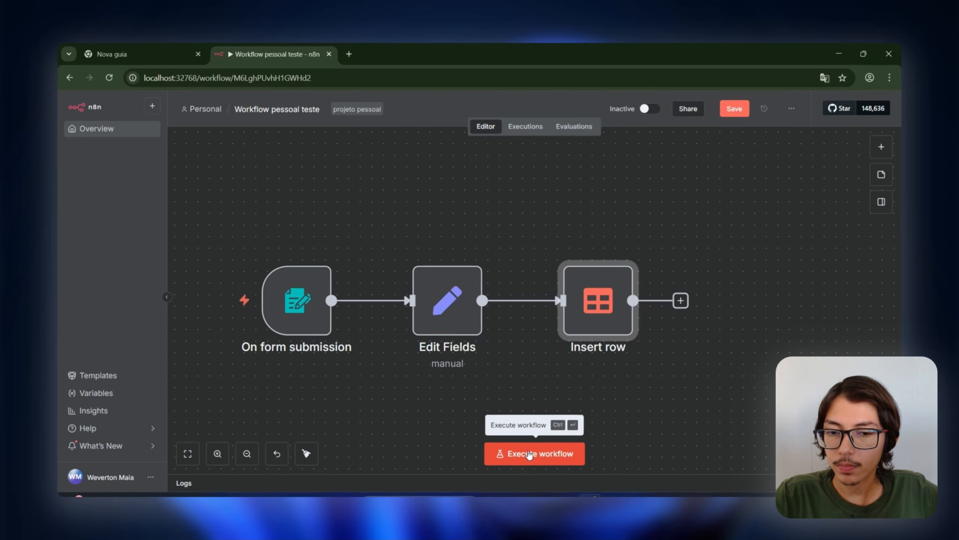
Step: Start a test run and load the form trigger's copied Test URL in a new tab
{"action": "left_click", "coordinate": [530, 455]}
{"action": "double_click", "coordinate": [315, 298]}
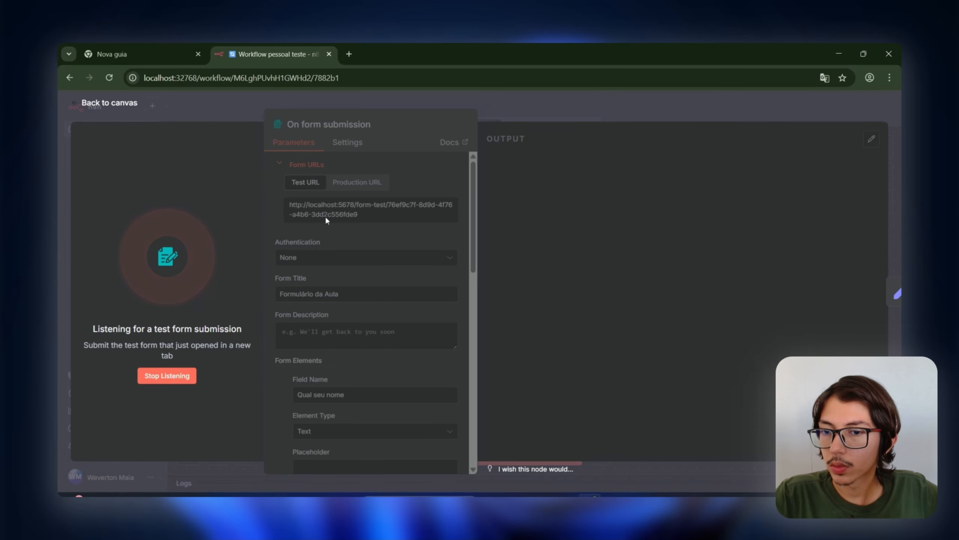
{"action": "left_click", "coordinate": [190, 375]}
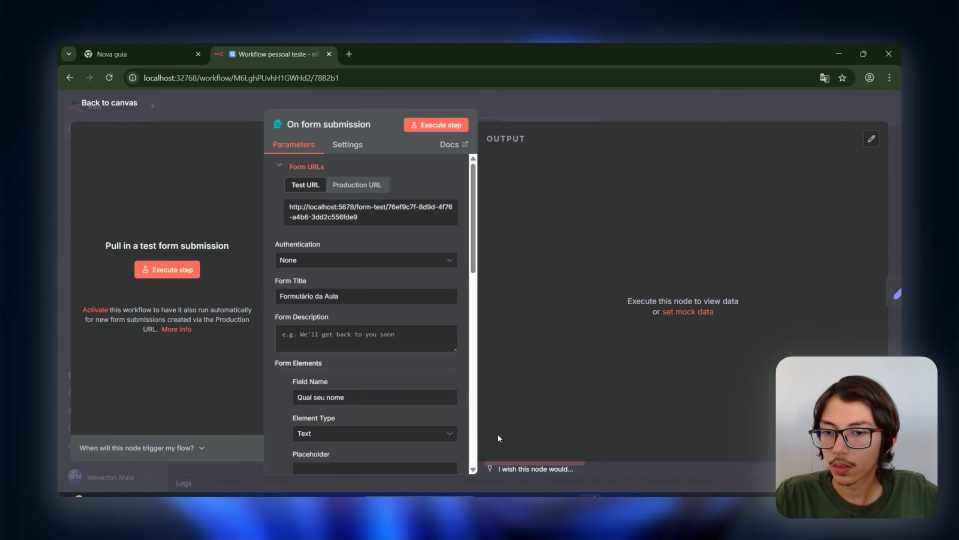
{"action": "double_click", "coordinate": [401, 207]}
{"action": "key", "text": "Escape"}
{"action": "left_click", "coordinate": [559, 455]}
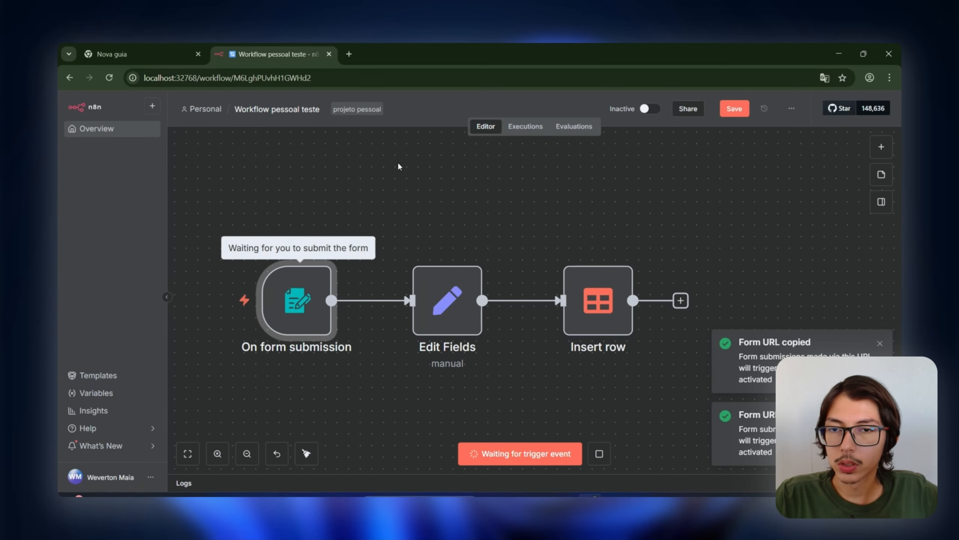
{"action": "left_click", "coordinate": [350, 54]}
{"action": "key", "text": "ctrl+v"}
{"action": "key", "text": "Return"}
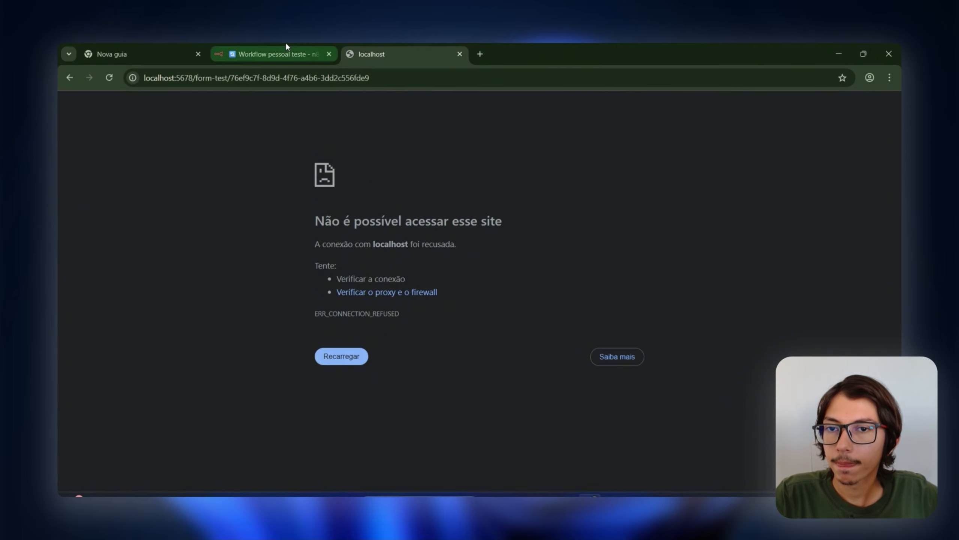
Step: Replace port 5678 in the form address with 32768 and reload the test form
{"action": "left_click", "coordinate": [287, 53]}
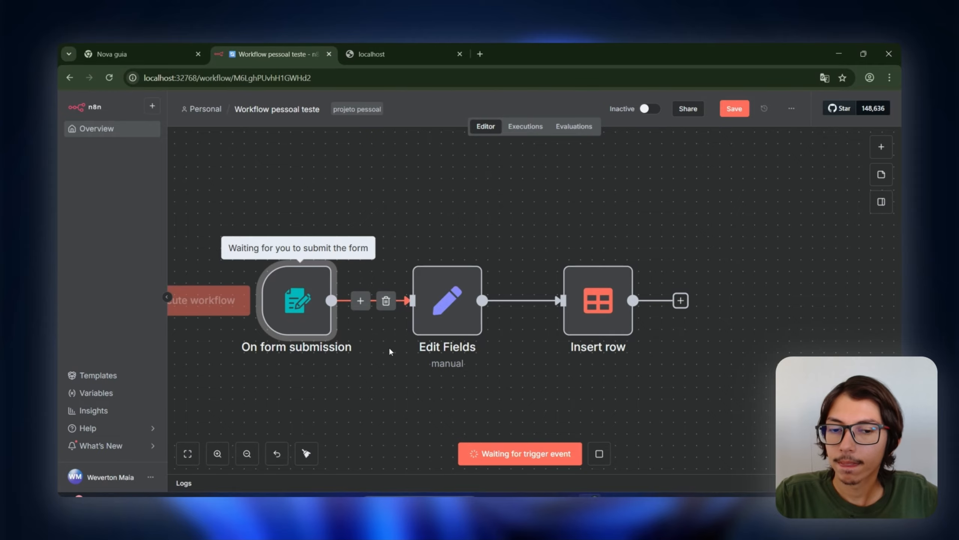
{"action": "left_click", "coordinate": [441, 53]}
{"action": "left_click", "coordinate": [110, 79]}
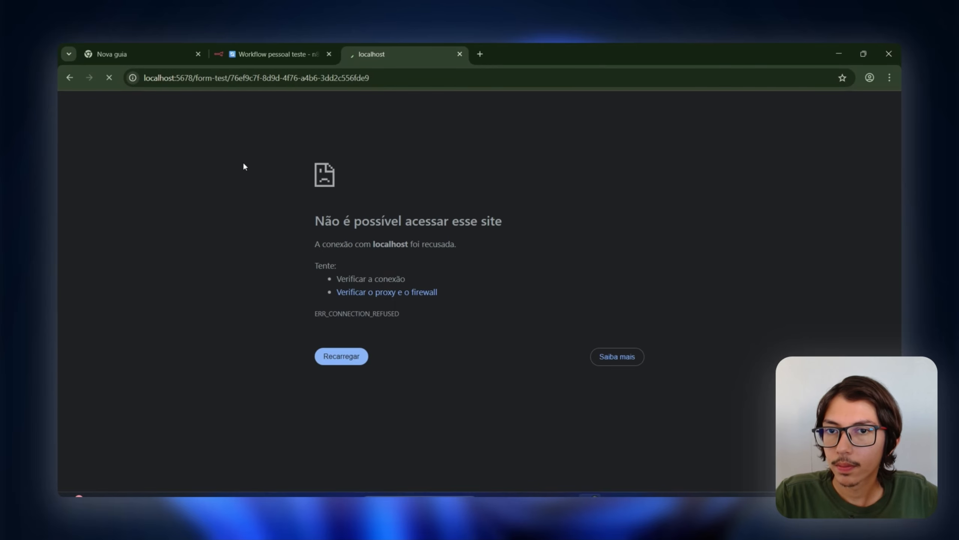
{"action": "left_click", "coordinate": [275, 46]}
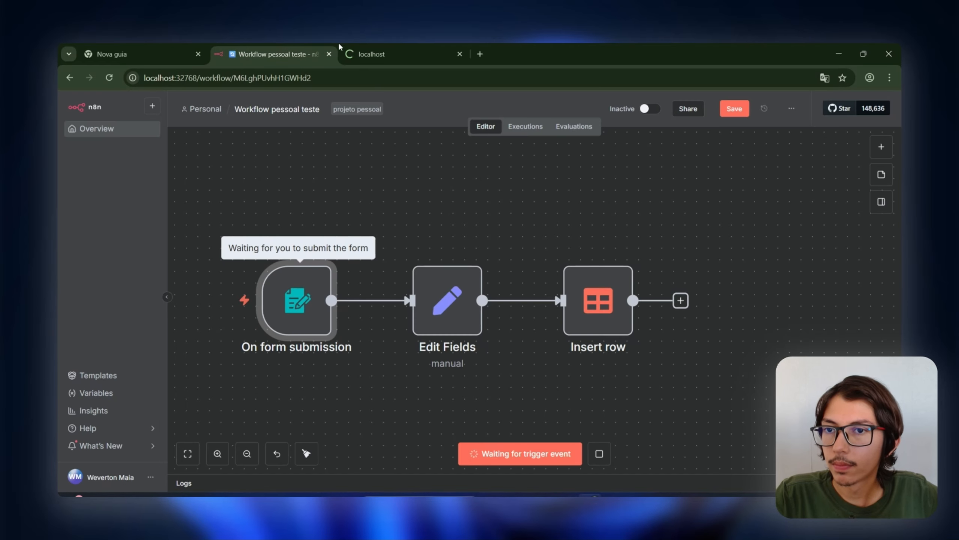
{"action": "left_click", "coordinate": [340, 45]}
{"action": "left_click", "coordinate": [287, 47]}
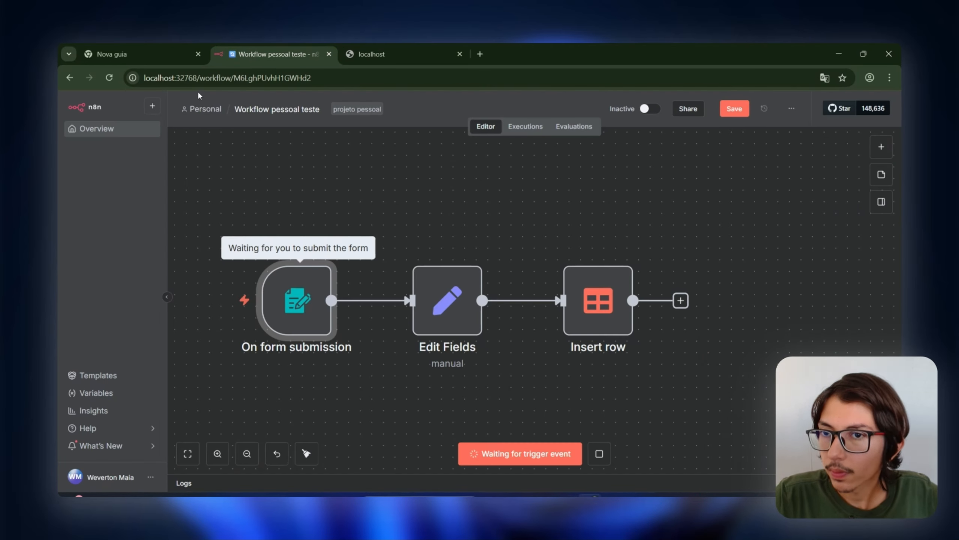
{"action": "double_click", "coordinate": [194, 81]}
{"action": "left_click", "coordinate": [354, 48]}
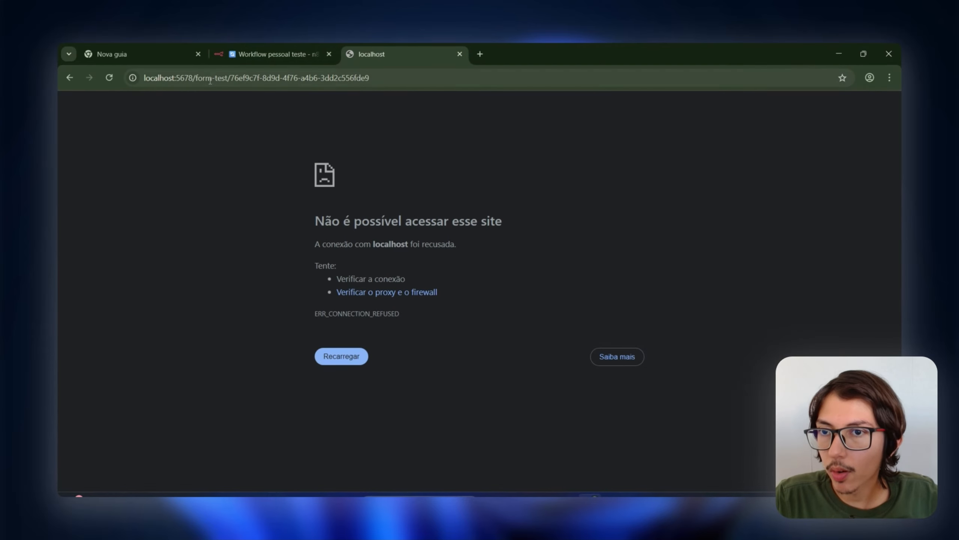
{"action": "double_click", "coordinate": [187, 78]}
{"action": "key", "text": "ctrl+v"}
{"action": "key", "text": "Return"}
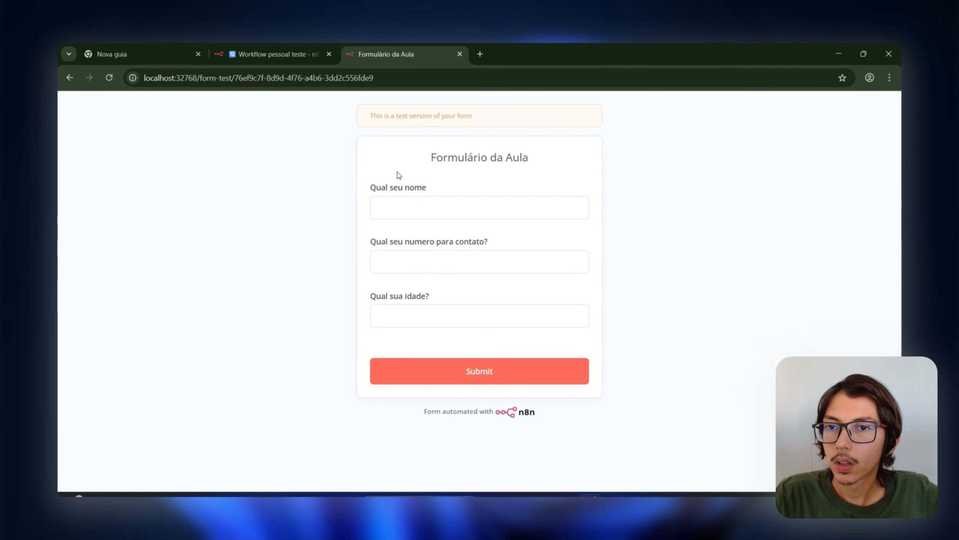
Step: Stop and restart the waiting test run, then return to the test form page
{"action": "left_click", "coordinate": [419, 199]}
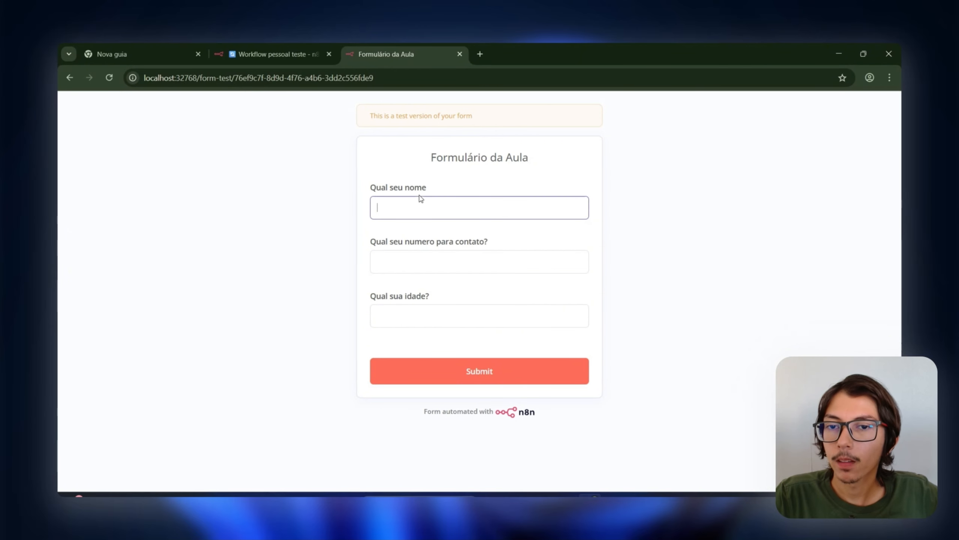
{"action": "left_click", "coordinate": [297, 48]}
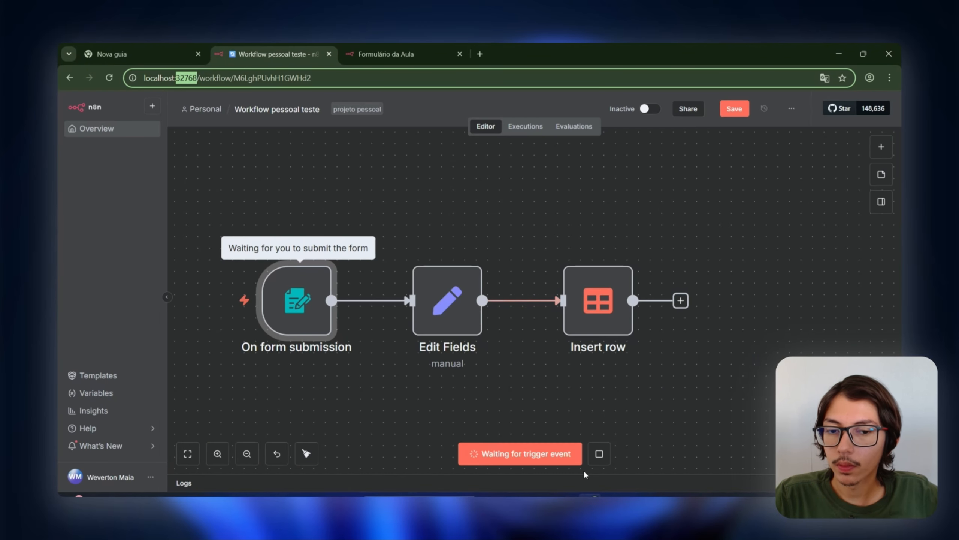
{"action": "left_click", "coordinate": [598, 453]}
{"action": "left_click", "coordinate": [559, 460]}
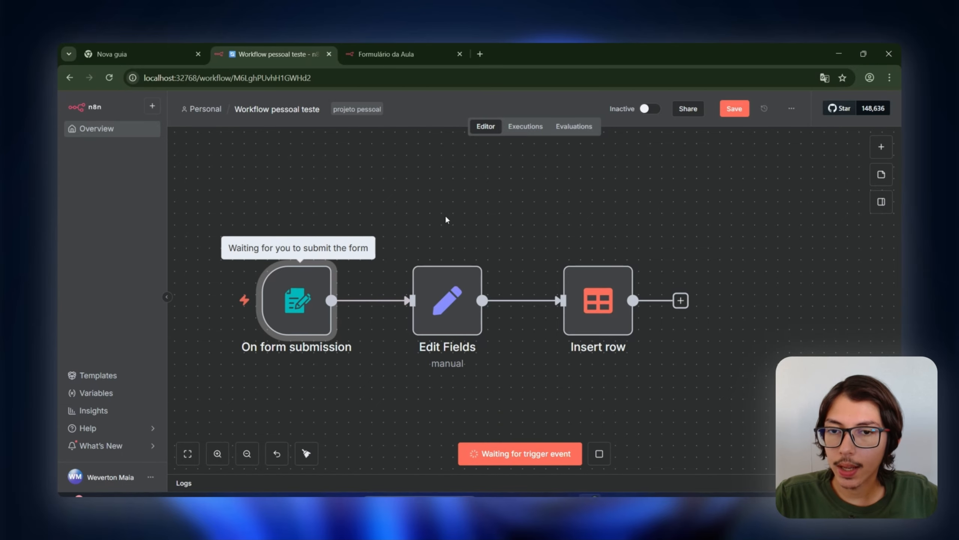
{"action": "left_click", "coordinate": [404, 44]}
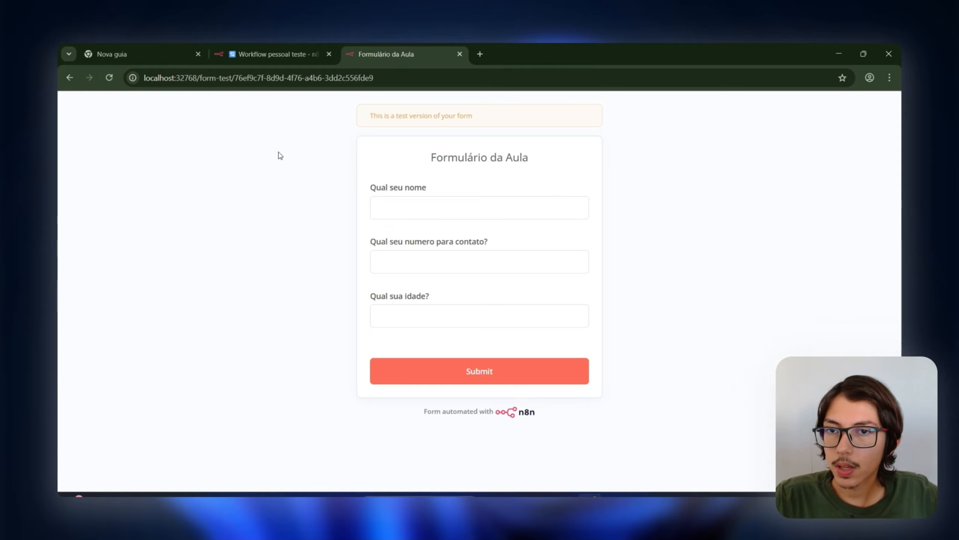
Step: Answer the form with the respondent's name, a contact number and age 25
{"action": "left_click", "coordinate": [441, 215]}
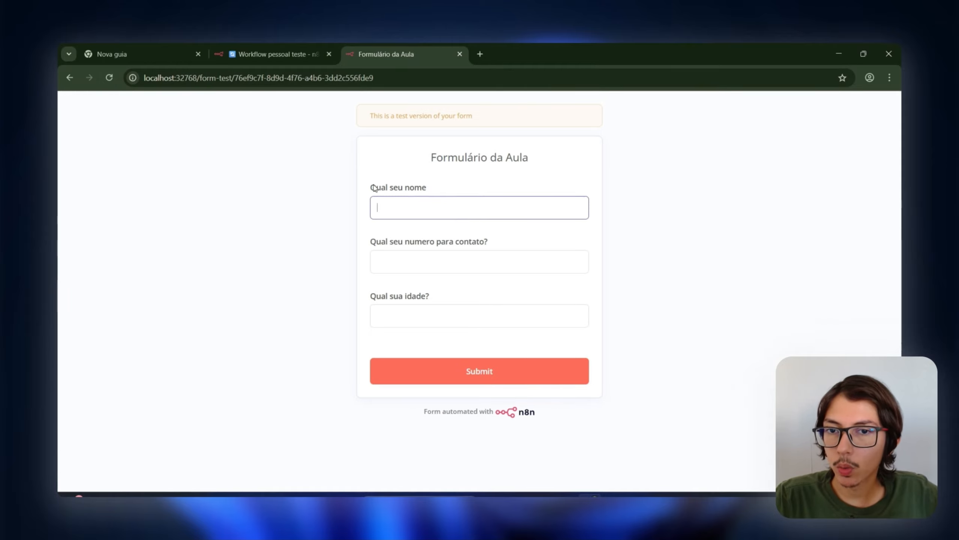
{"action": "left_click_drag", "start_coordinate": [373, 187], "coordinate": [386, 187]}
{"action": "left_click", "coordinate": [397, 242]}
{"action": "left_click_drag", "start_coordinate": [376, 241], "coordinate": [478, 241]}
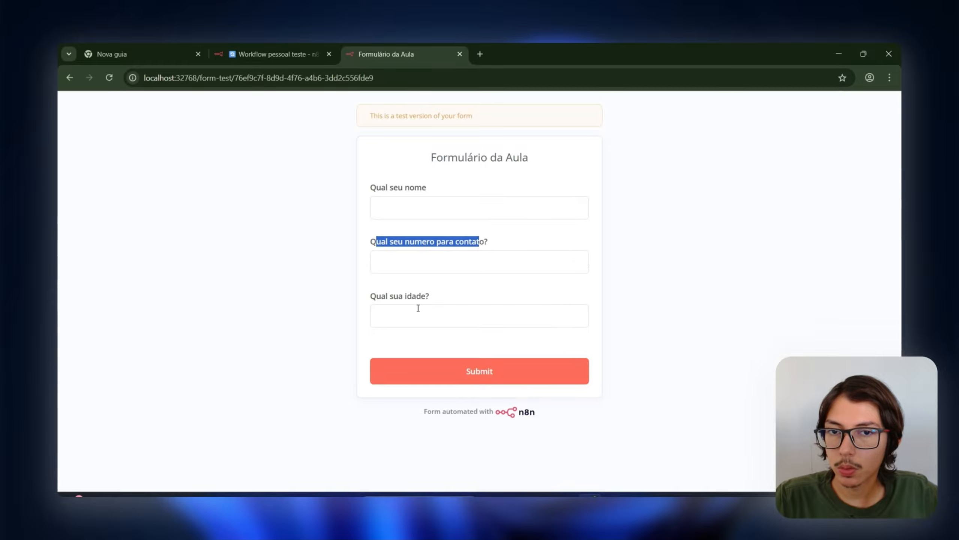
{"action": "left_click_drag", "start_coordinate": [372, 297], "coordinate": [407, 297]}
{"action": "left_click", "coordinate": [450, 215]}
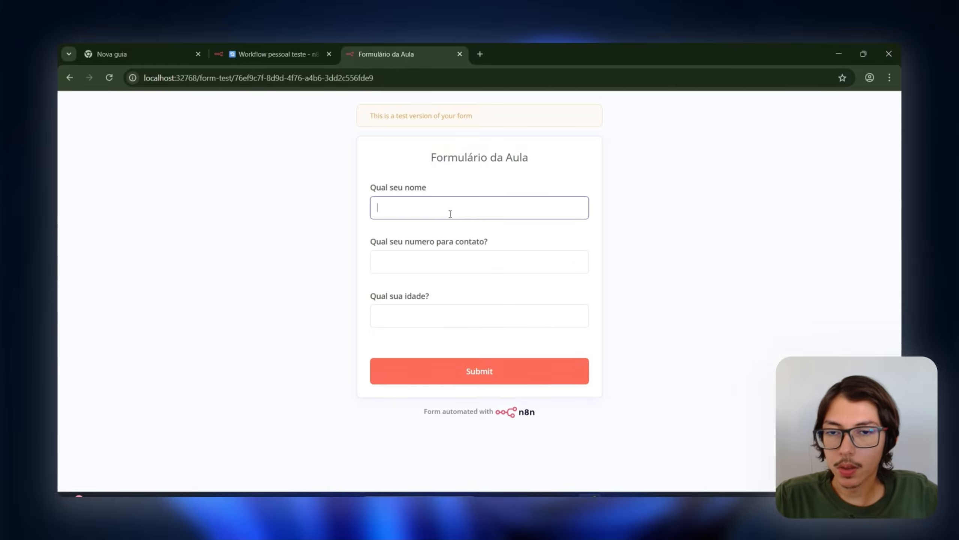
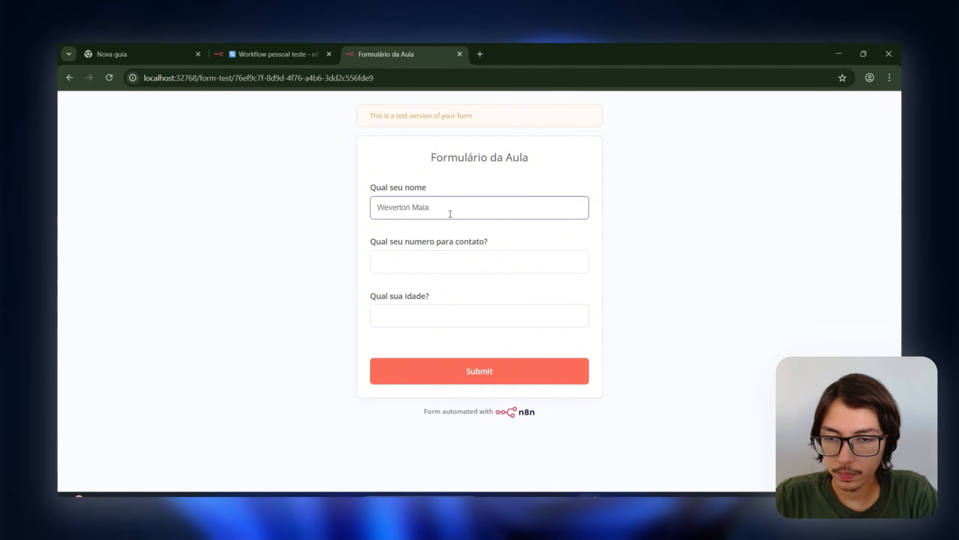
{"action": "key", "text": "Tab"}
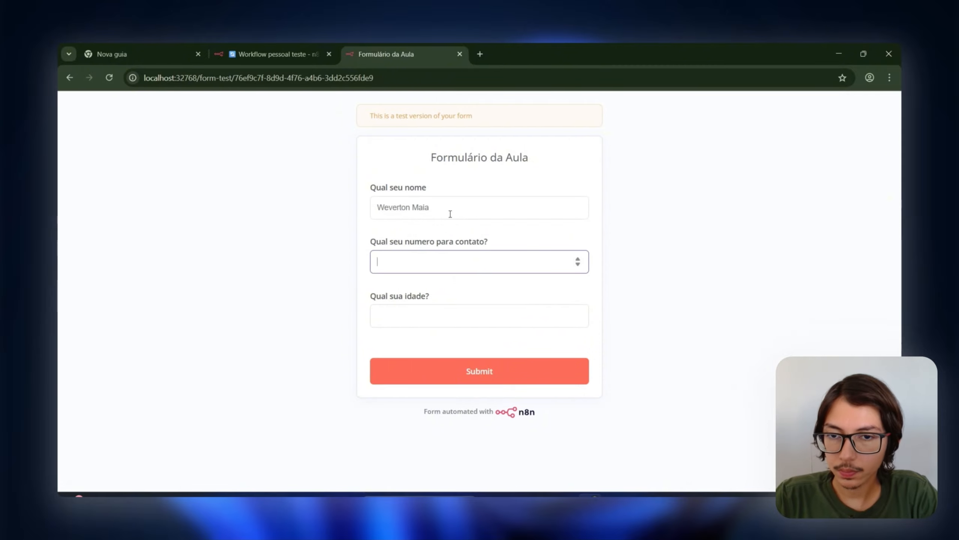
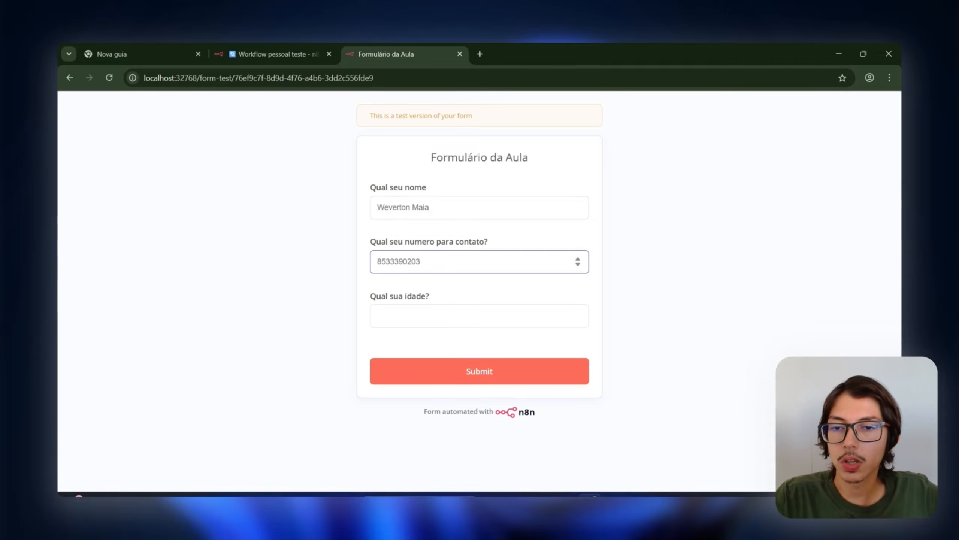
{"action": "left_click", "coordinate": [428, 311]}
{"action": "type", "text": "25"}
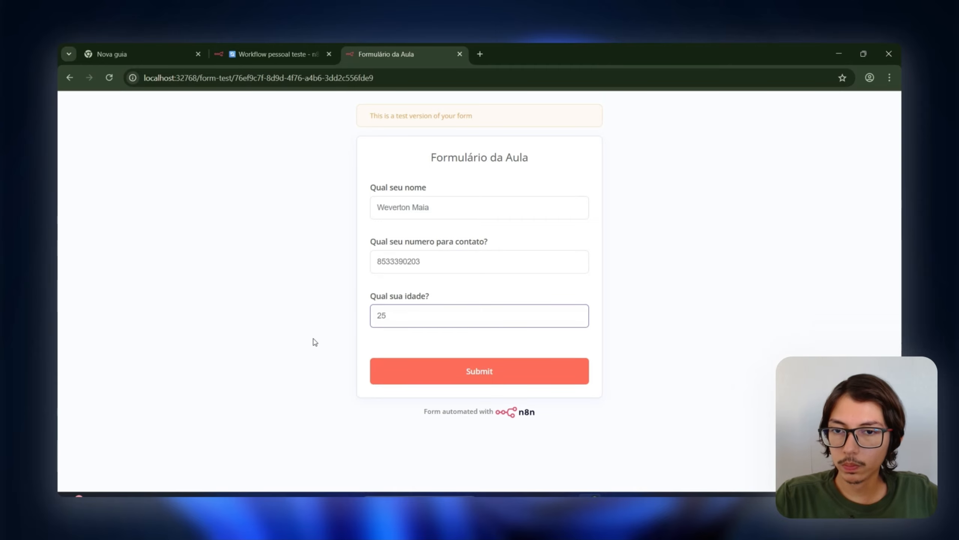
{"action": "left_click", "coordinate": [330, 330]}
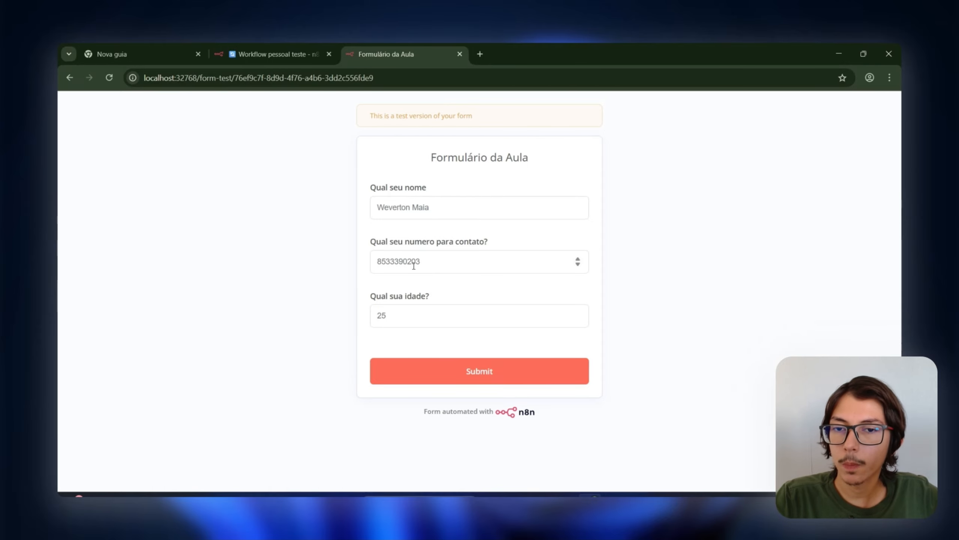
Step: Review the entered answers and submit the Formulário da Aula form
{"action": "left_click", "coordinate": [417, 211]}
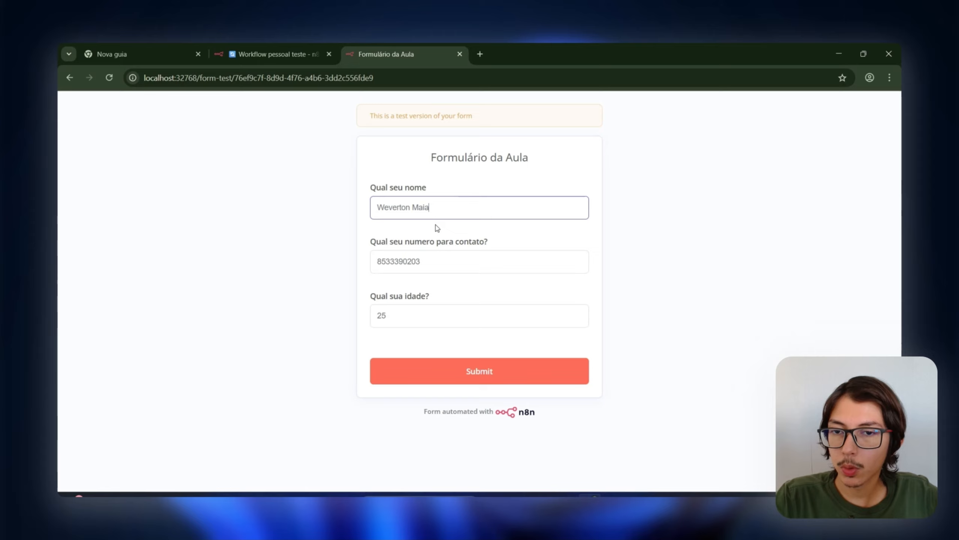
{"action": "left_click", "coordinate": [445, 265]}
{"action": "left_click", "coordinate": [445, 309]}
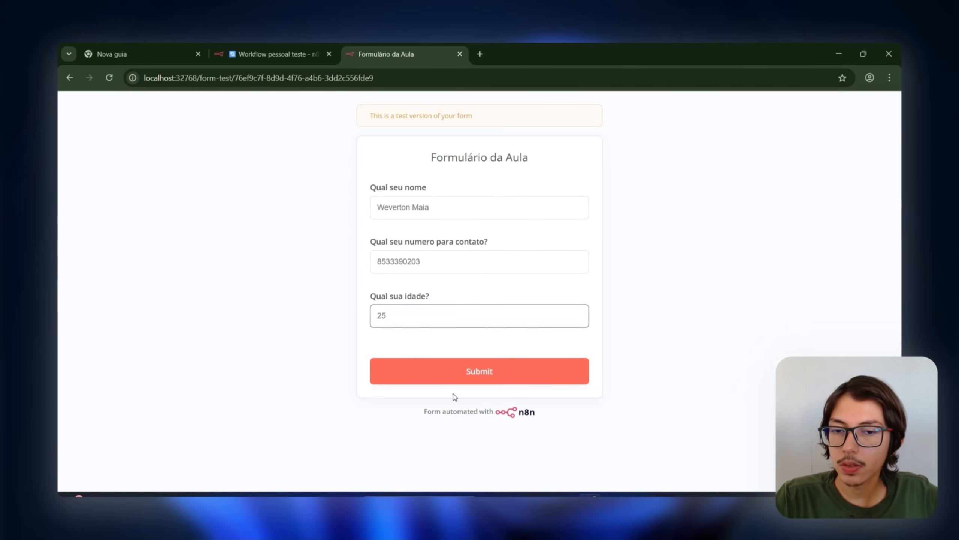
{"action": "left_click", "coordinate": [465, 381]}
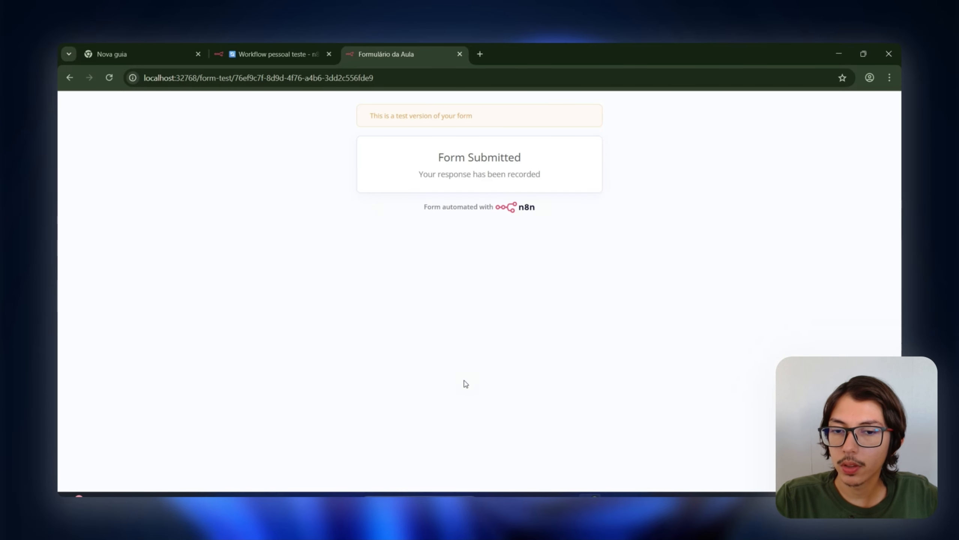
{"action": "left_click", "coordinate": [282, 56]}
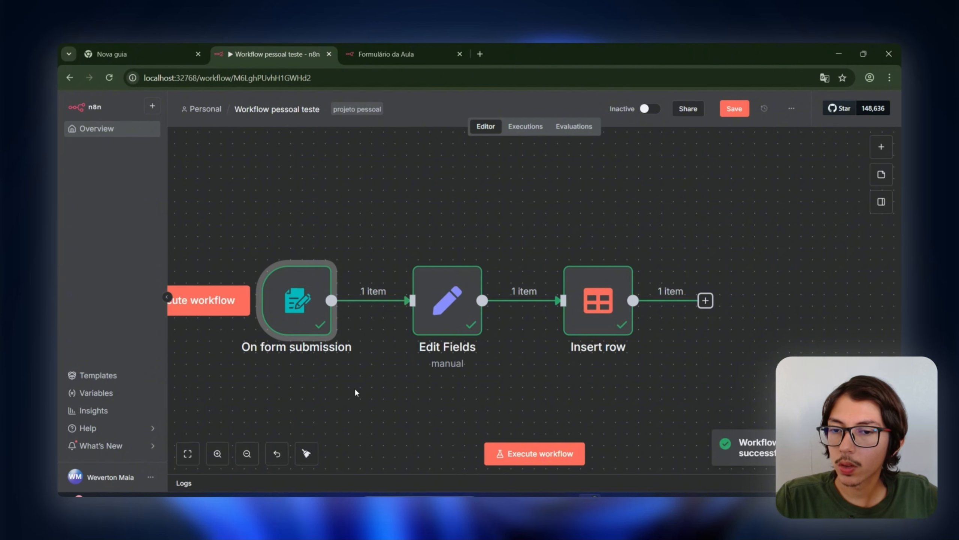
Step: Box-select the On form submission node on the workflow canvas
{"action": "left_click_drag", "start_coordinate": [306, 315], "coordinate": [209, 222]}
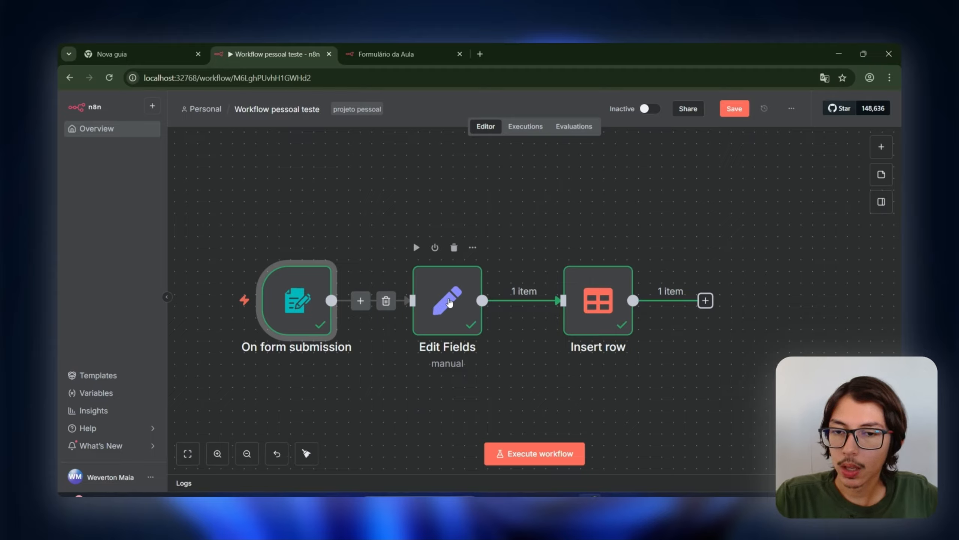
Step: Map Qual seu nome, the contact number, Qual sua idade? and submittedAt into Edit Fields' Fields to Set
{"action": "double_click", "coordinate": [441, 297]}
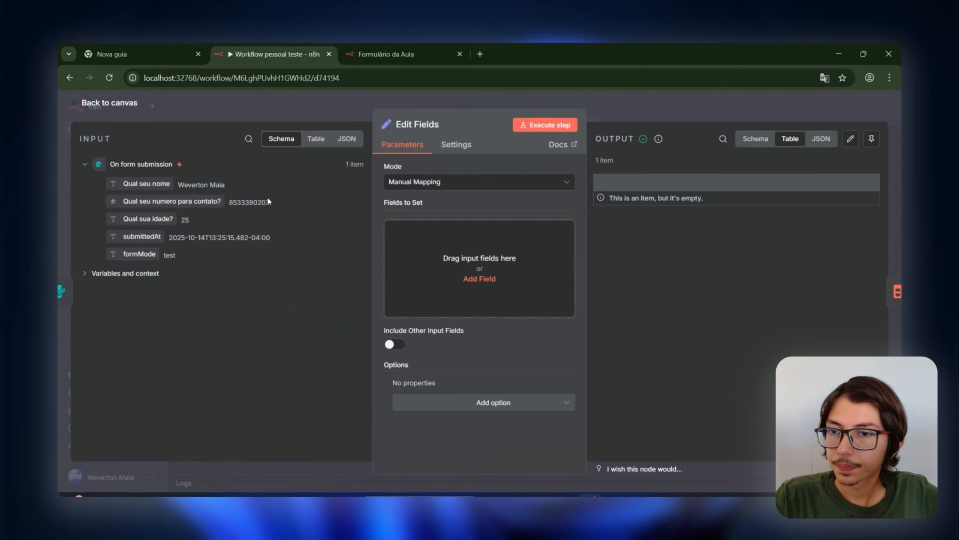
{"action": "left_click_drag", "start_coordinate": [141, 194], "coordinate": [400, 261]}
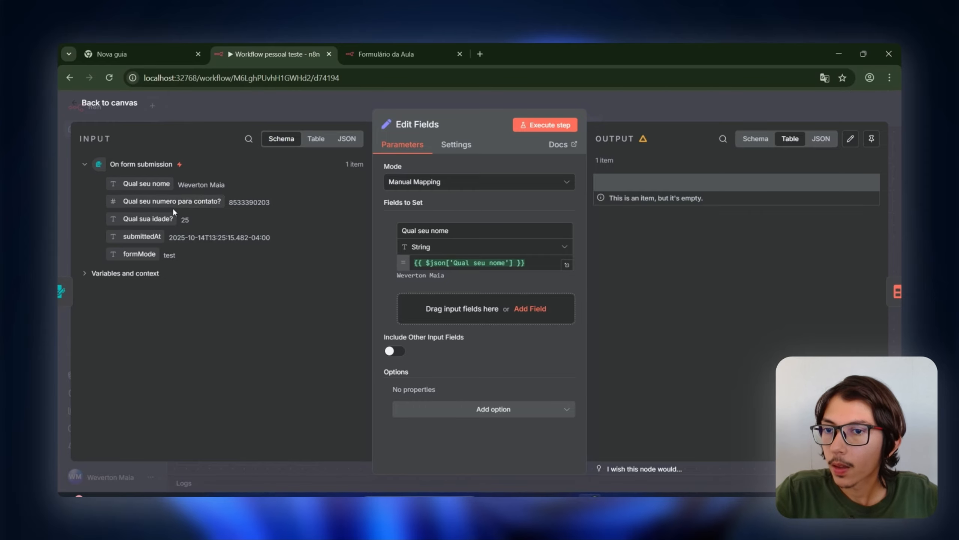
{"action": "left_click_drag", "start_coordinate": [175, 200], "coordinate": [455, 325]}
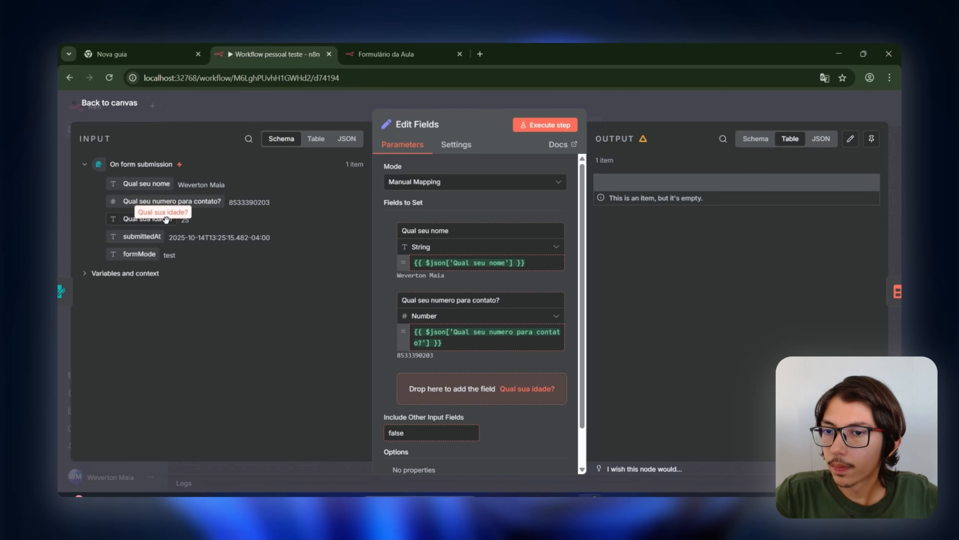
{"action": "left_click_drag", "start_coordinate": [161, 224], "coordinate": [476, 392]}
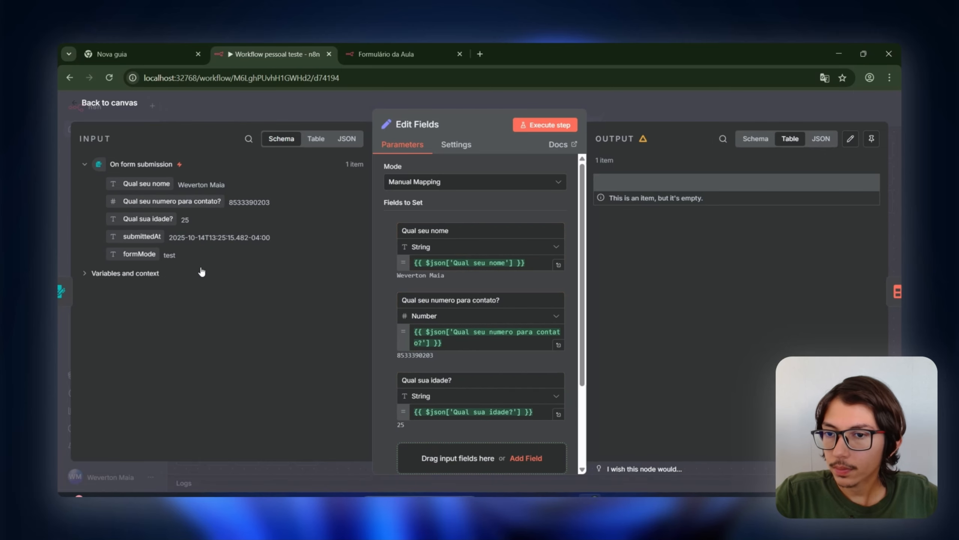
{"action": "scroll", "coordinate": [437, 347], "scroll_direction": "down", "scroll_amount": 4}
{"action": "left_click_drag", "start_coordinate": [142, 236], "coordinate": [481, 347]}
{"action": "scroll", "coordinate": [472, 245], "scroll_direction": "up", "scroll_amount": 3}
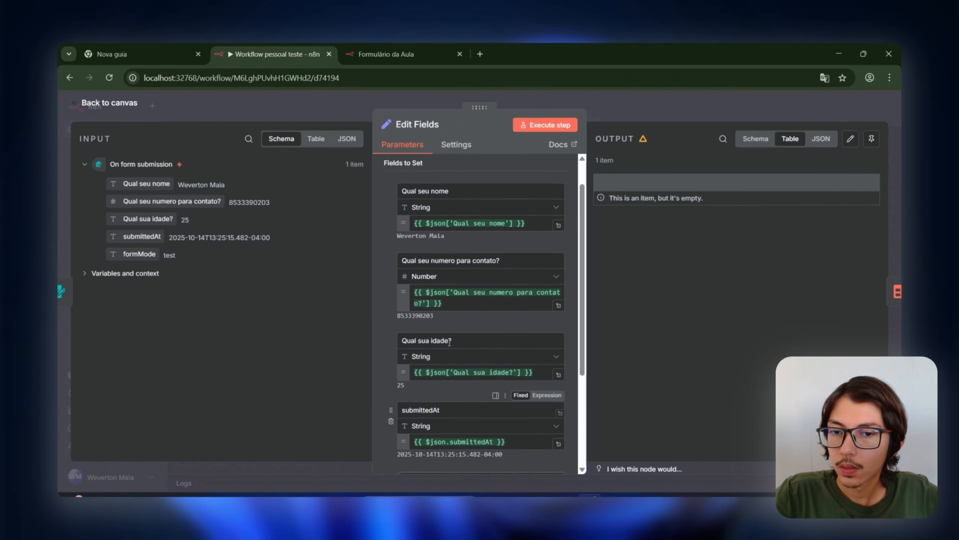
{"action": "left_click", "coordinate": [451, 228]}
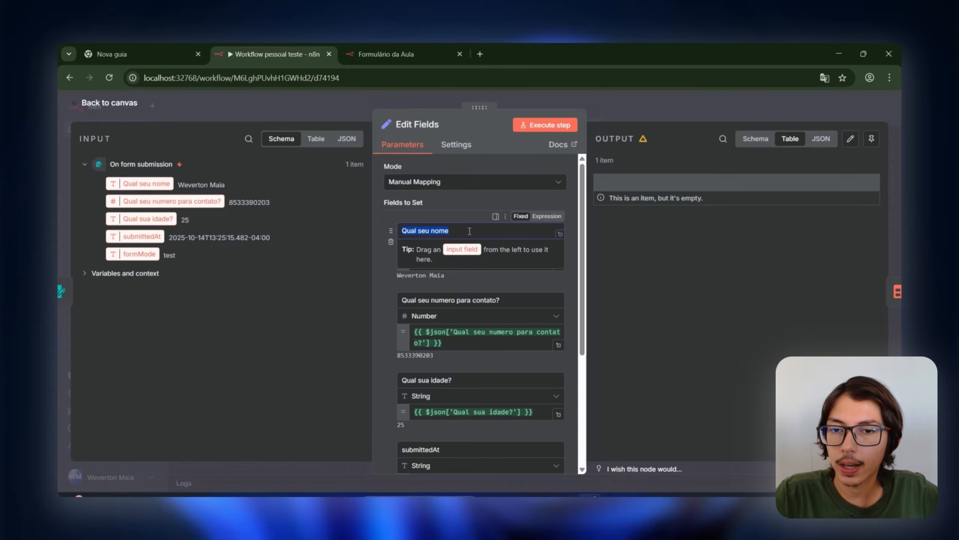
{"action": "left_click", "coordinate": [427, 211]}
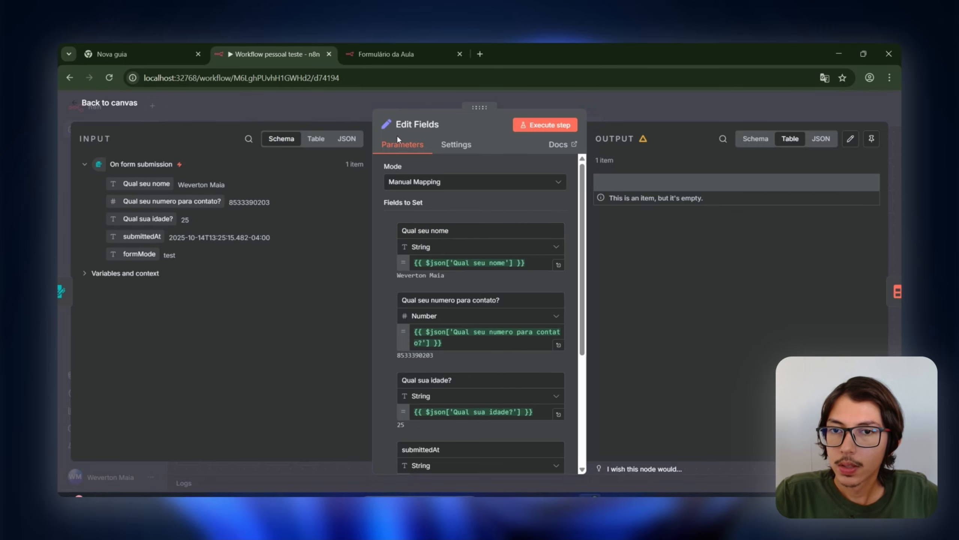
{"action": "left_click", "coordinate": [349, 102]}
{"action": "double_click", "coordinate": [464, 301]}
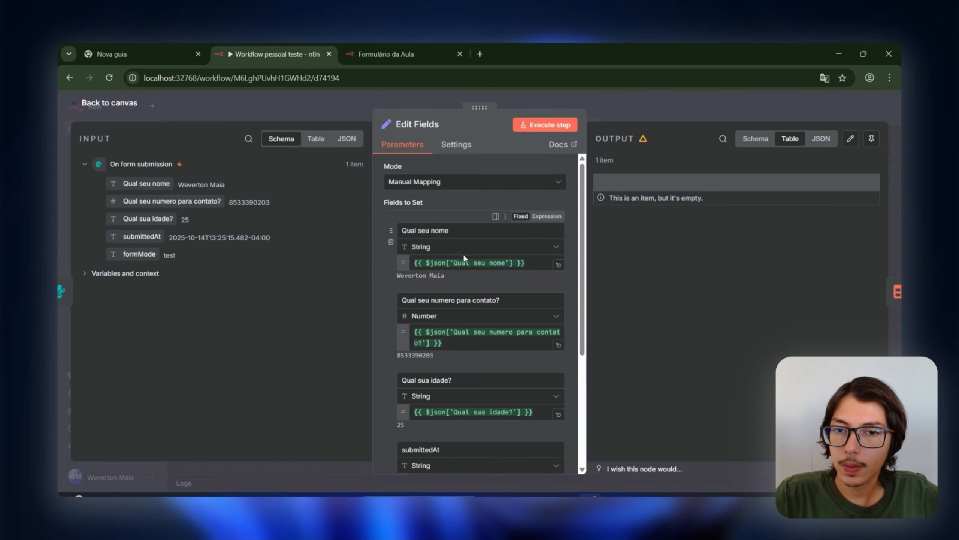
{"action": "left_click", "coordinate": [391, 243]}
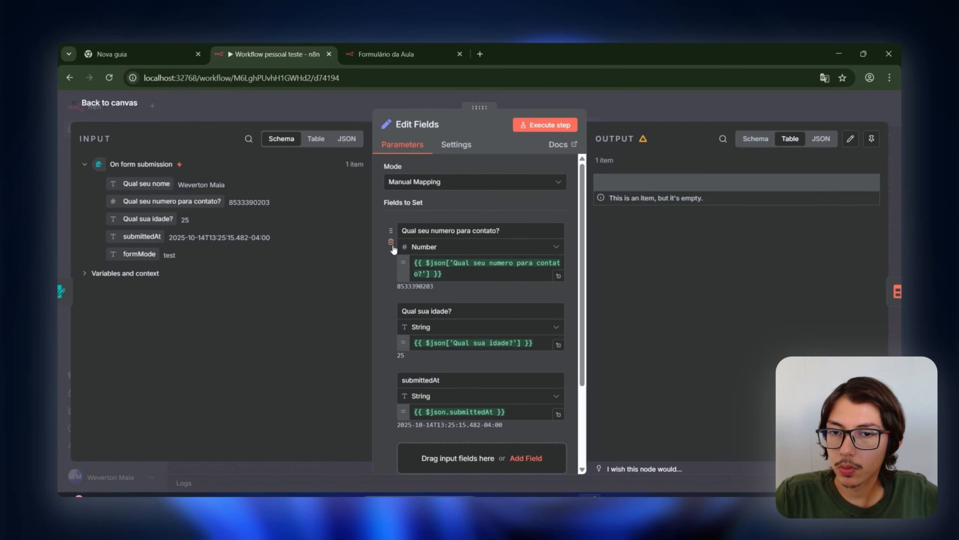
{"action": "left_click", "coordinate": [391, 244]}
{"action": "left_click", "coordinate": [392, 243]}
{"action": "left_click", "coordinate": [391, 243]}
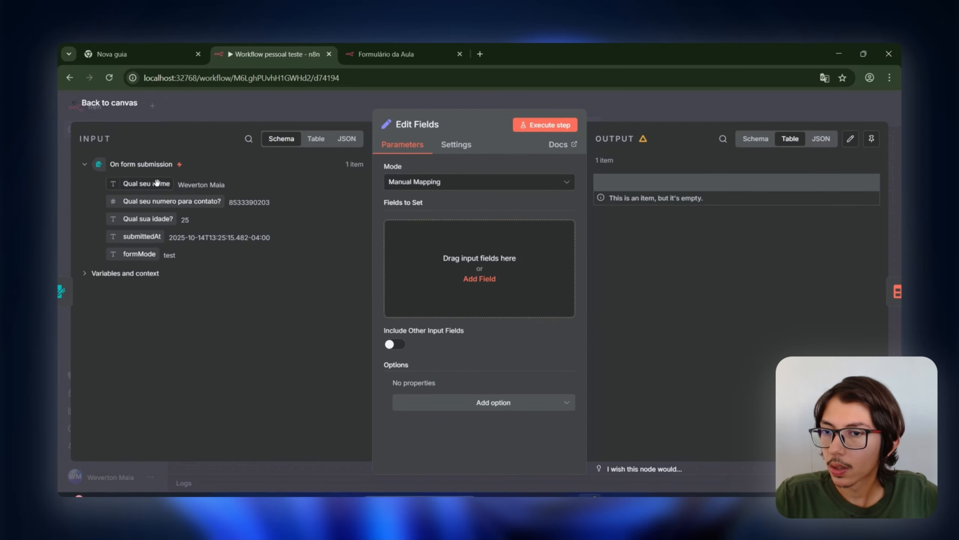
{"action": "left_click_drag", "start_coordinate": [166, 184], "coordinate": [415, 256]}
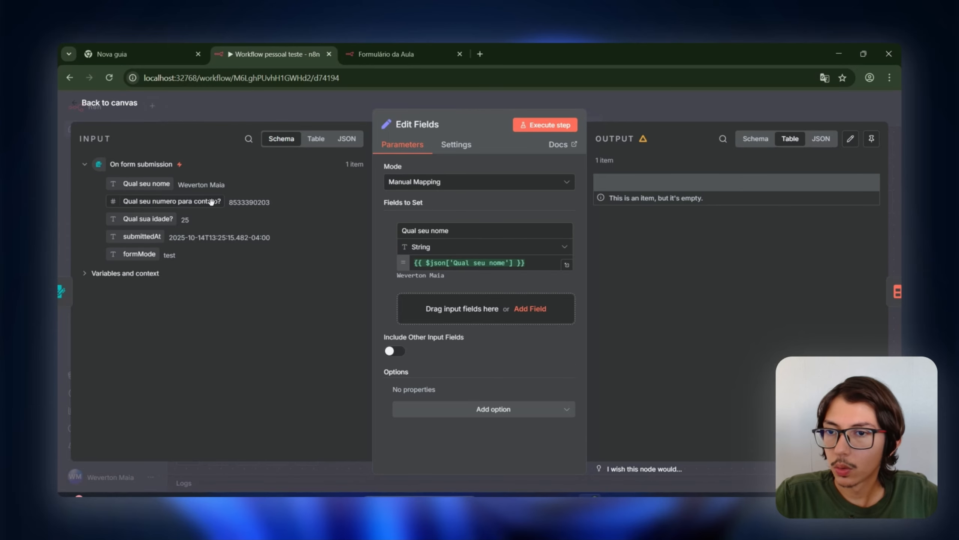
{"action": "left_click_drag", "start_coordinate": [182, 201], "coordinate": [478, 318]}
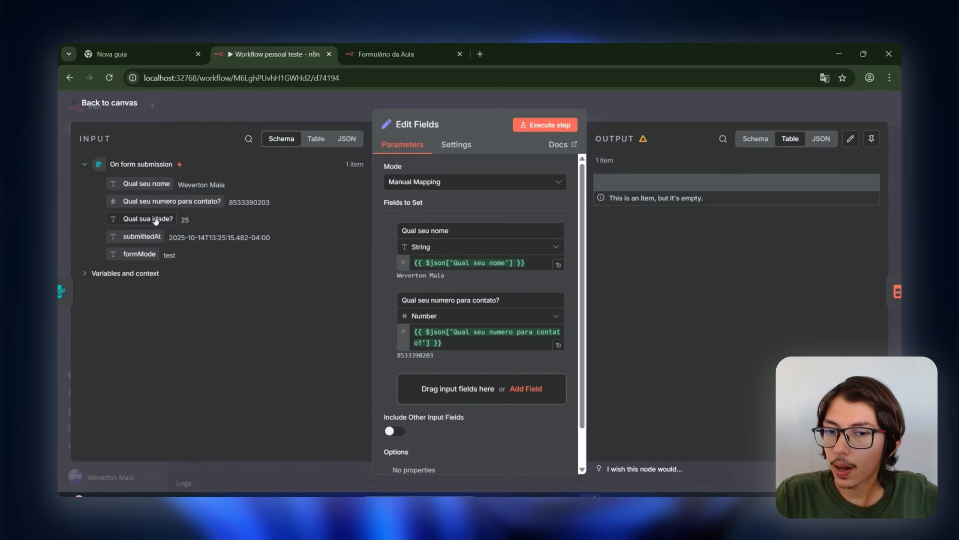
{"action": "left_click_drag", "start_coordinate": [156, 220], "coordinate": [421, 390]}
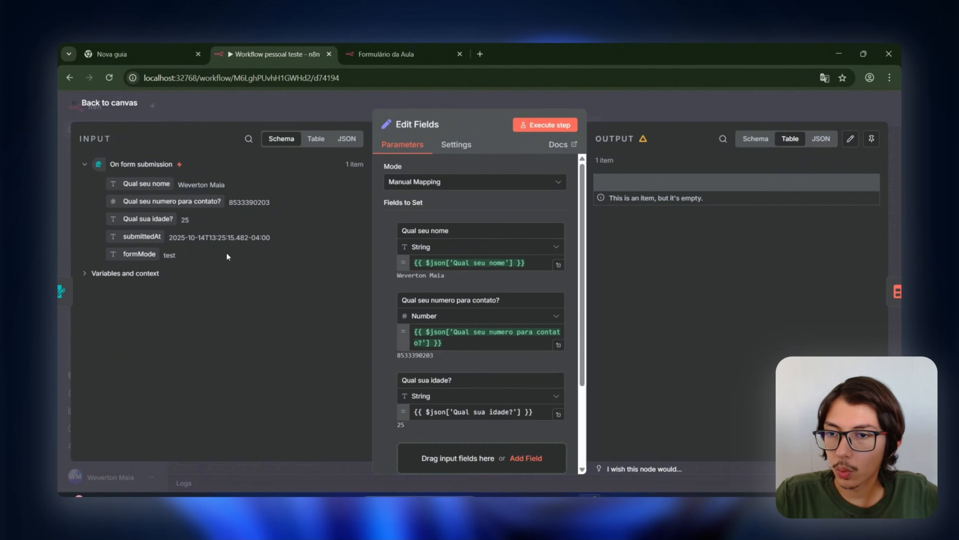
{"action": "left_click_drag", "start_coordinate": [142, 236], "coordinate": [454, 462]}
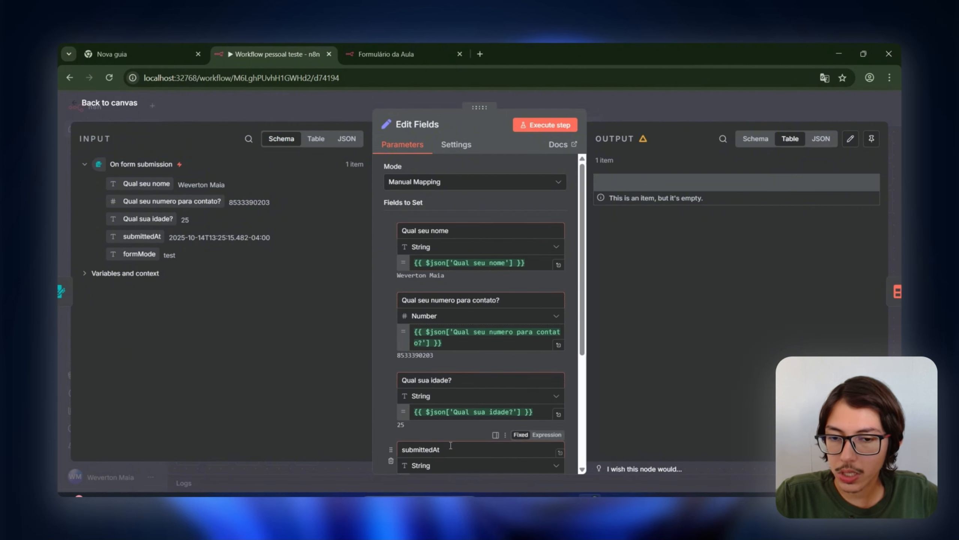
{"action": "scroll", "coordinate": [433, 414], "scroll_direction": "down", "scroll_amount": 4}
{"action": "scroll", "coordinate": [433, 415], "scroll_direction": "up", "scroll_amount": 4}
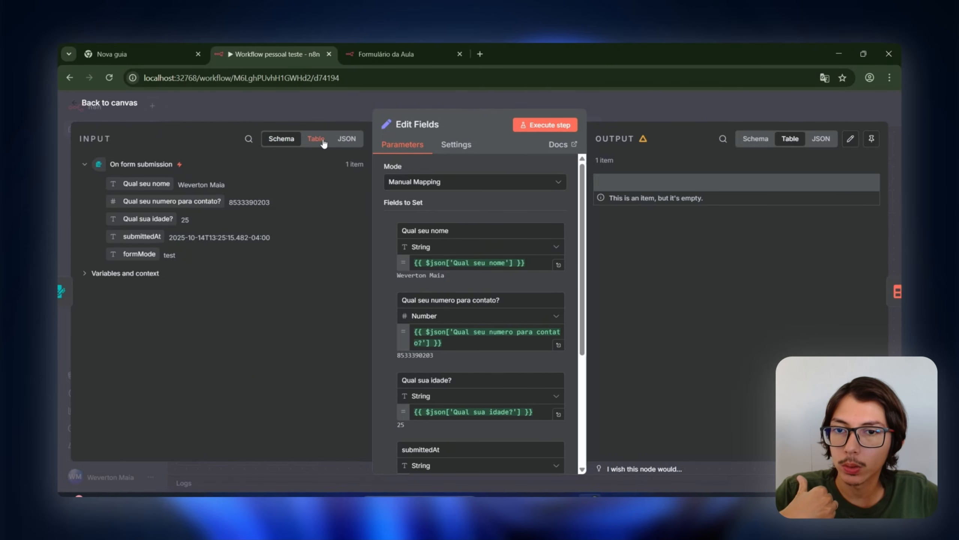
Step: Return to the canvas and reopen the Edit Fields node settings
{"action": "left_click", "coordinate": [608, 102]}
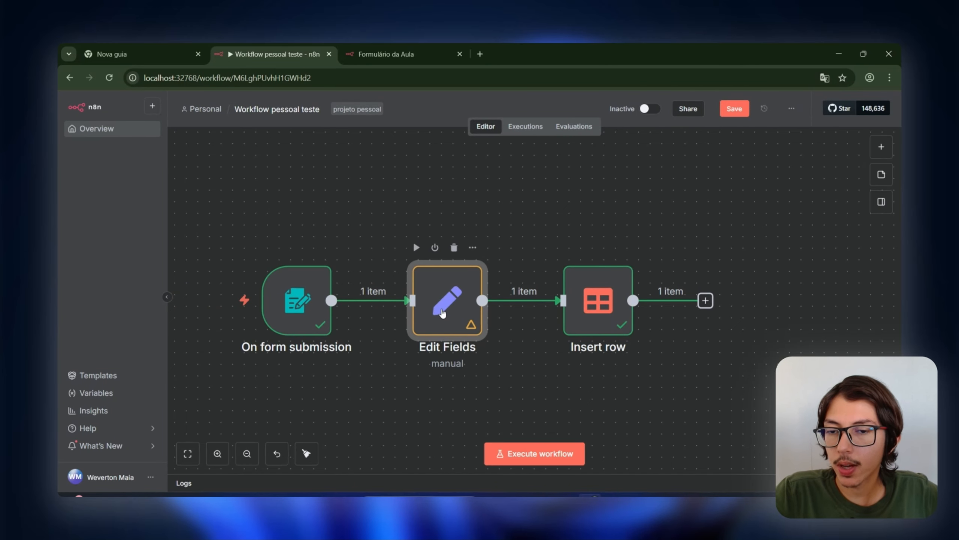
{"action": "double_click", "coordinate": [454, 288]}
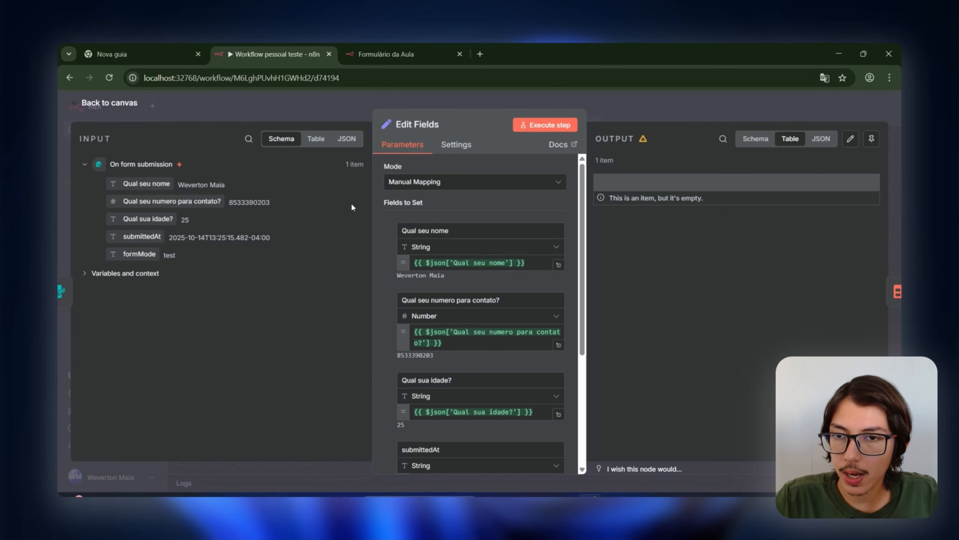
{"action": "scroll", "coordinate": [464, 252], "scroll_direction": "down", "scroll_amount": 5}
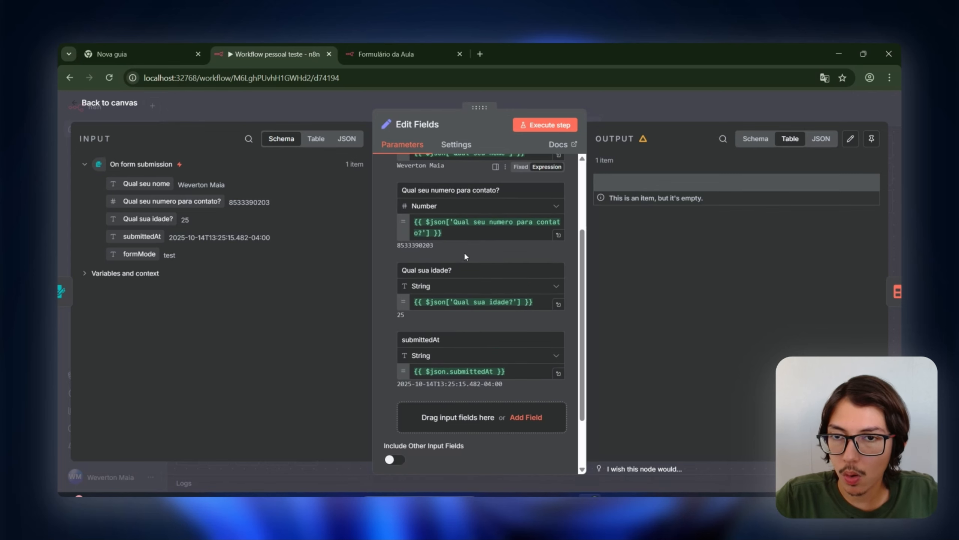
{"action": "scroll", "coordinate": [471, 256], "scroll_direction": "up", "scroll_amount": 5}
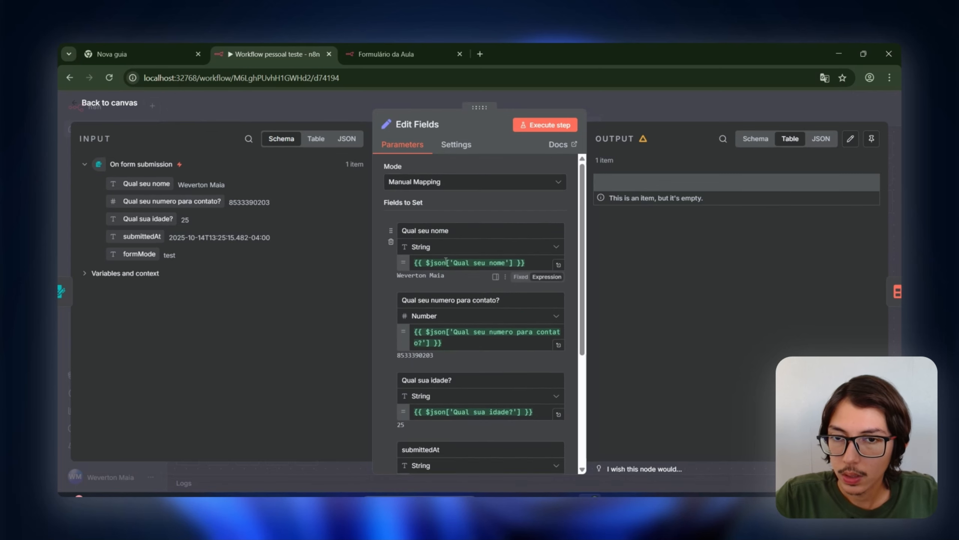
{"action": "left_click", "coordinate": [316, 138]}
{"action": "left_click", "coordinate": [286, 138]}
{"action": "left_click", "coordinate": [340, 139]}
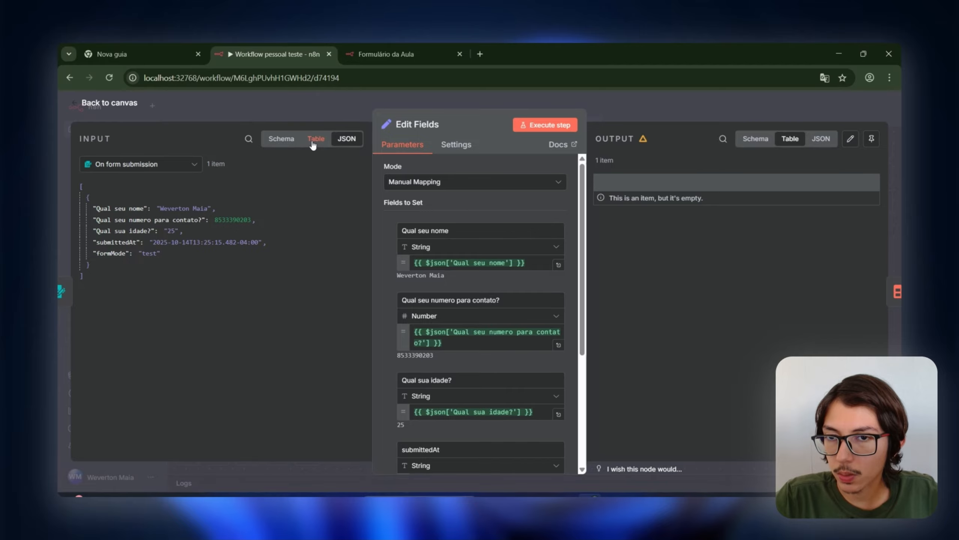
{"action": "left_click", "coordinate": [313, 143]}
{"action": "left_click", "coordinate": [286, 141]}
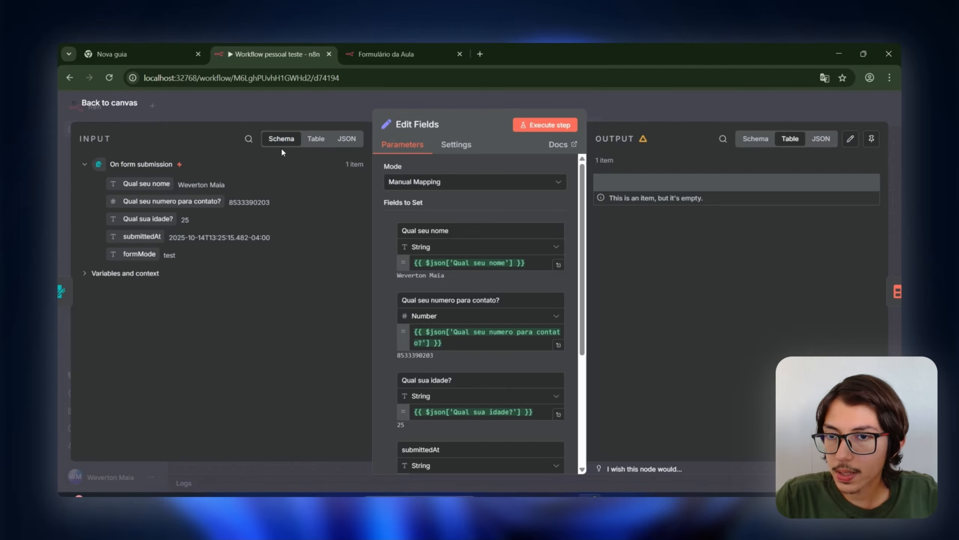
{"action": "left_click", "coordinate": [316, 138]}
{"action": "left_click", "coordinate": [291, 143]}
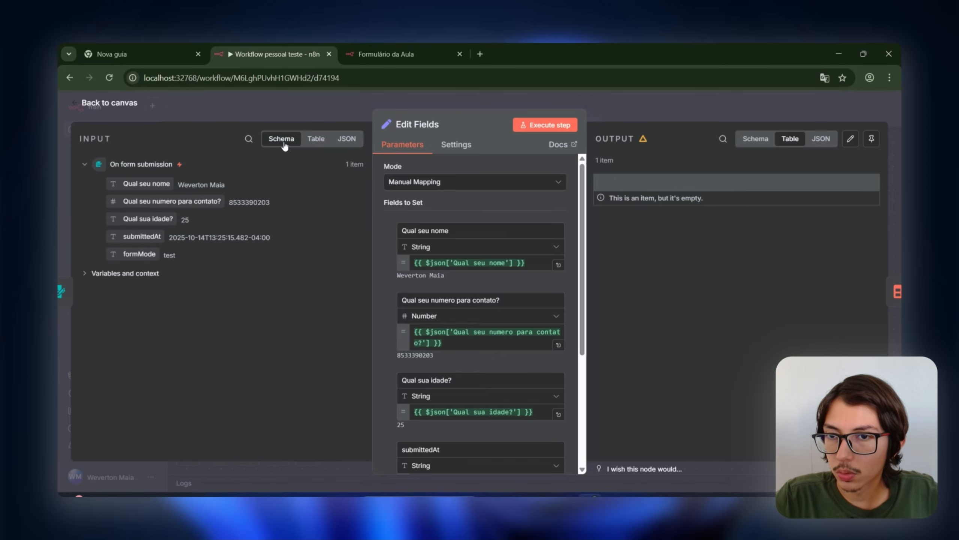
{"action": "left_click", "coordinate": [319, 146]}
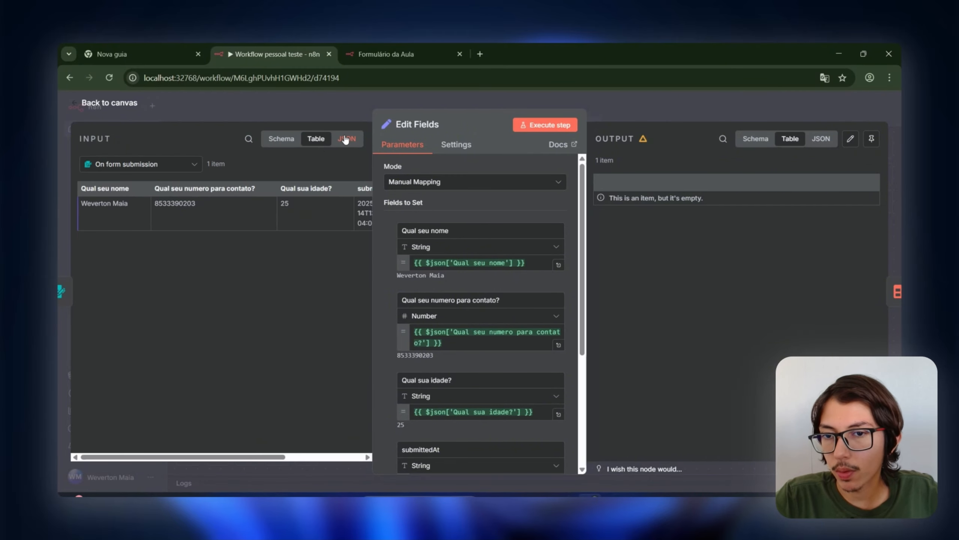
{"action": "left_click", "coordinate": [345, 141]}
{"action": "left_click", "coordinate": [319, 145]}
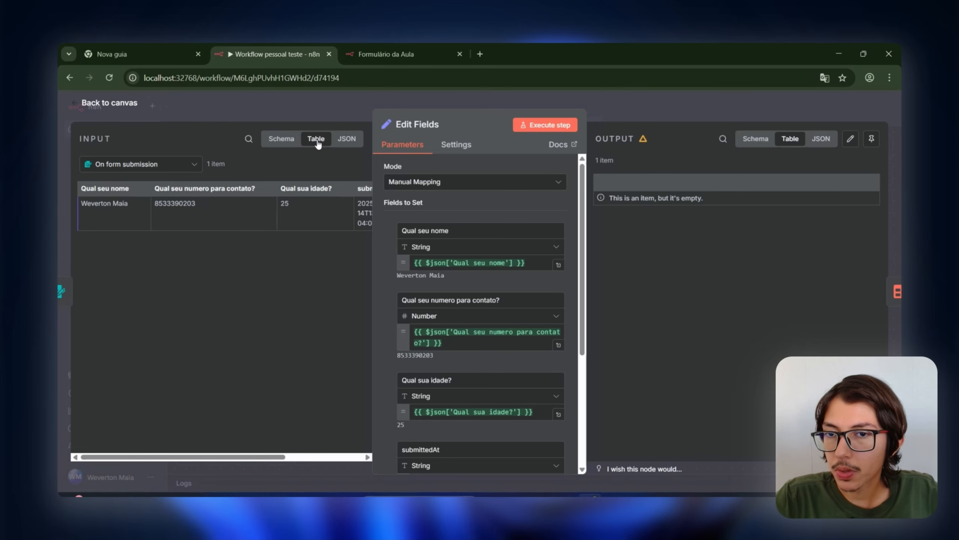
{"action": "left_click", "coordinate": [347, 148]}
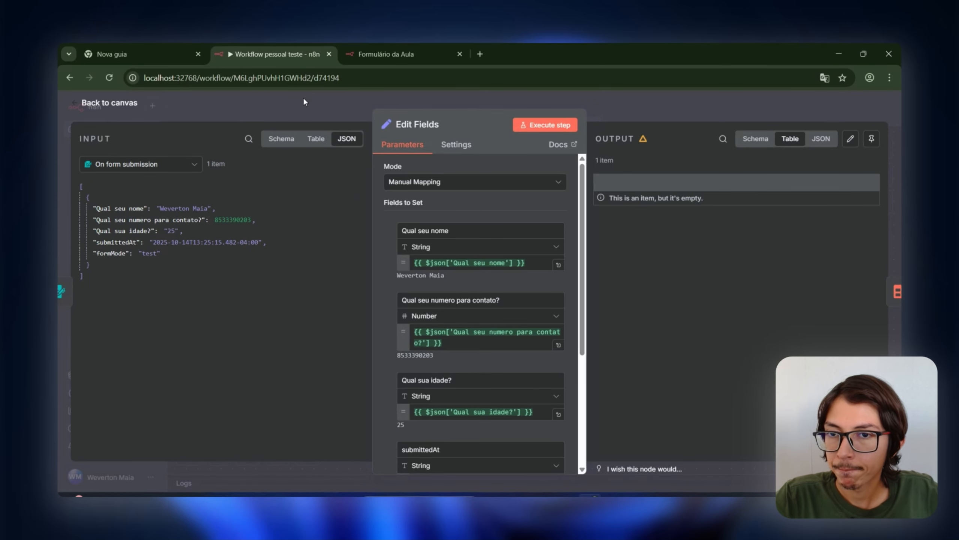
{"action": "left_click", "coordinate": [278, 146]}
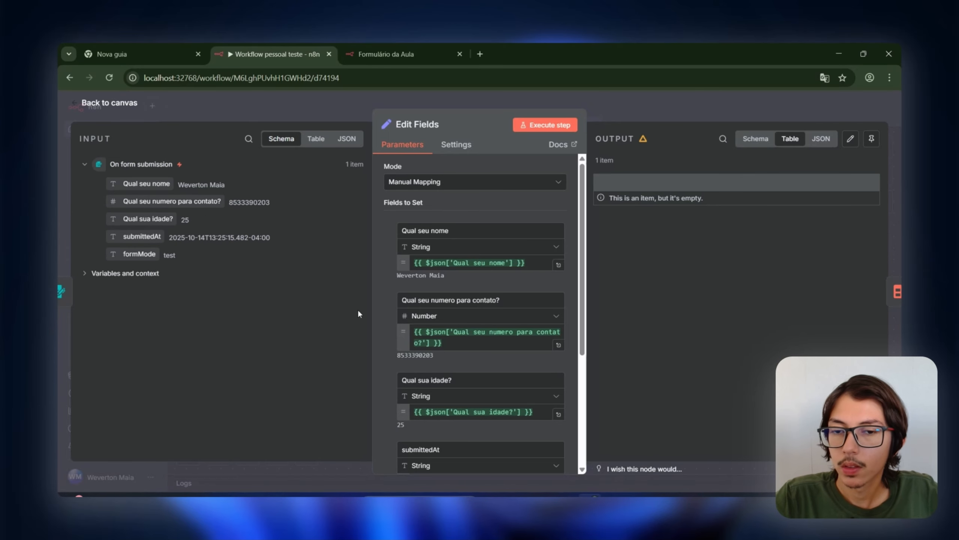
{"action": "scroll", "coordinate": [428, 271], "scroll_direction": "down", "scroll_amount": 5}
Step: Drag the Edit Fields parameter panel's edges outward to widen the field mappings area
{"action": "scroll", "coordinate": [429, 272], "scroll_direction": "up", "scroll_amount": 5}
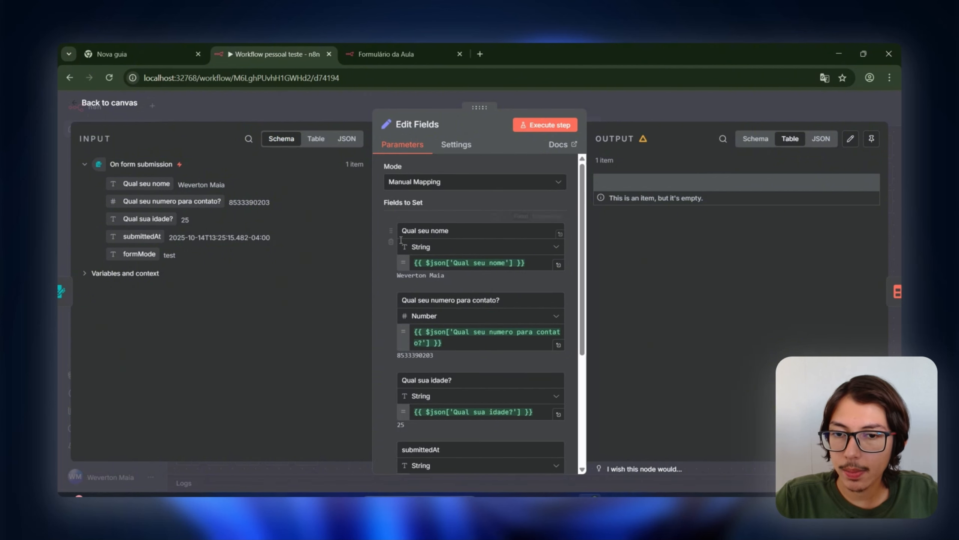
{"action": "scroll", "coordinate": [389, 452], "scroll_direction": "down", "scroll_amount": 4}
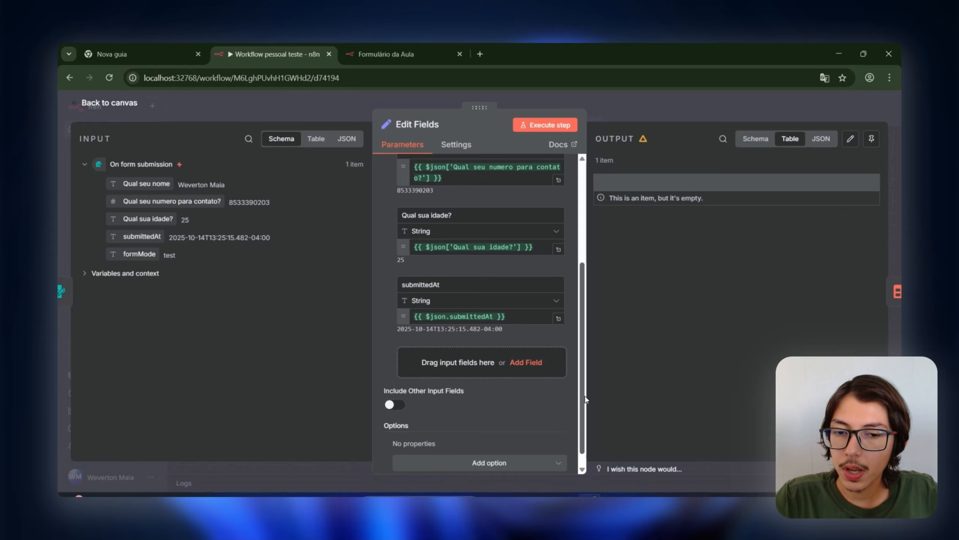
{"action": "left_click_drag", "start_coordinate": [373, 176], "coordinate": [357, 178]}
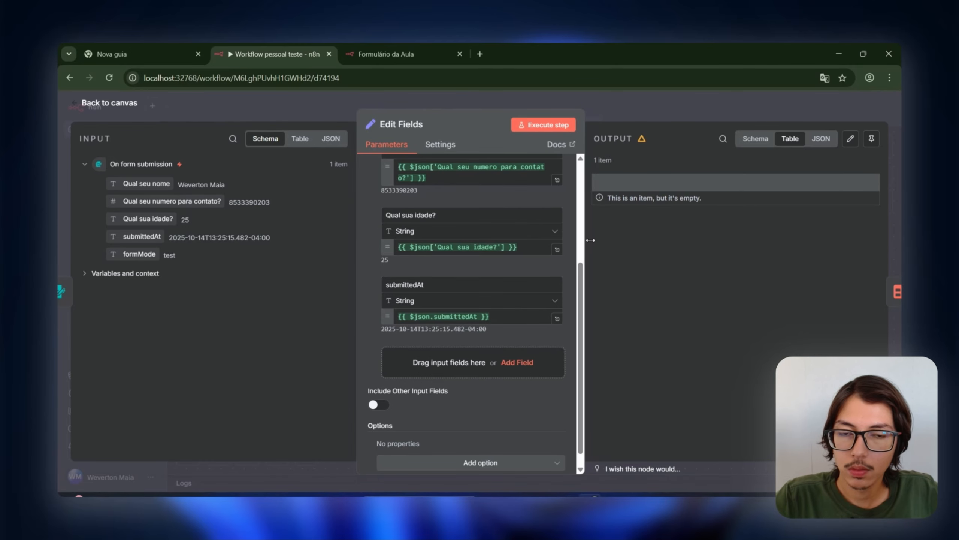
{"action": "left_click_drag", "start_coordinate": [586, 237], "coordinate": [607, 245]}
{"action": "scroll", "coordinate": [456, 243], "scroll_direction": "up", "scroll_amount": 5}
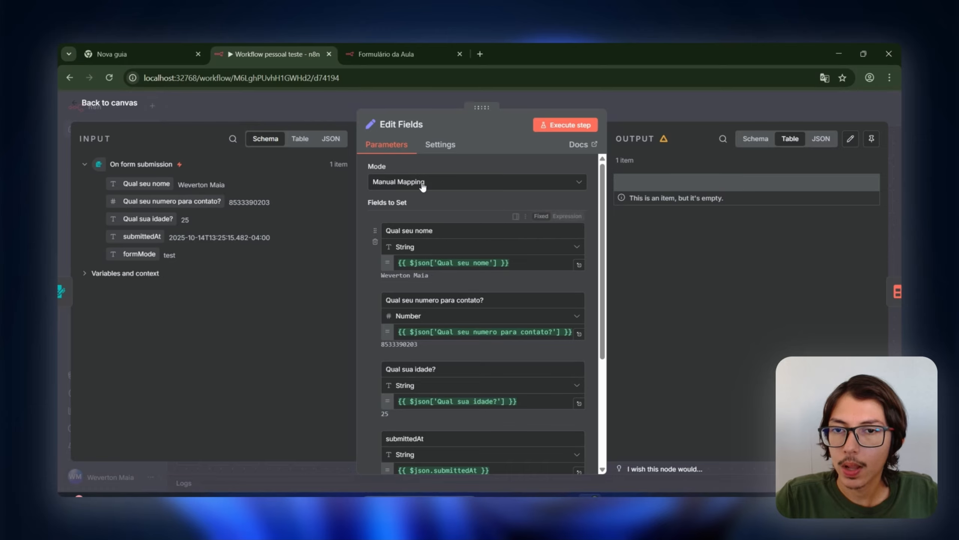
Step: Rename the Edit Fields node to 'tratamento de dados'
{"action": "left_click", "coordinate": [395, 125]}
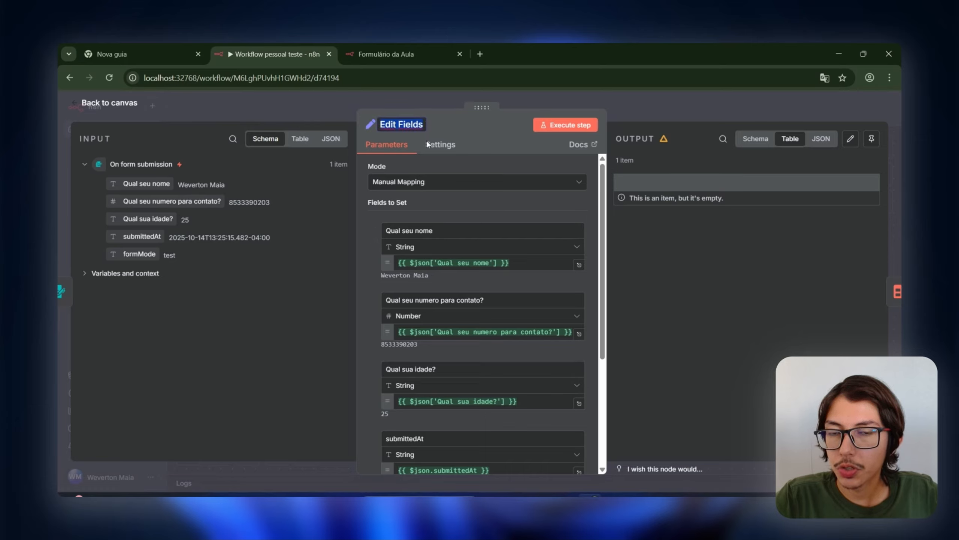
{"action": "left_click", "coordinate": [436, 122]}
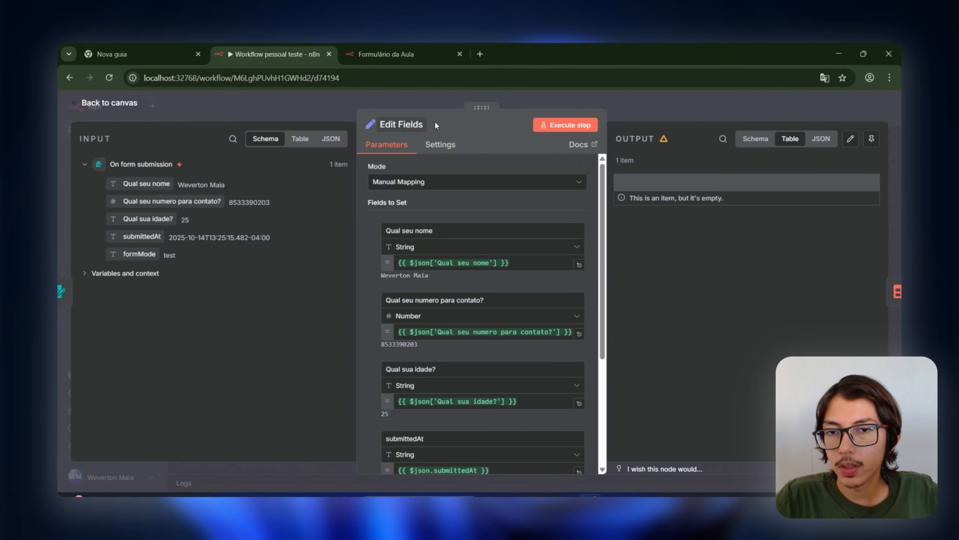
{"action": "left_click", "coordinate": [413, 129]}
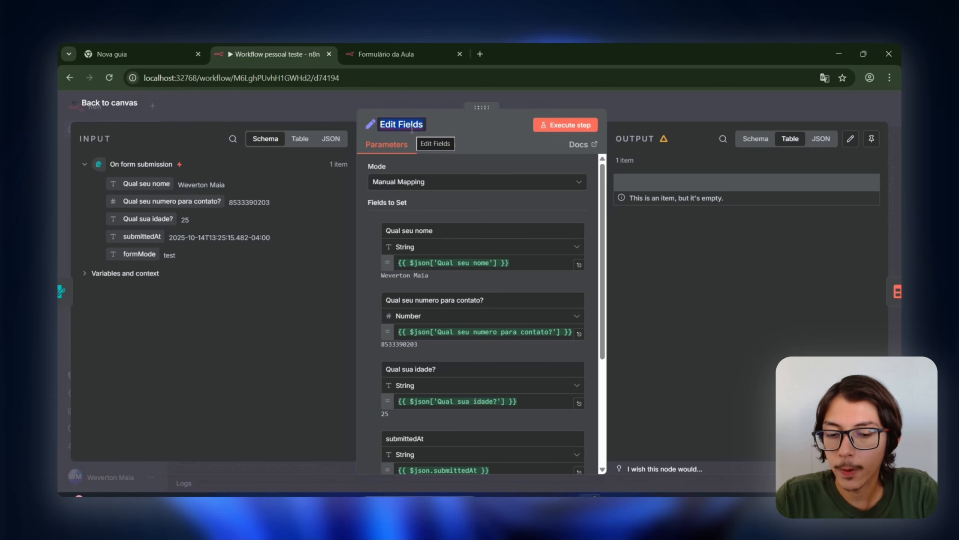
{"action": "type", "text": "tratamento"}
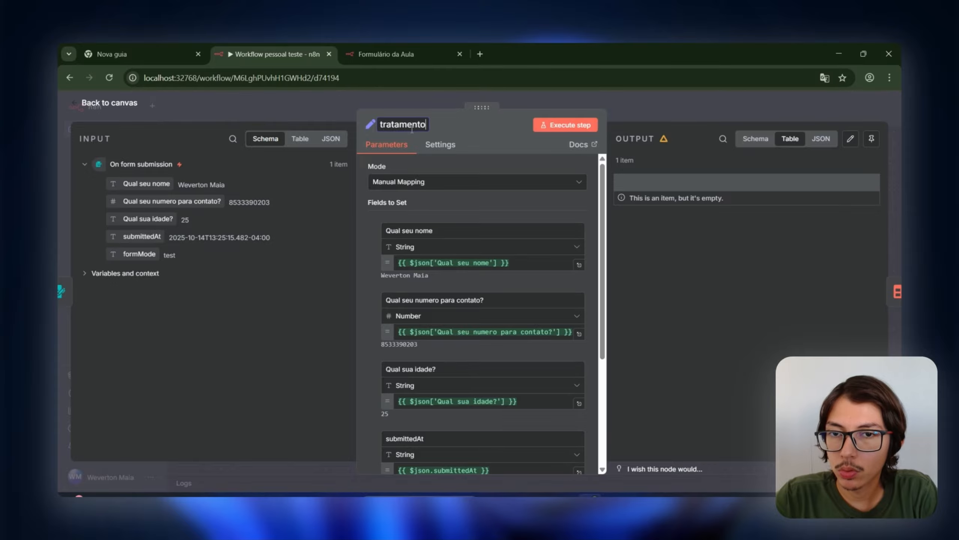
{"action": "type", "text": " de dados"}
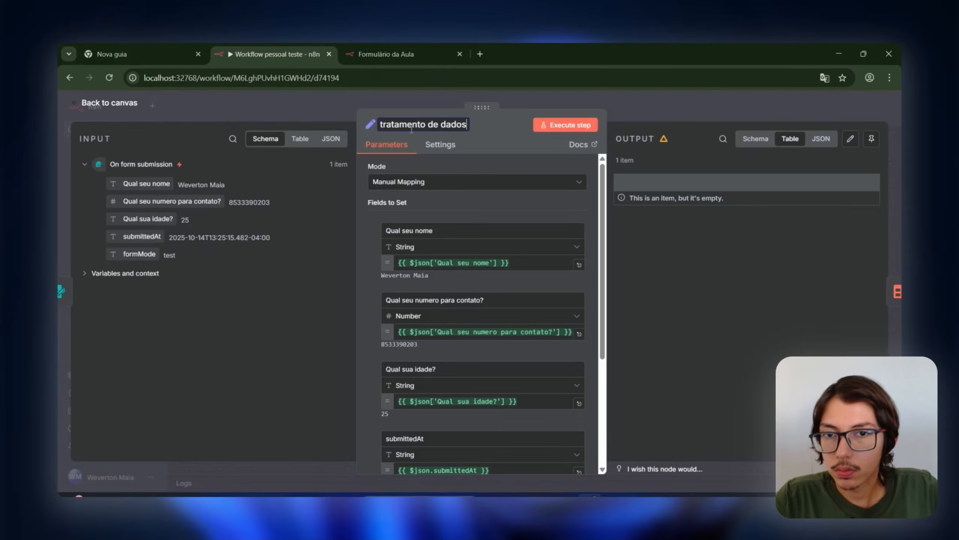
{"action": "left_click", "coordinate": [458, 165]}
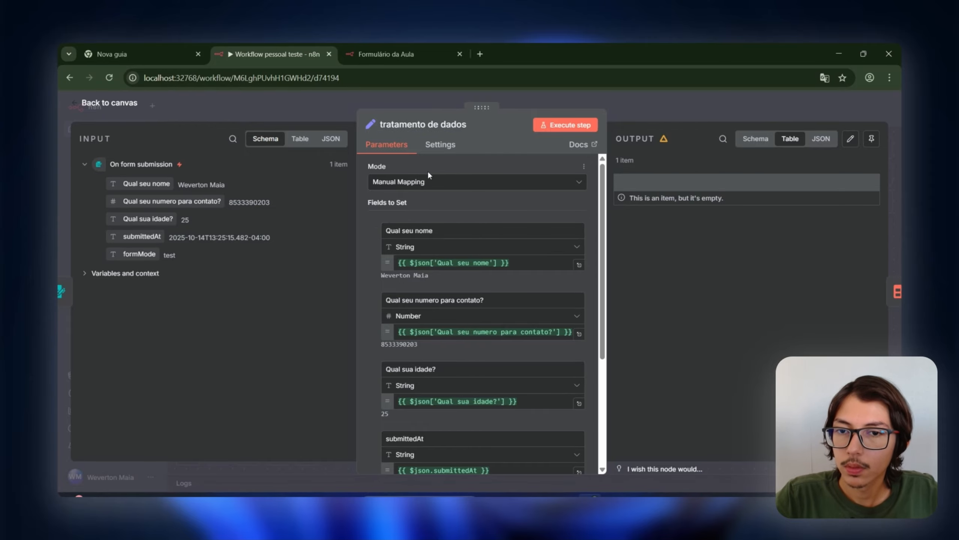
{"action": "scroll", "coordinate": [439, 189], "scroll_direction": "down", "scroll_amount": 2}
{"action": "scroll", "coordinate": [439, 188], "scroll_direction": "up", "scroll_amount": 2}
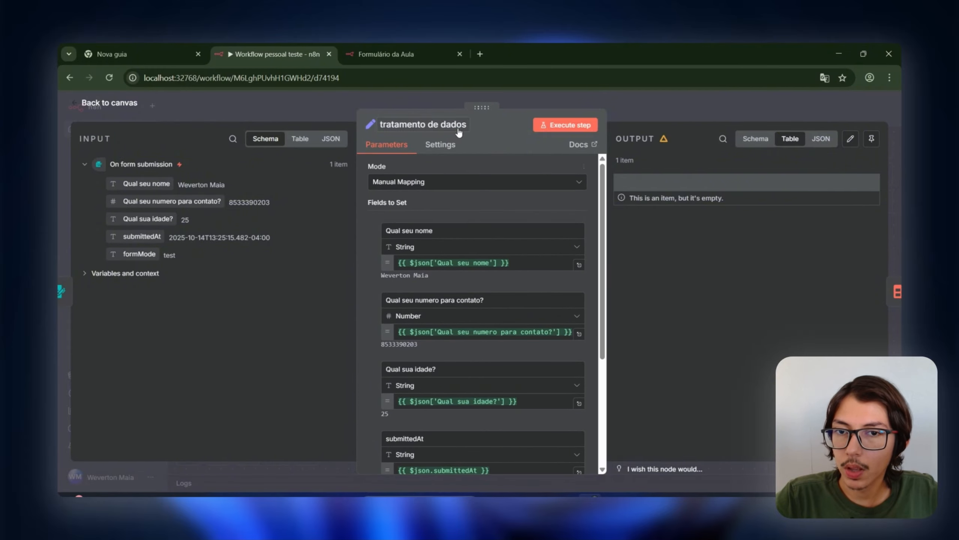
Step: Rename the name, contact number and age fields to nome, numero and idade
{"action": "triple_click", "coordinate": [419, 231]}
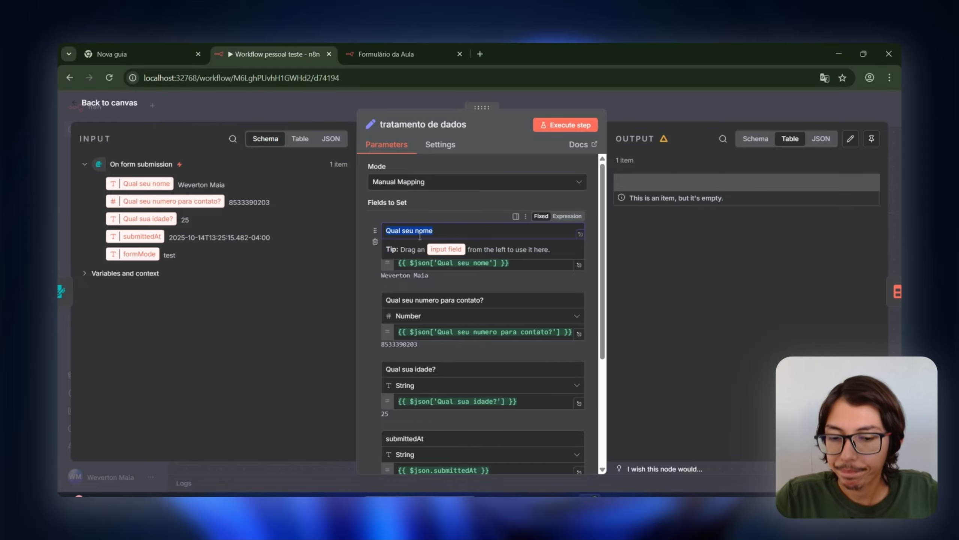
{"action": "type", "text": "c"}
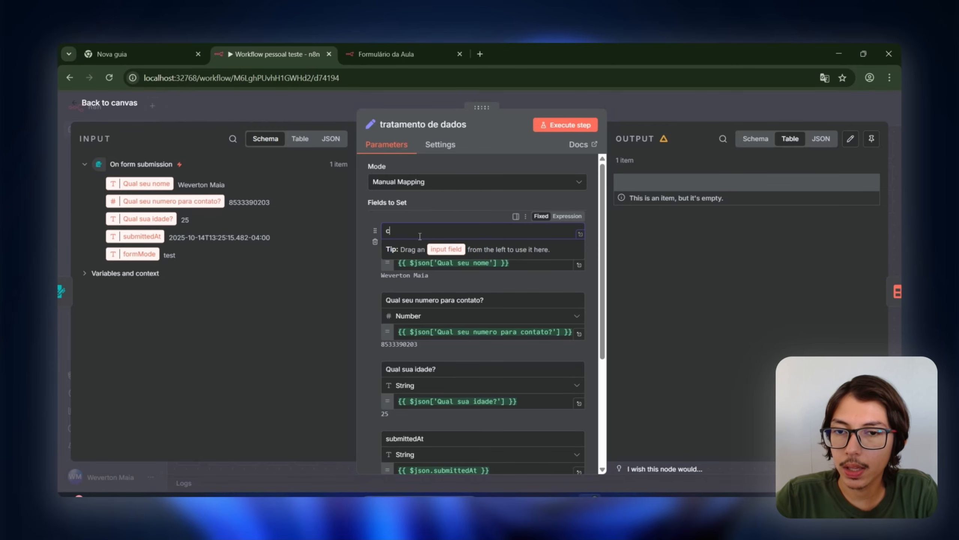
{"action": "type", "text": "ampo_de_nome"}
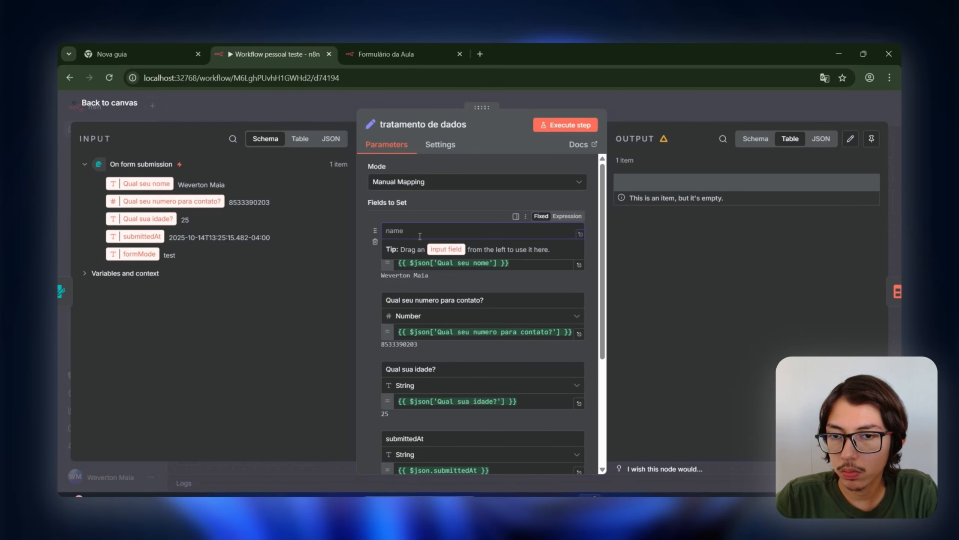
{"action": "type", "text": "nome"}
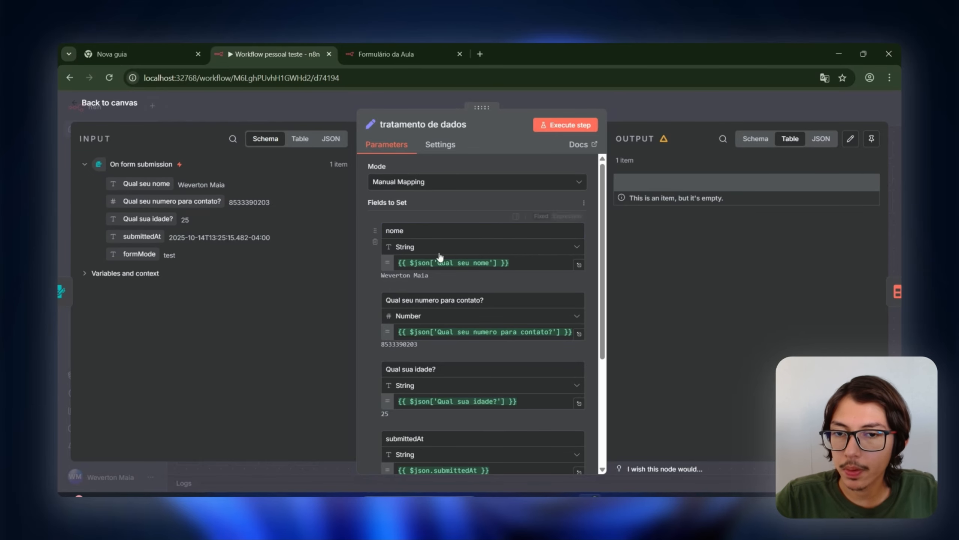
{"action": "double_click", "coordinate": [449, 300]}
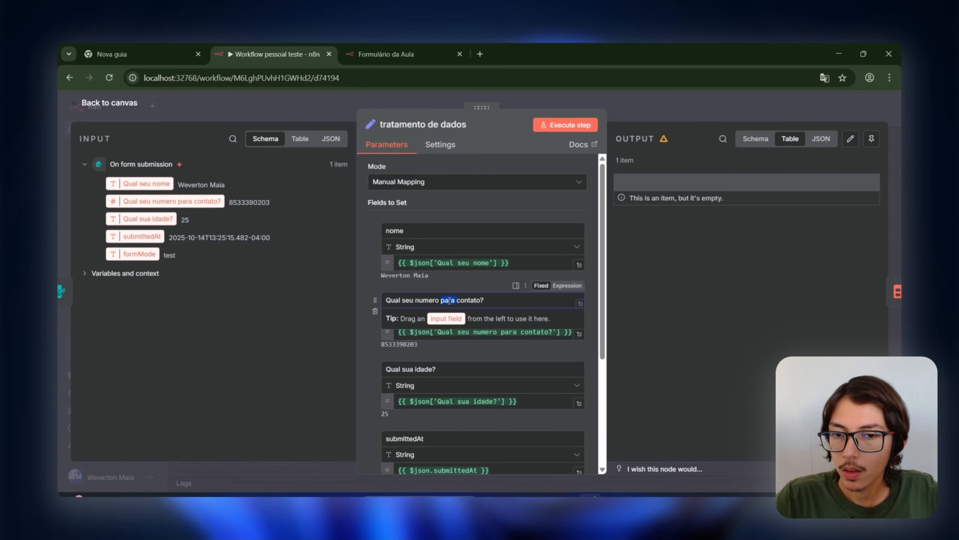
{"action": "key", "text": "ctrl+a"}
{"action": "type", "text": "num"}
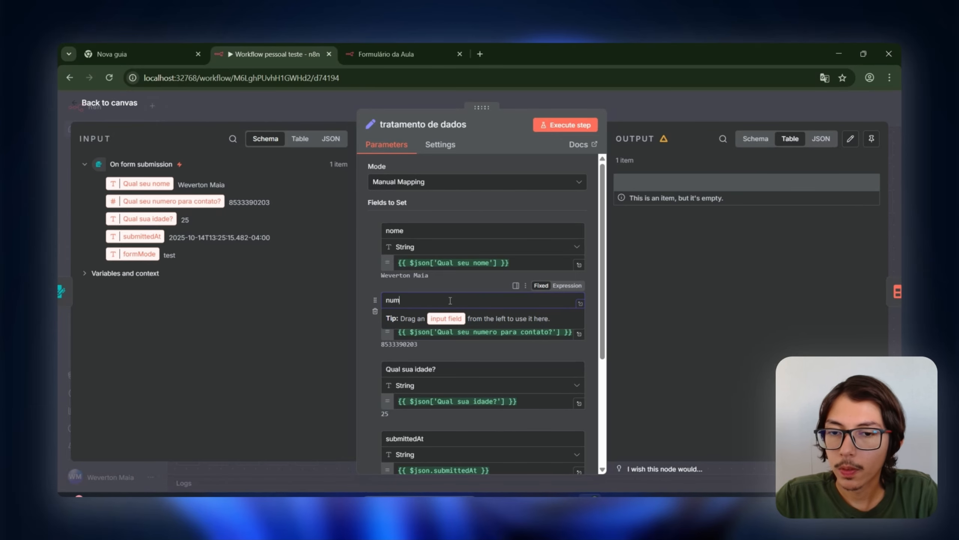
{"action": "type", "text": "ero"}
{"action": "left_click", "coordinate": [459, 288]}
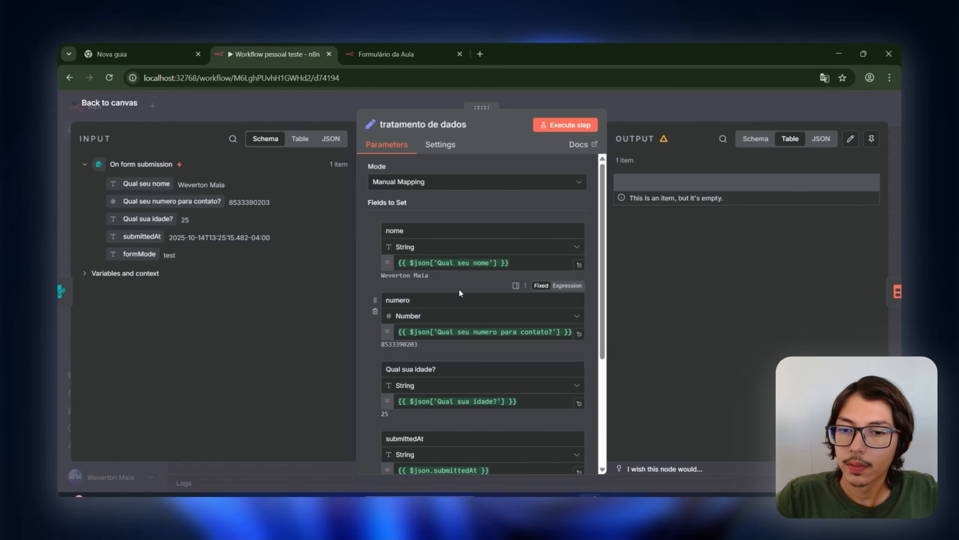
{"action": "scroll", "coordinate": [459, 289], "scroll_direction": "down", "scroll_amount": 1}
{"action": "triple_click", "coordinate": [452, 315]}
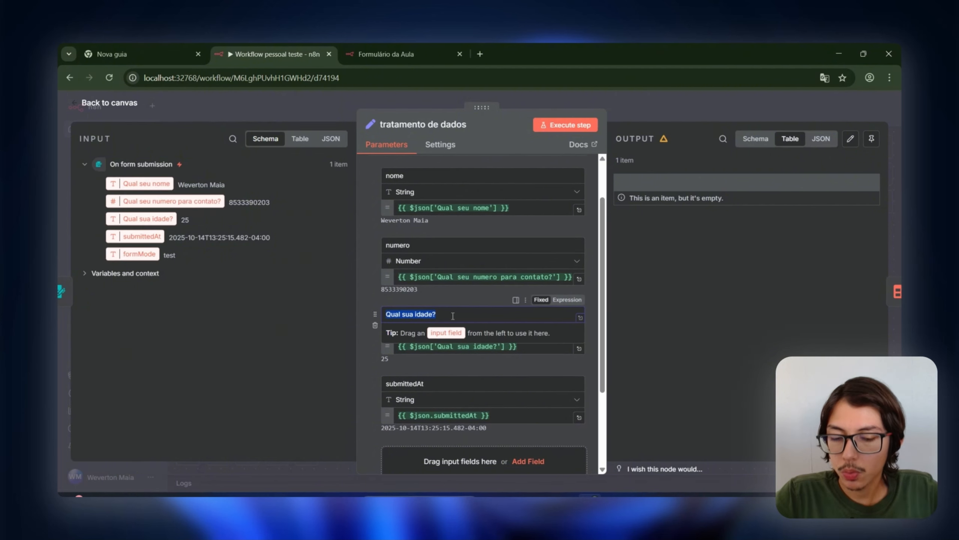
{"action": "type", "text": "idade"}
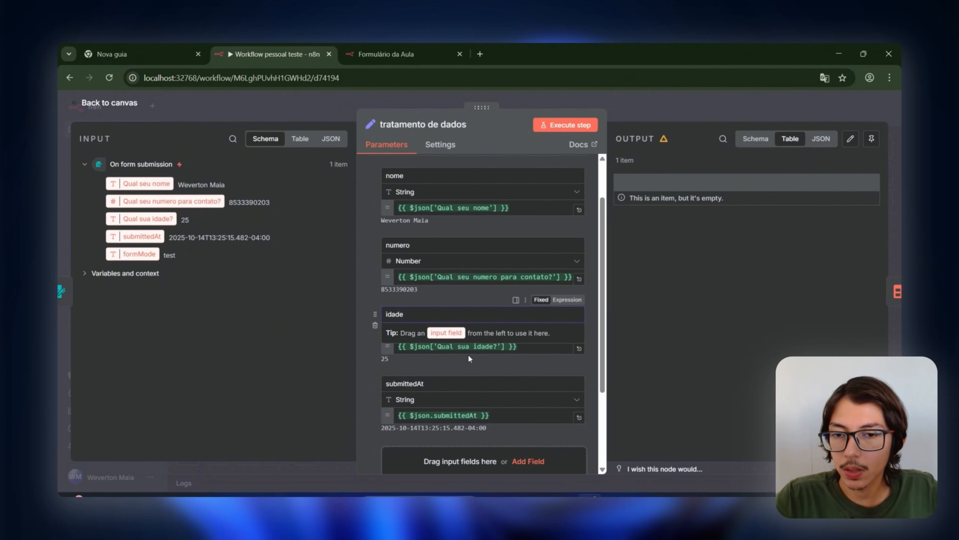
{"action": "left_click", "coordinate": [430, 301]}
Step: Rename the submittedAt field to enviado_em
{"action": "scroll", "coordinate": [436, 290], "scroll_direction": "up", "scroll_amount": 2}
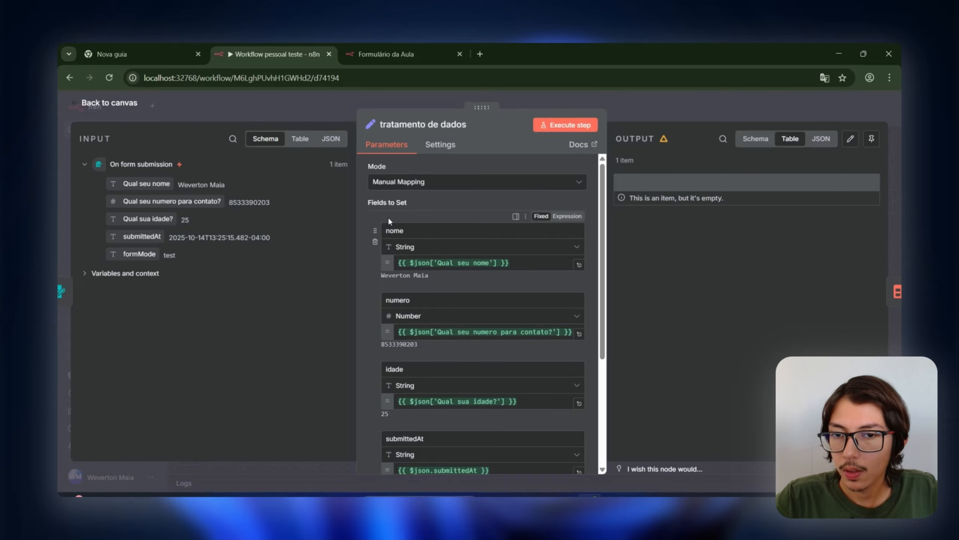
{"action": "scroll", "coordinate": [436, 298], "scroll_direction": "down", "scroll_amount": 2}
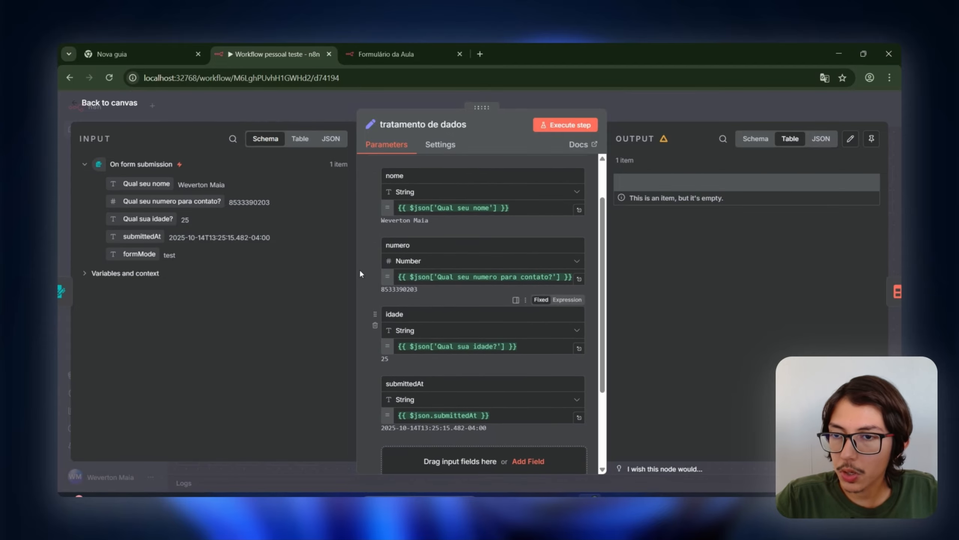
{"action": "scroll", "coordinate": [440, 340], "scroll_direction": "down", "scroll_amount": 4}
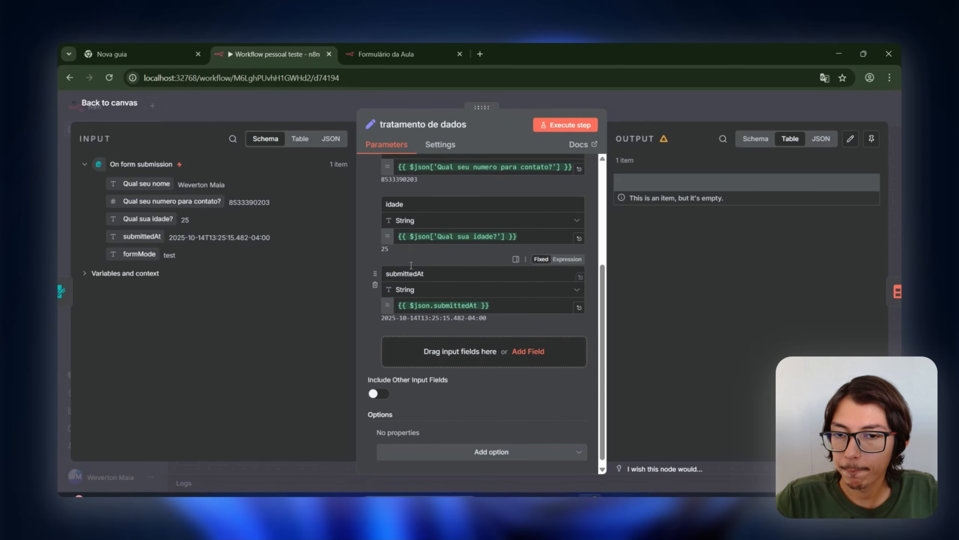
{"action": "left_click", "coordinate": [422, 269]}
{"action": "double_click", "coordinate": [423, 268]}
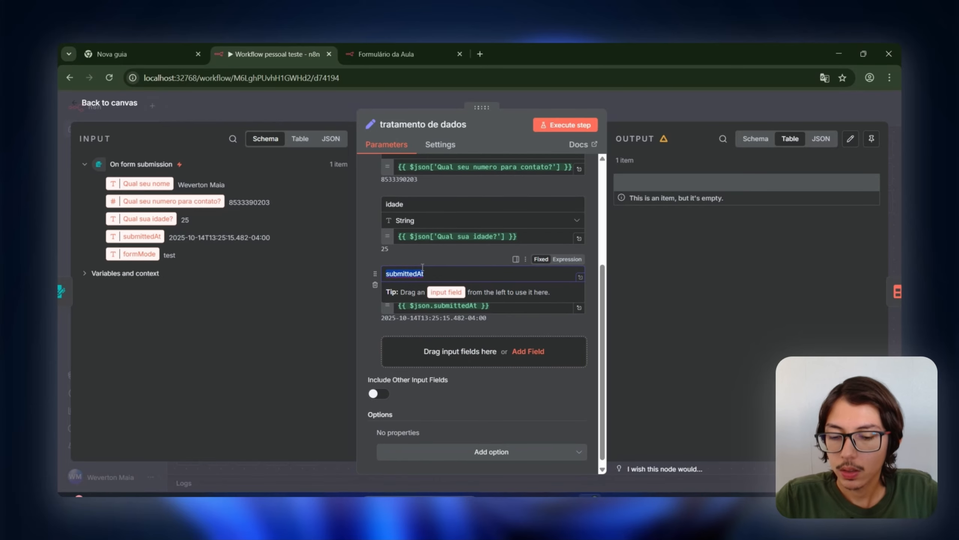
{"action": "type", "text": "enviado_em"}
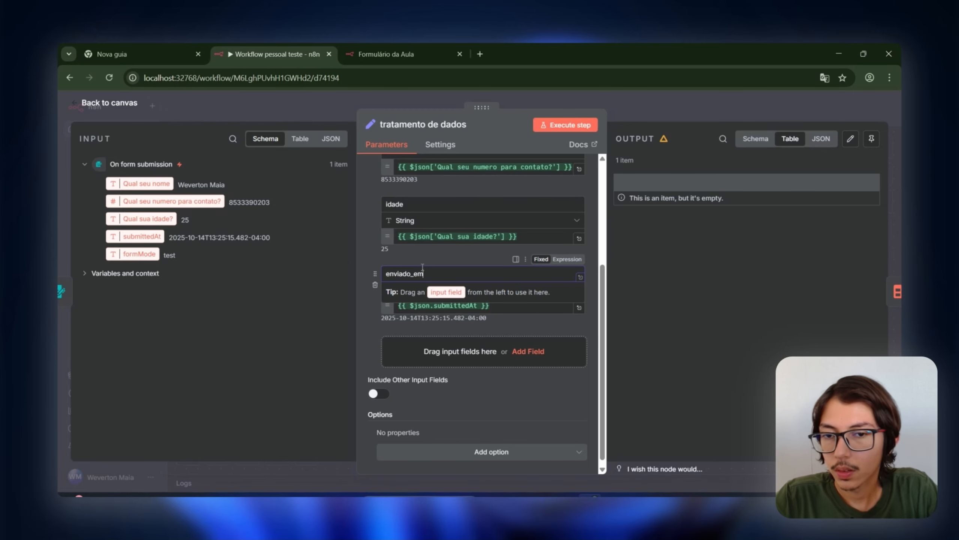
{"action": "left_click", "coordinate": [375, 326]}
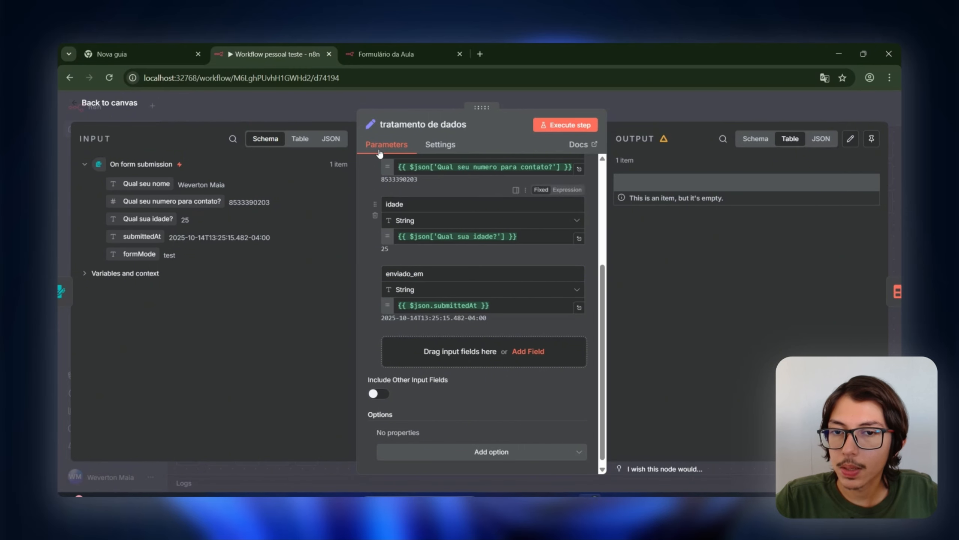
{"action": "scroll", "coordinate": [449, 237], "scroll_direction": "up", "scroll_amount": 5}
{"action": "scroll", "coordinate": [445, 245], "scroll_direction": "down", "scroll_amount": 3}
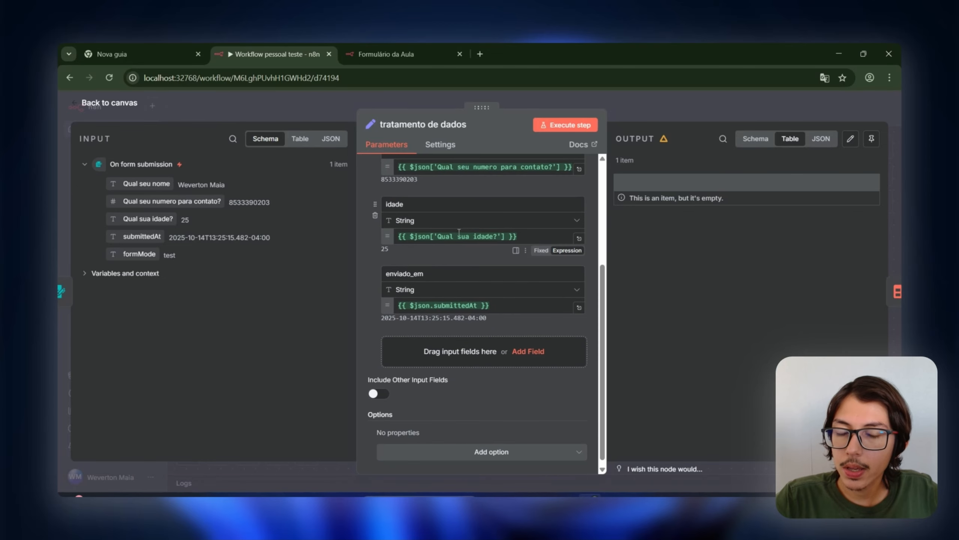
{"action": "scroll", "coordinate": [453, 257], "scroll_direction": "up", "scroll_amount": 5}
{"action": "scroll", "coordinate": [459, 272], "scroll_direction": "down", "scroll_amount": 5}
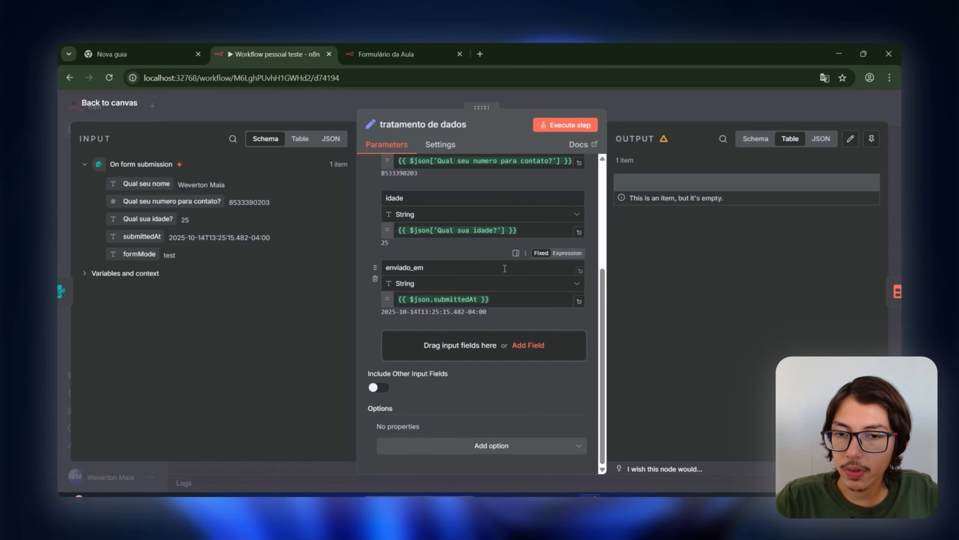
{"action": "scroll", "coordinate": [508, 282], "scroll_direction": "up", "scroll_amount": 3}
{"action": "scroll", "coordinate": [508, 281], "scroll_direction": "up", "scroll_amount": 1}
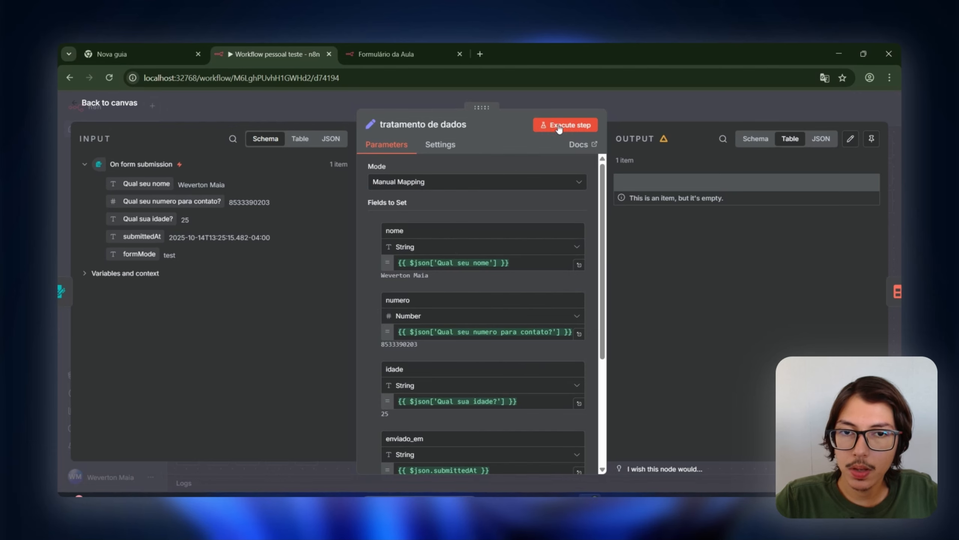
Step: Execute the tratamento de dados step, check its nome, numero, idade, enviado_em output, and return to canvas
{"action": "left_click", "coordinate": [572, 129]}
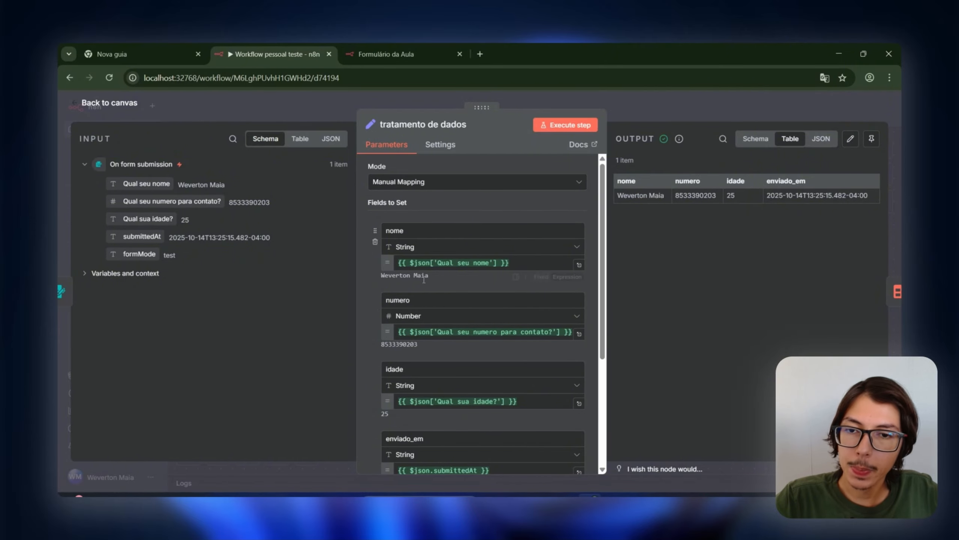
{"action": "left_click_drag", "start_coordinate": [232, 186], "coordinate": [175, 194]}
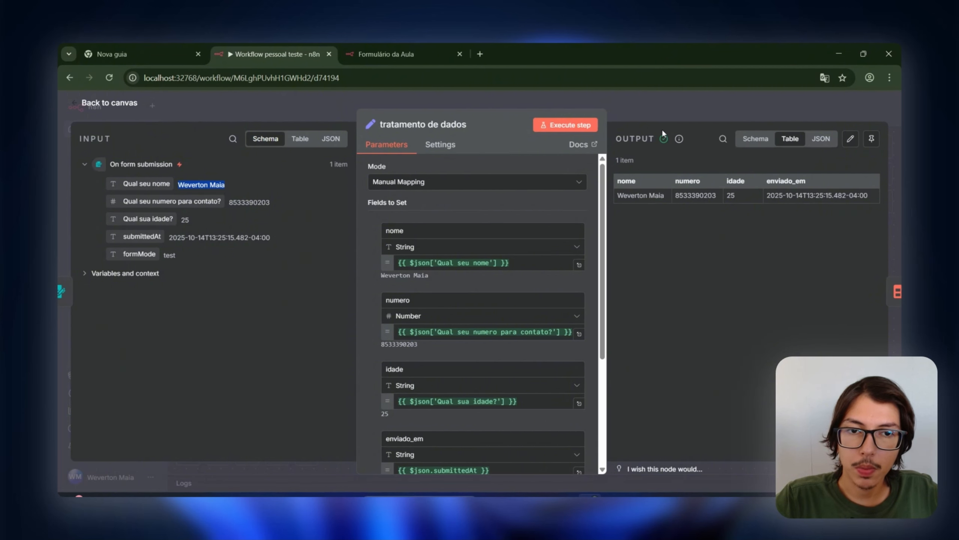
{"action": "left_click", "coordinate": [650, 105]}
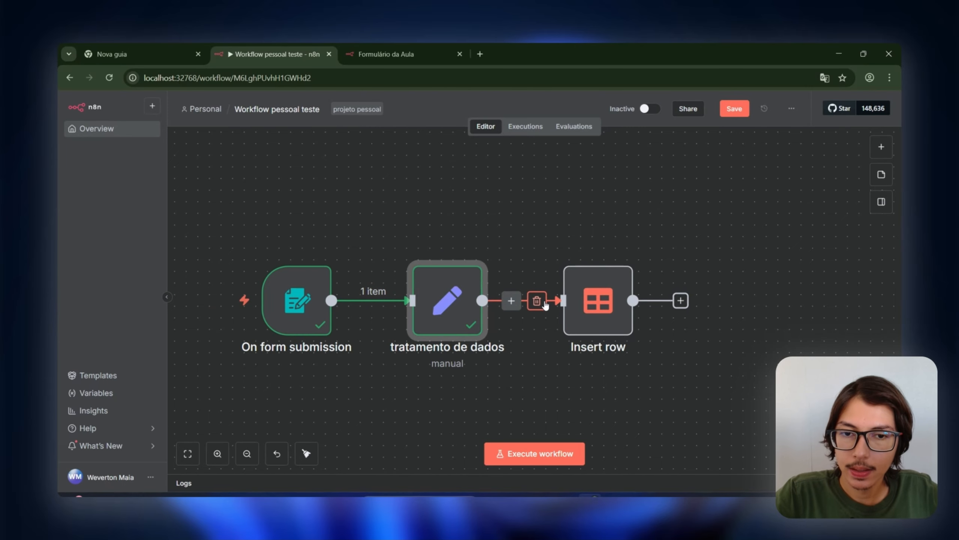
Step: Open the Insert row node's settings to see tratamento de dados' fields as input
{"action": "double_click", "coordinate": [617, 305]}
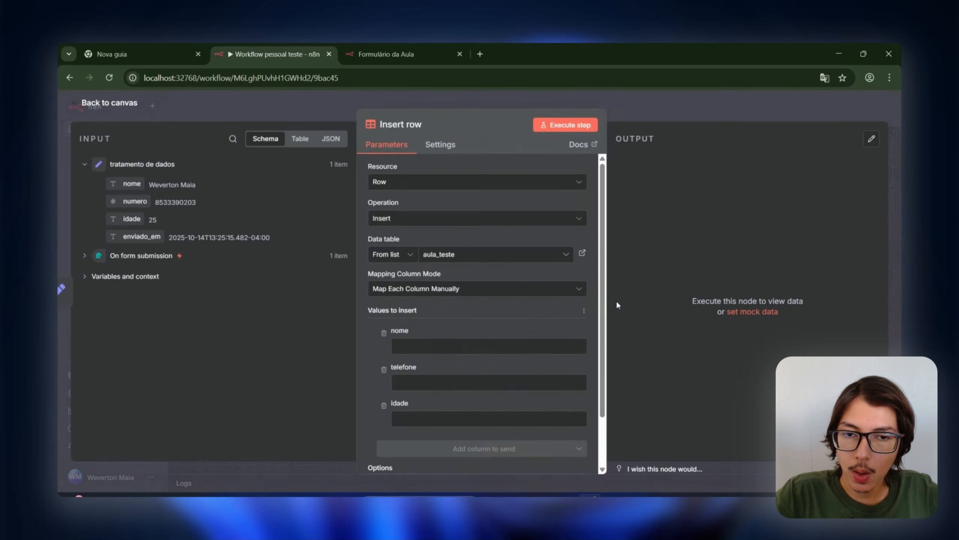
{"action": "key", "text": "Escape"}
{"action": "double_click", "coordinate": [447, 300]}
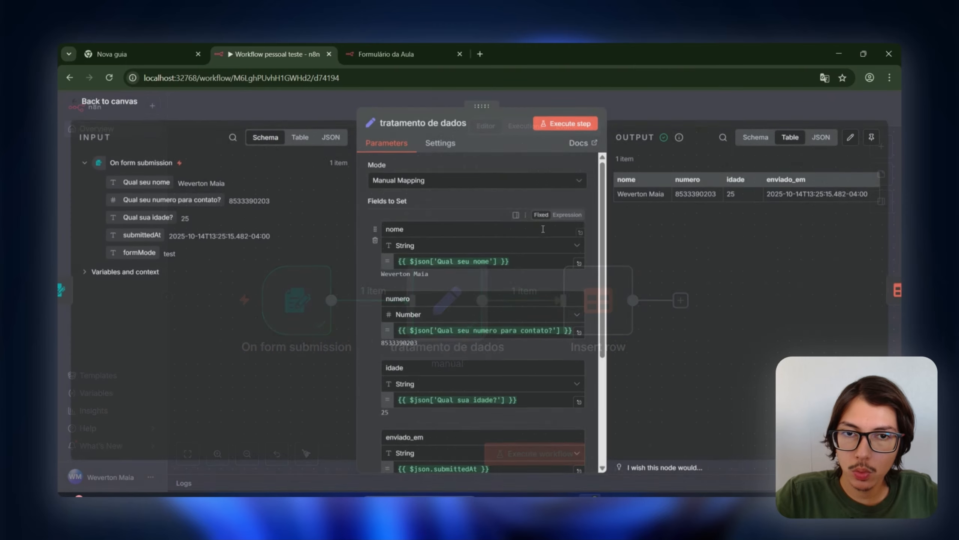
{"action": "key", "text": "Escape"}
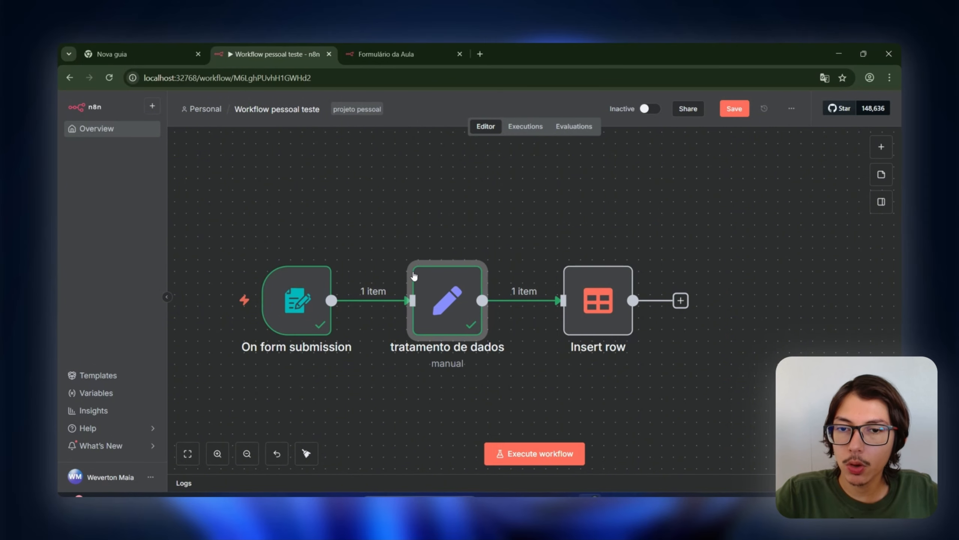
{"action": "double_click", "coordinate": [449, 275]}
{"action": "key", "text": "Escape"}
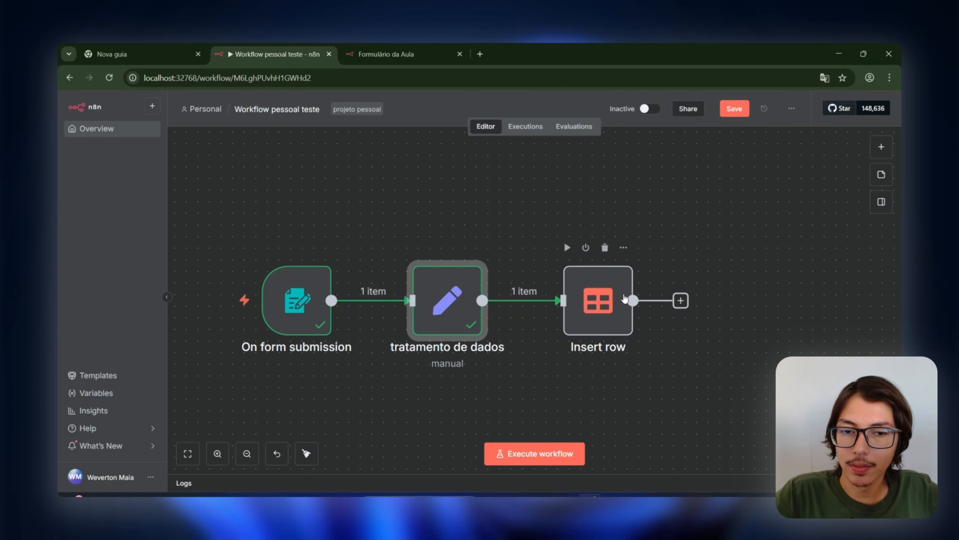
{"action": "left_click_drag", "start_coordinate": [530, 208], "coordinate": [795, 342]}
{"action": "left_click_drag", "start_coordinate": [779, 381], "coordinate": [751, 386]}
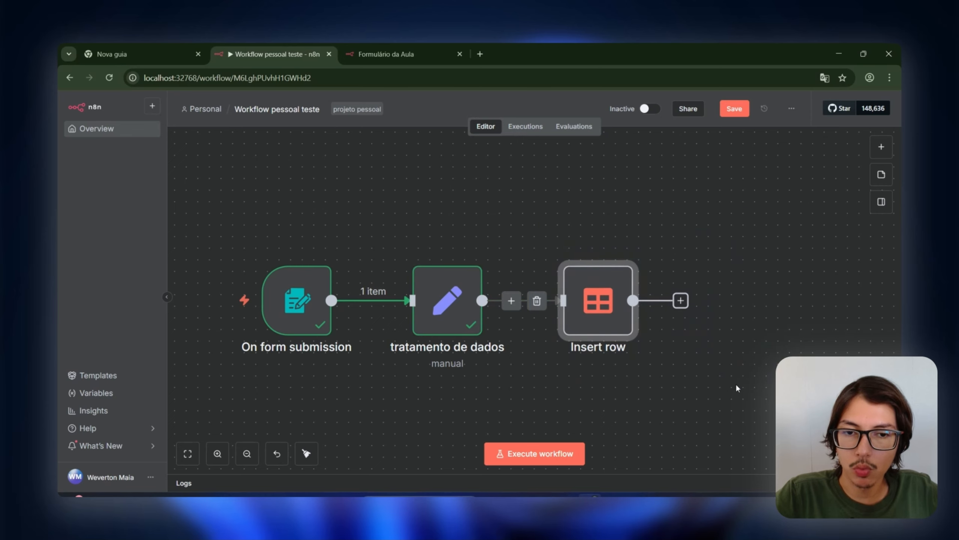
{"action": "left_click", "coordinate": [674, 352]}
{"action": "left_click", "coordinate": [595, 311]}
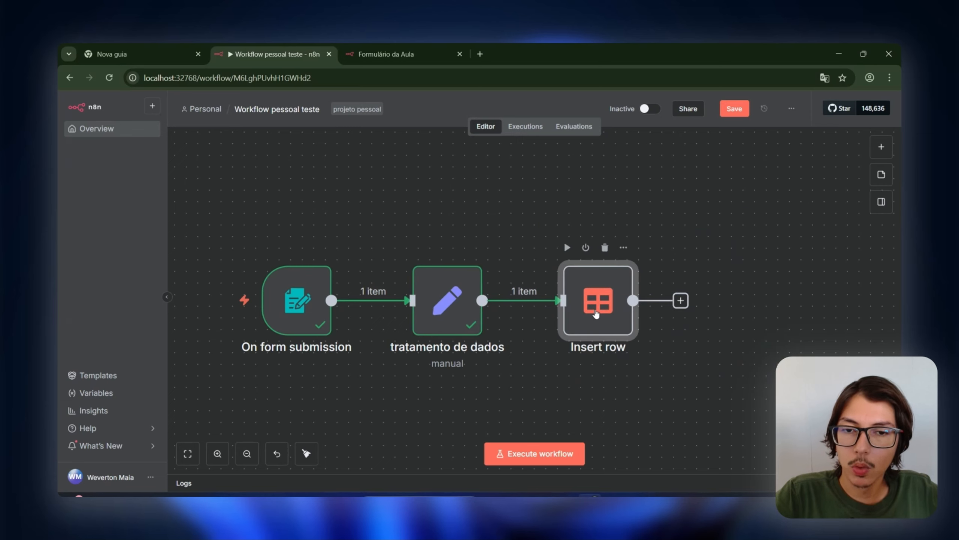
{"action": "double_click", "coordinate": [595, 313]}
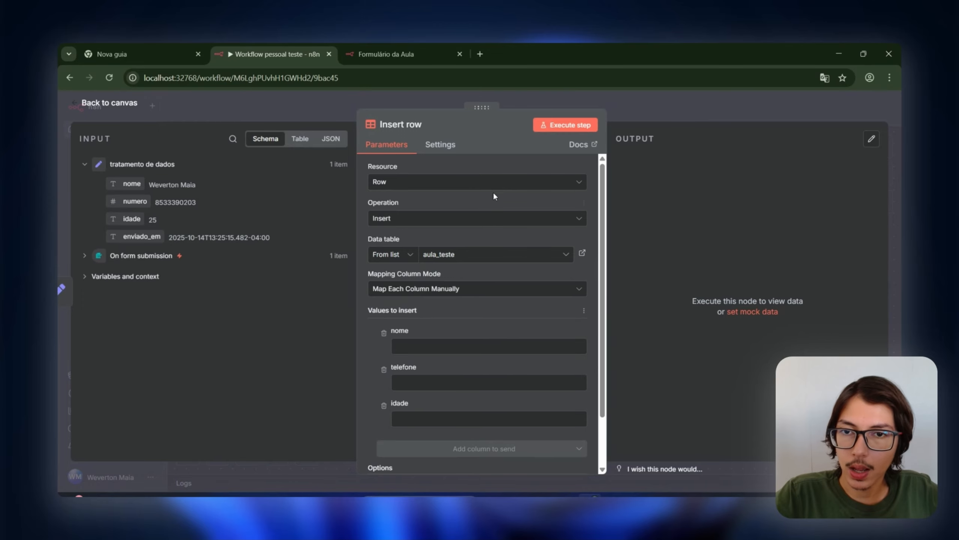
Step: Point Insert row at the aula_teste data table with manual column mapping
{"action": "scroll", "coordinate": [397, 234], "scroll_direction": "down", "scroll_amount": 3}
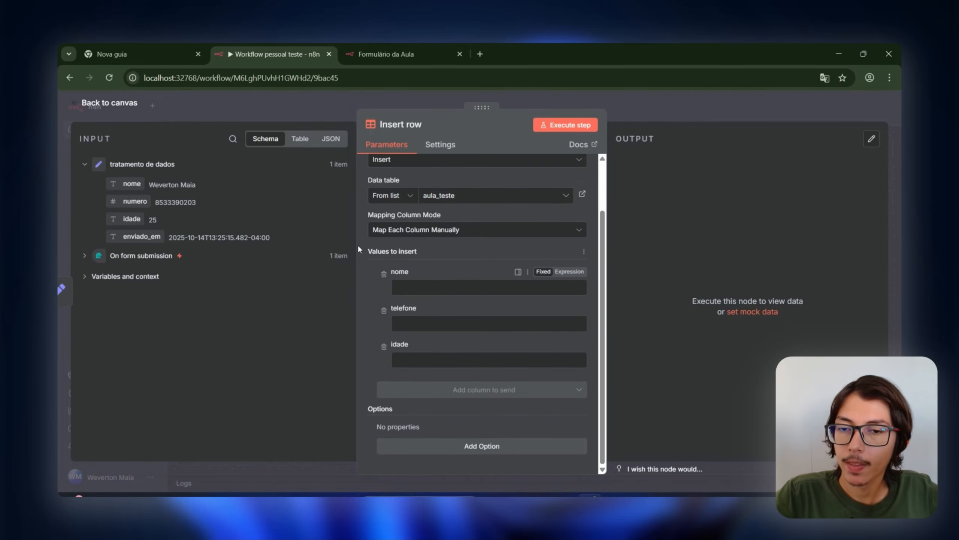
{"action": "scroll", "coordinate": [433, 245], "scroll_direction": "up", "scroll_amount": 3}
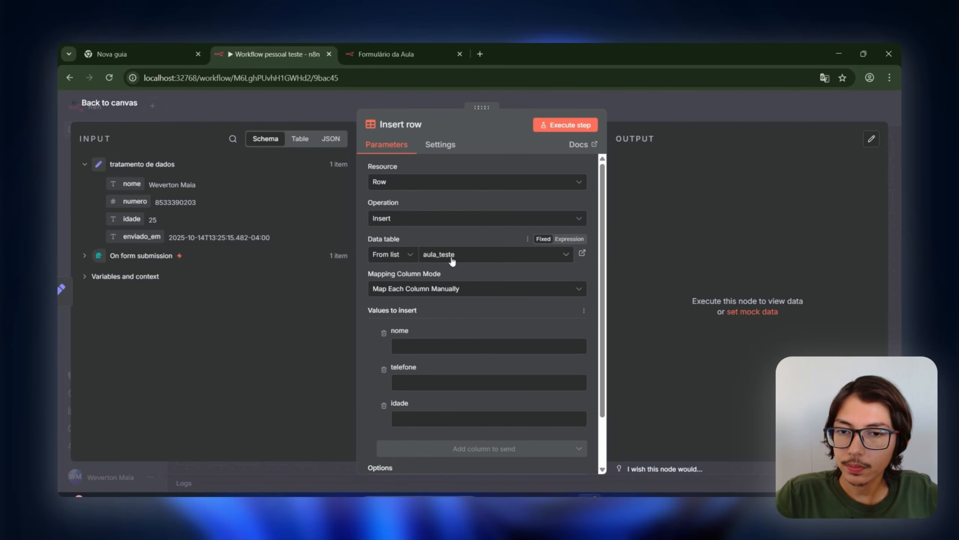
{"action": "left_click", "coordinate": [459, 255]}
{"action": "left_click", "coordinate": [414, 319]}
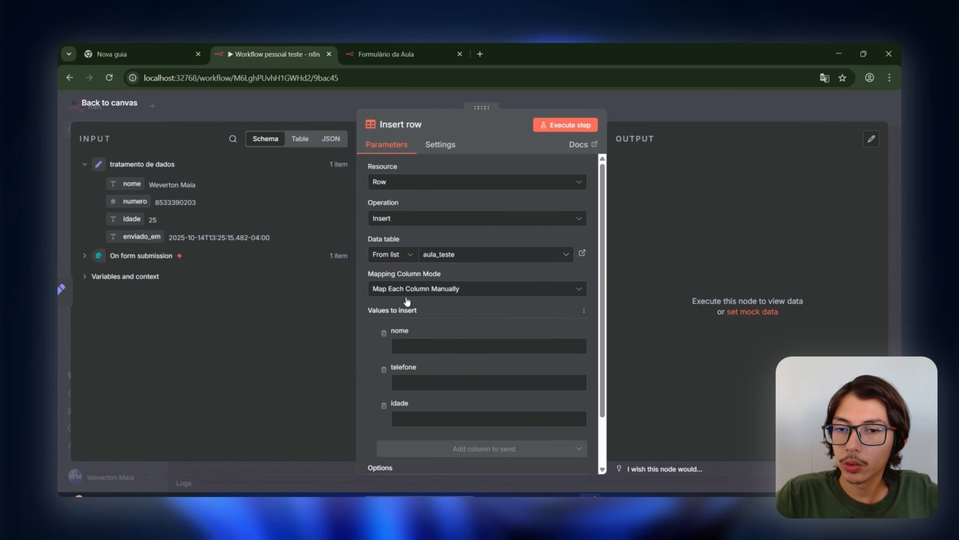
{"action": "left_click", "coordinate": [478, 297]}
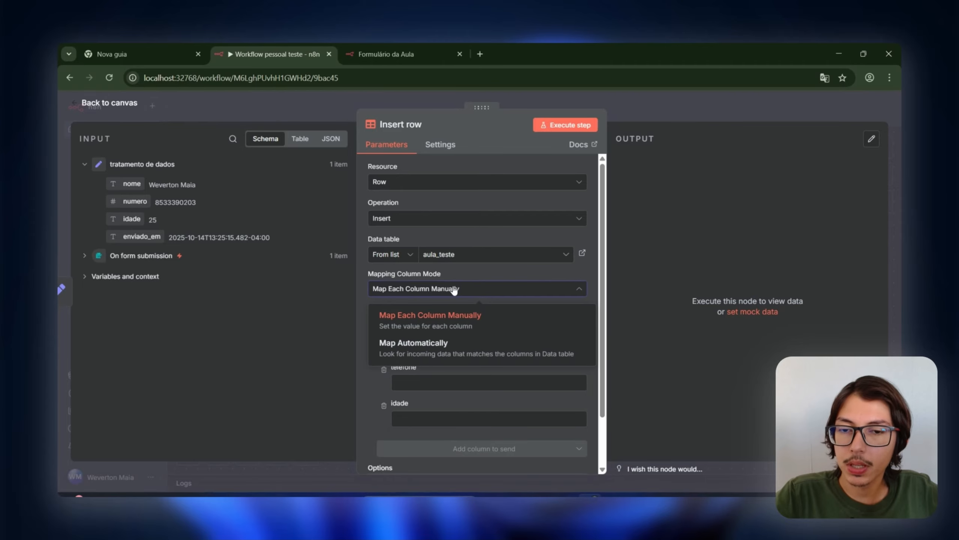
{"action": "left_click", "coordinate": [460, 311]}
{"action": "scroll", "coordinate": [441, 312], "scroll_direction": "down", "scroll_amount": 2}
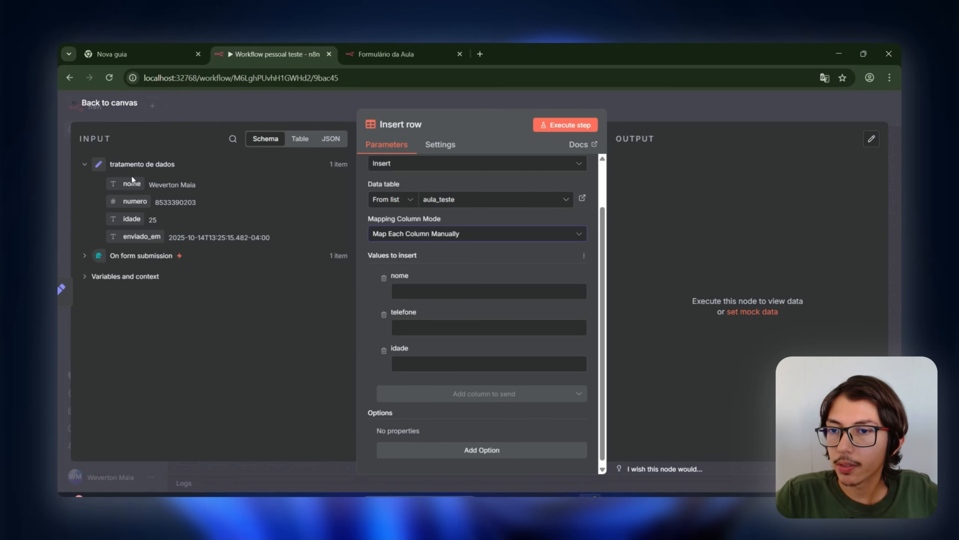
Step: Map incoming nome, numero and idade into the nome, telefone and idade columns
{"action": "left_click", "coordinate": [148, 169]}
{"action": "left_click", "coordinate": [153, 173]}
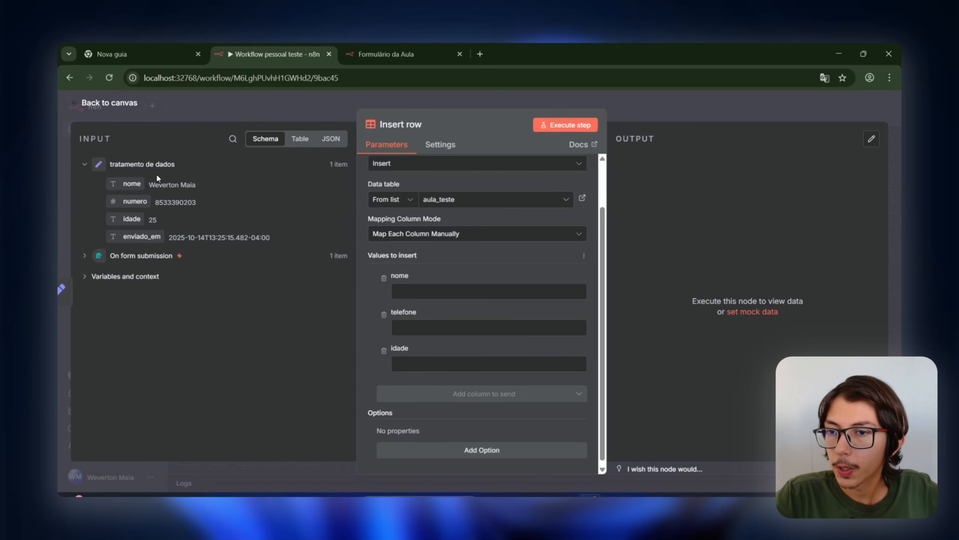
{"action": "left_click_drag", "start_coordinate": [133, 184], "coordinate": [406, 291]}
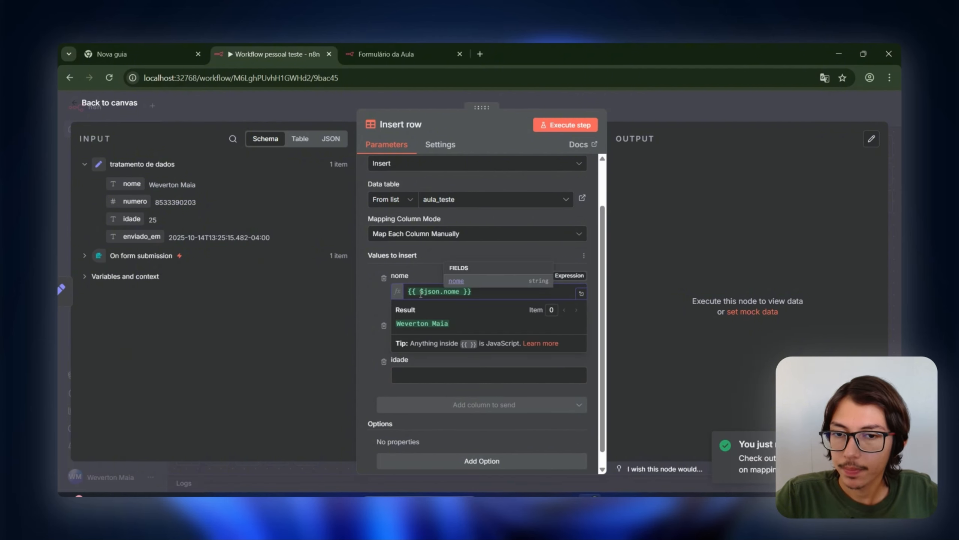
{"action": "left_click", "coordinate": [422, 295]}
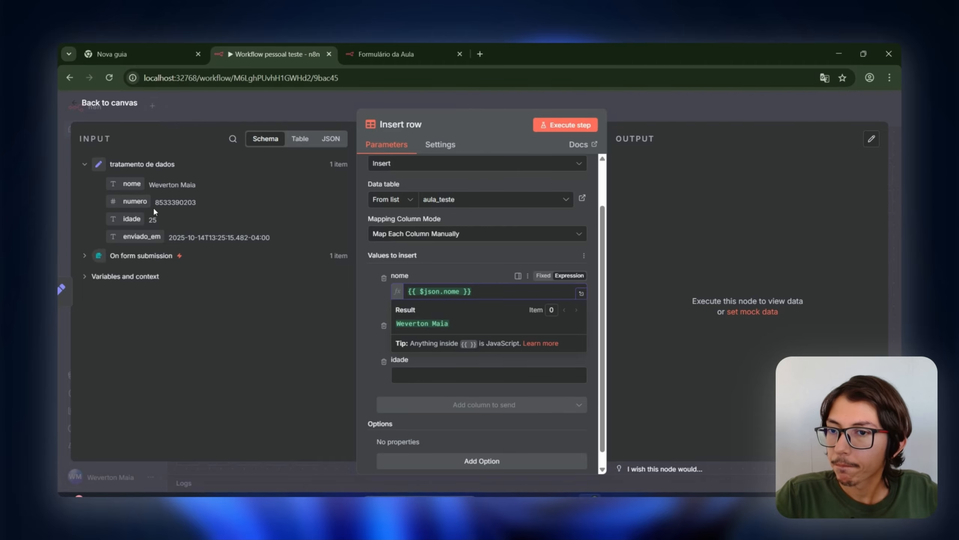
{"action": "left_click_drag", "start_coordinate": [154, 210], "coordinate": [398, 344]}
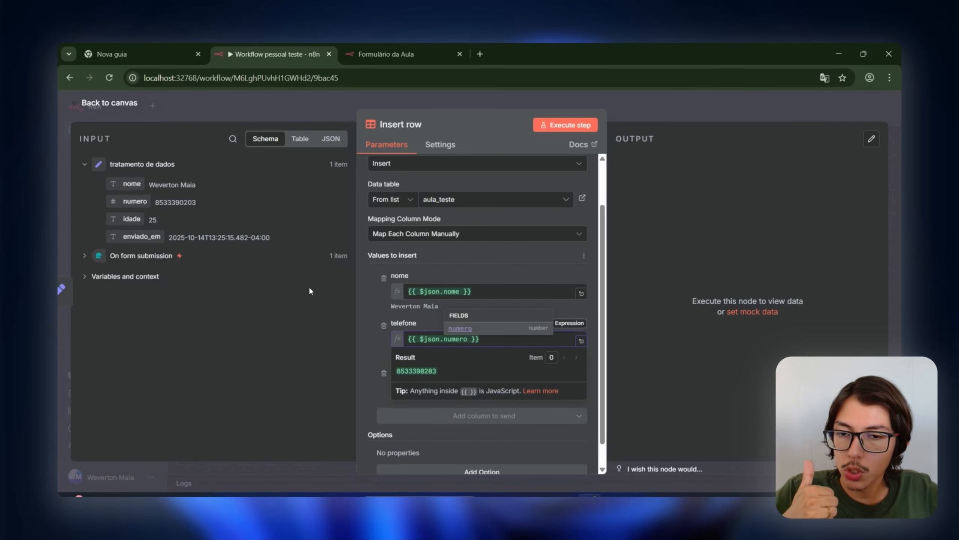
{"action": "left_click_drag", "start_coordinate": [134, 218], "coordinate": [401, 386]}
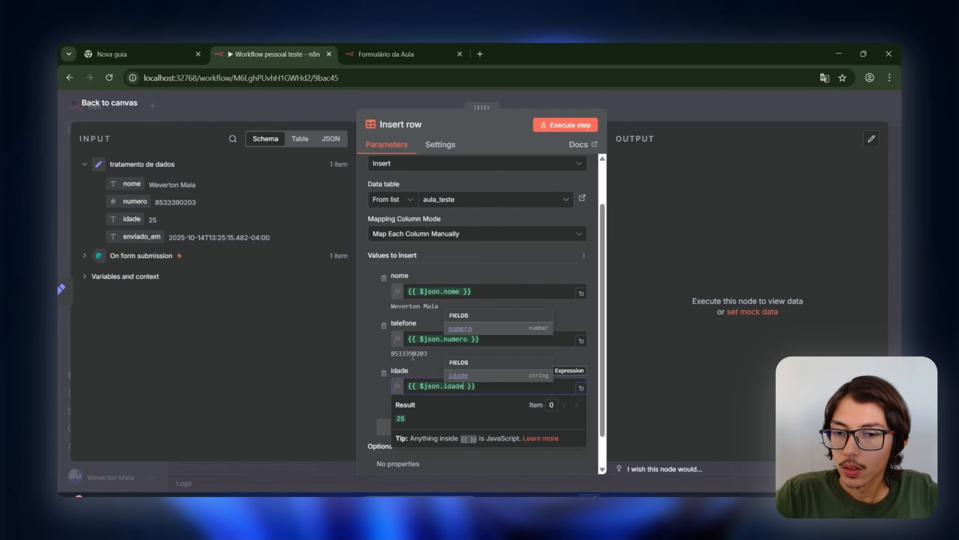
{"action": "left_click", "coordinate": [378, 400]}
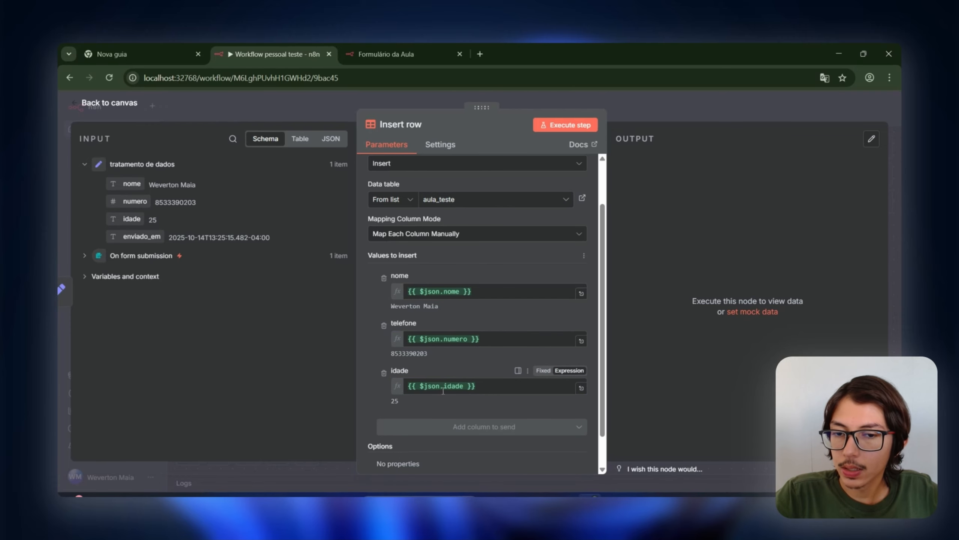
{"action": "scroll", "coordinate": [419, 407], "scroll_direction": "down", "scroll_amount": 1}
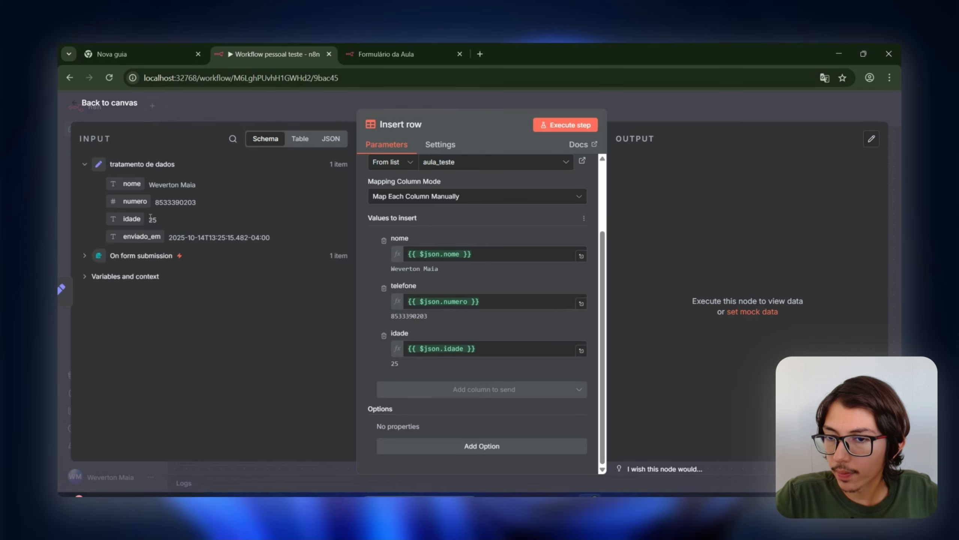
{"action": "left_click", "coordinate": [317, 108]}
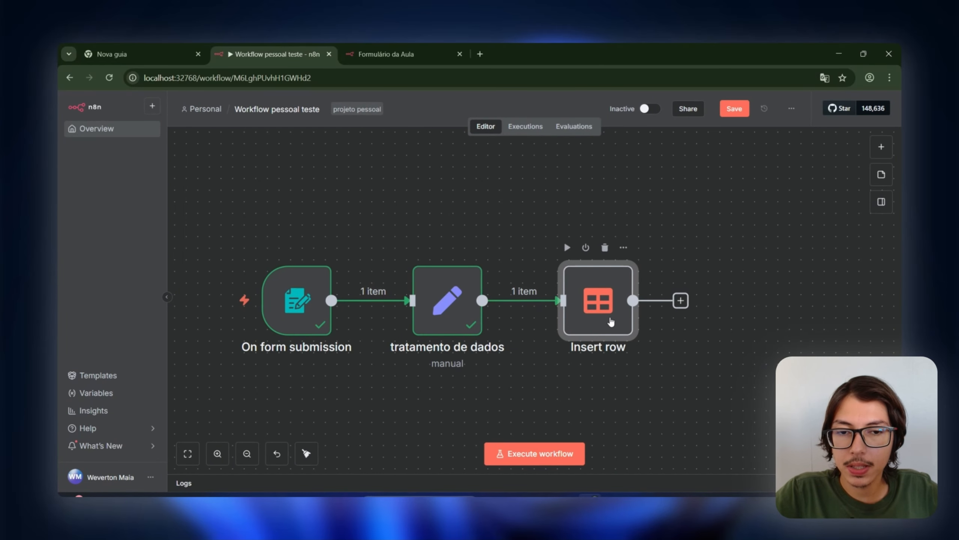
Step: Recheck the Insert row node settings, then save the workflow
{"action": "double_click", "coordinate": [591, 335]}
{"action": "scroll", "coordinate": [499, 354], "scroll_direction": "down", "scroll_amount": 3}
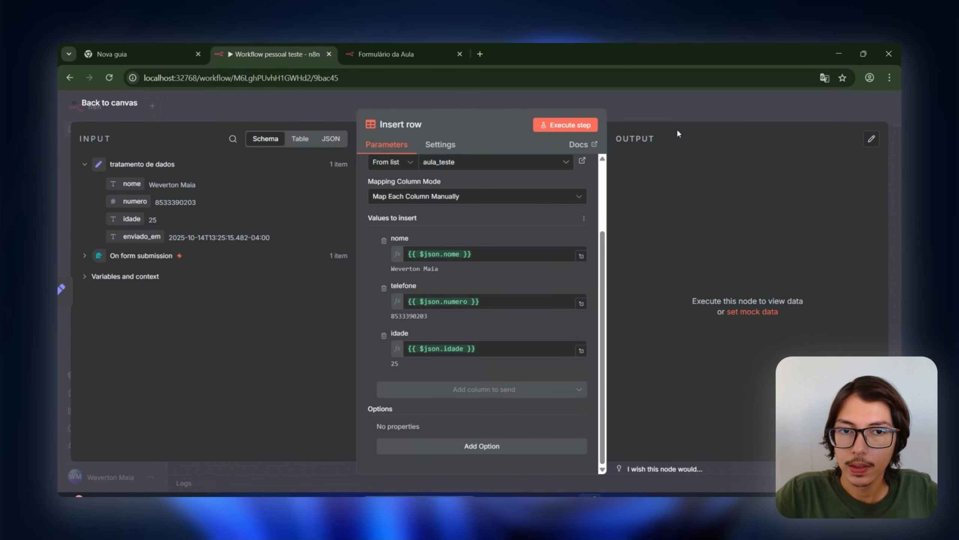
{"action": "left_click", "coordinate": [679, 119]}
{"action": "scroll", "coordinate": [683, 303], "scroll_direction": "down", "scroll_amount": 3}
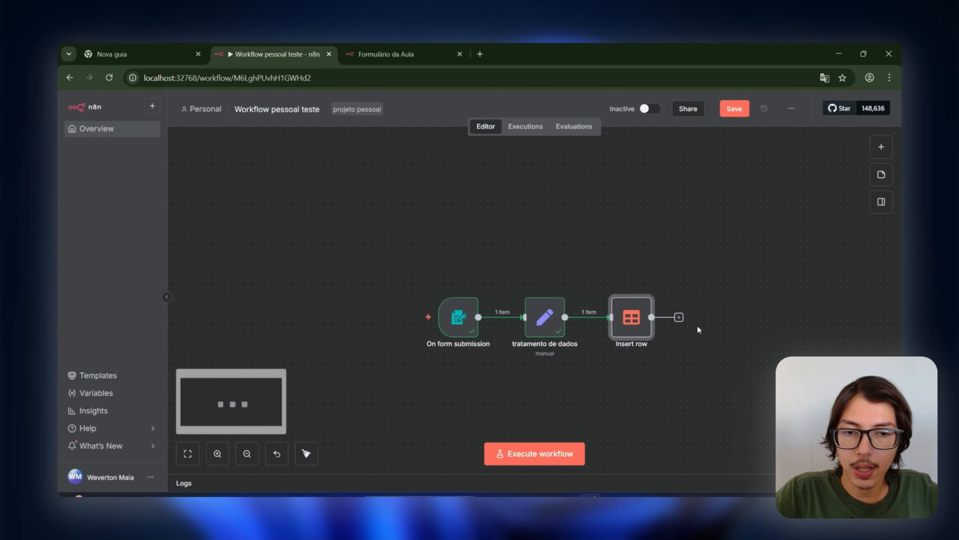
{"action": "left_click", "coordinate": [737, 111]}
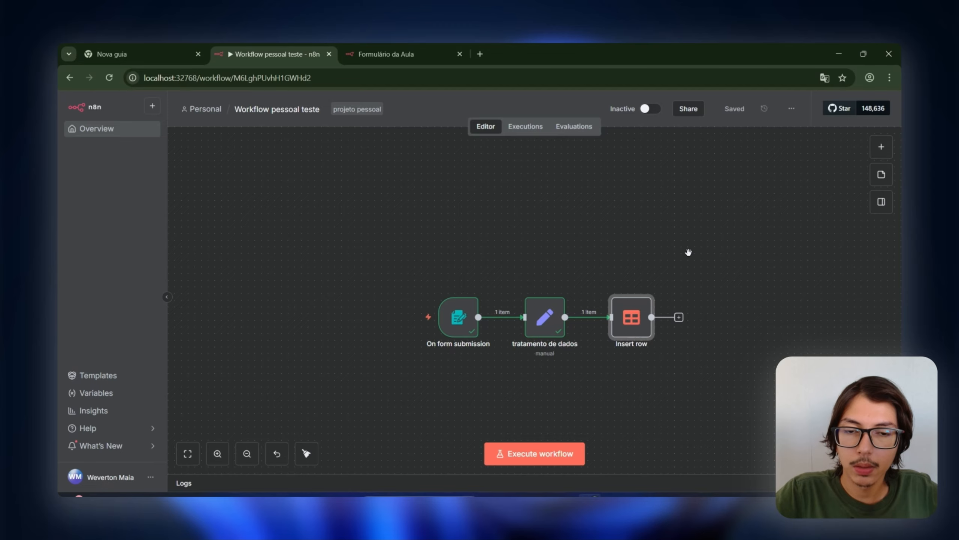
Step: Start a test run waiting for a form submission and bring the Formulário da Aula tab forward
{"action": "left_click_drag", "start_coordinate": [688, 252], "coordinate": [710, 242]}
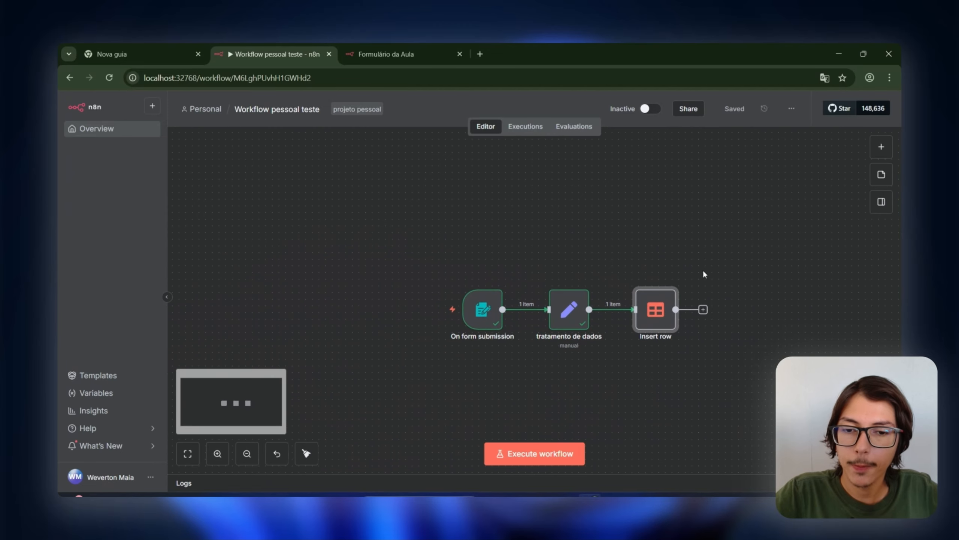
{"action": "left_click", "coordinate": [565, 455]}
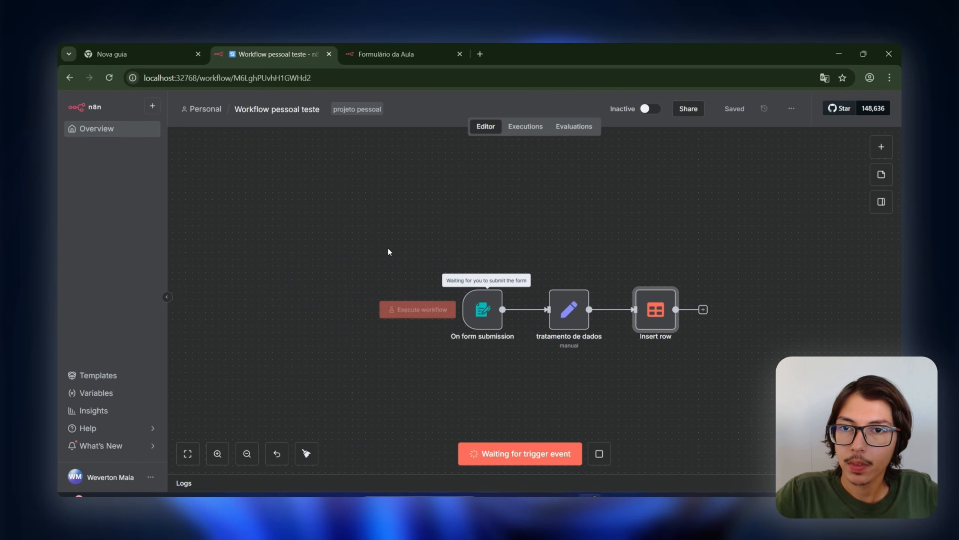
{"action": "left_click", "coordinate": [413, 42]}
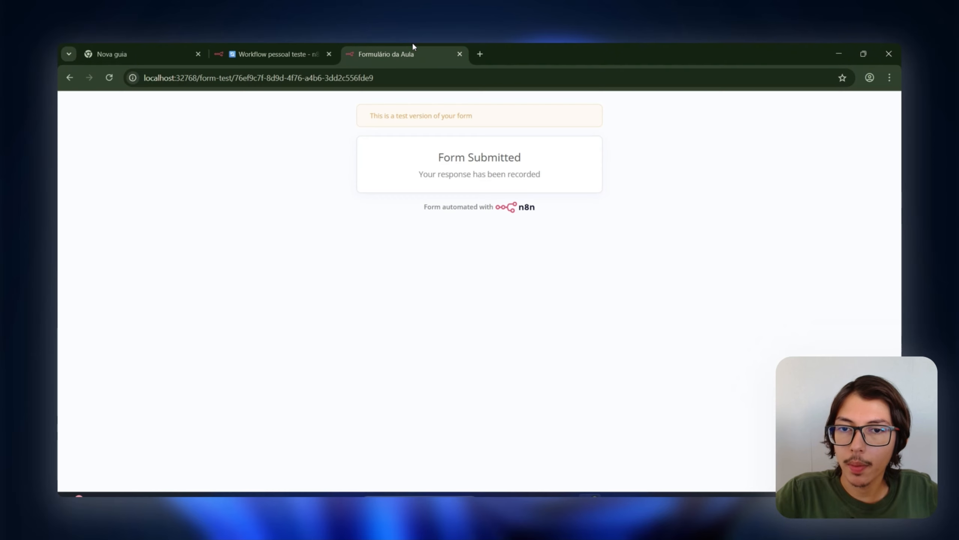
Step: Reload the Formulário da Aula form page until its fields appear
{"action": "left_click", "coordinate": [109, 77]}
{"action": "left_click", "coordinate": [69, 78]}
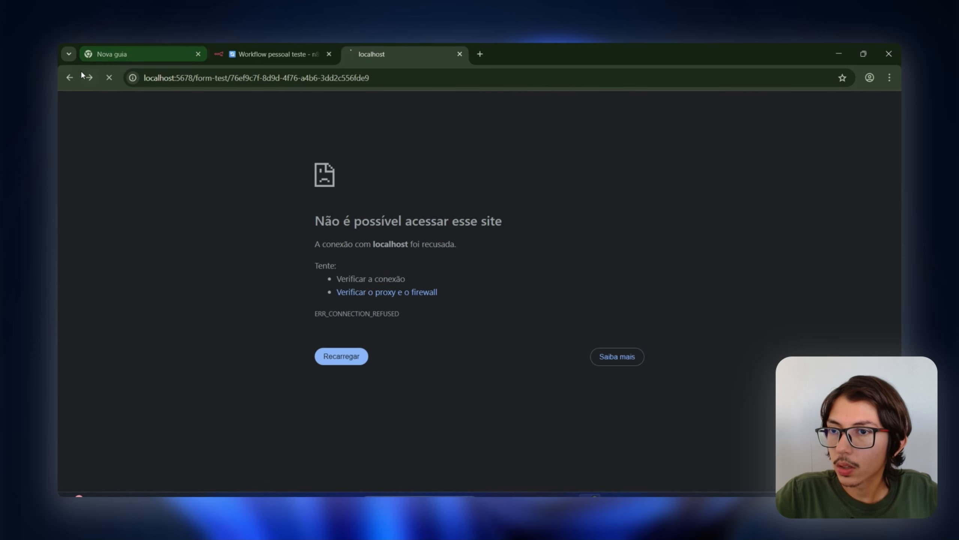
{"action": "left_click", "coordinate": [87, 77]}
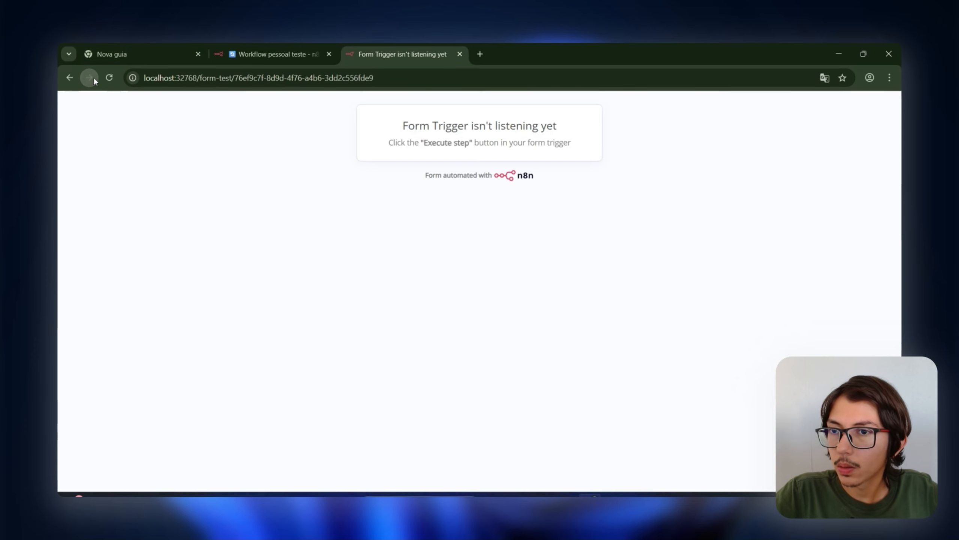
{"action": "left_click", "coordinate": [272, 54]}
{"action": "left_click", "coordinate": [509, 454]}
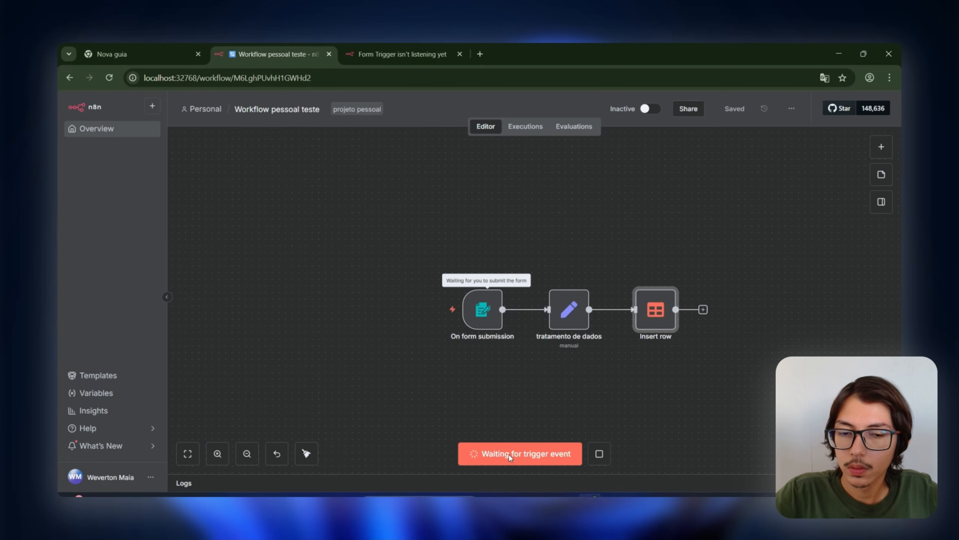
{"action": "left_click", "coordinate": [416, 55]}
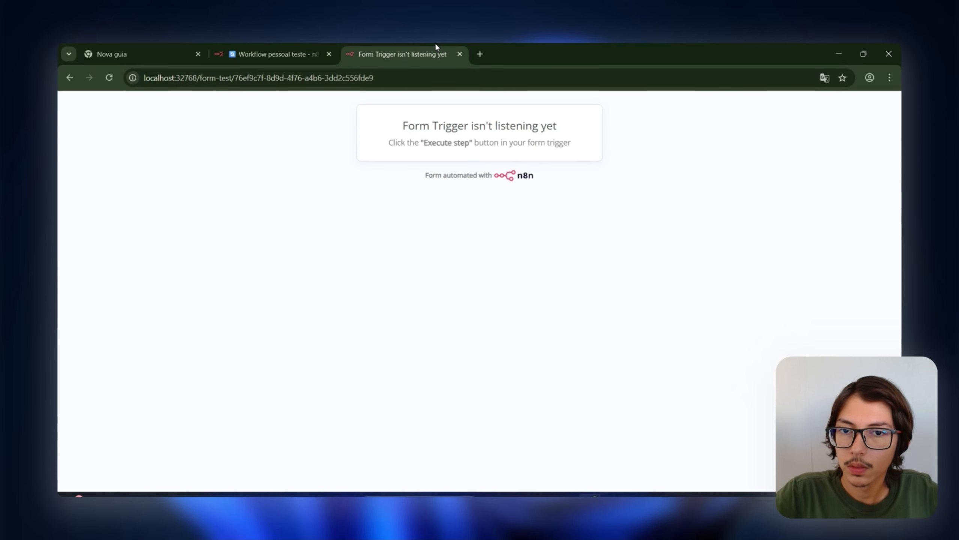
{"action": "left_click", "coordinate": [109, 78]}
Step: Submit the test form with a name, contact number and age 25, then return to the workflow
{"action": "left_click", "coordinate": [474, 207]}
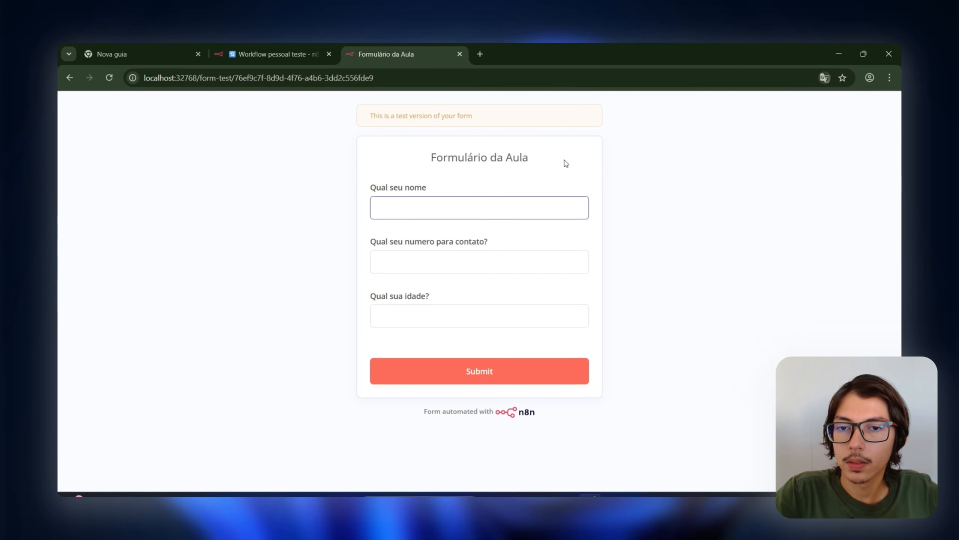
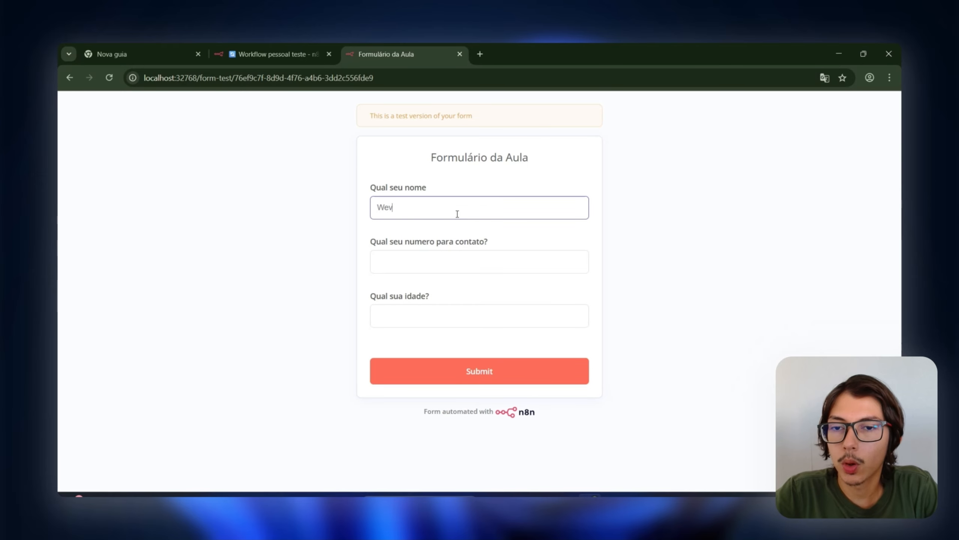
{"action": "key", "text": "Tab"}
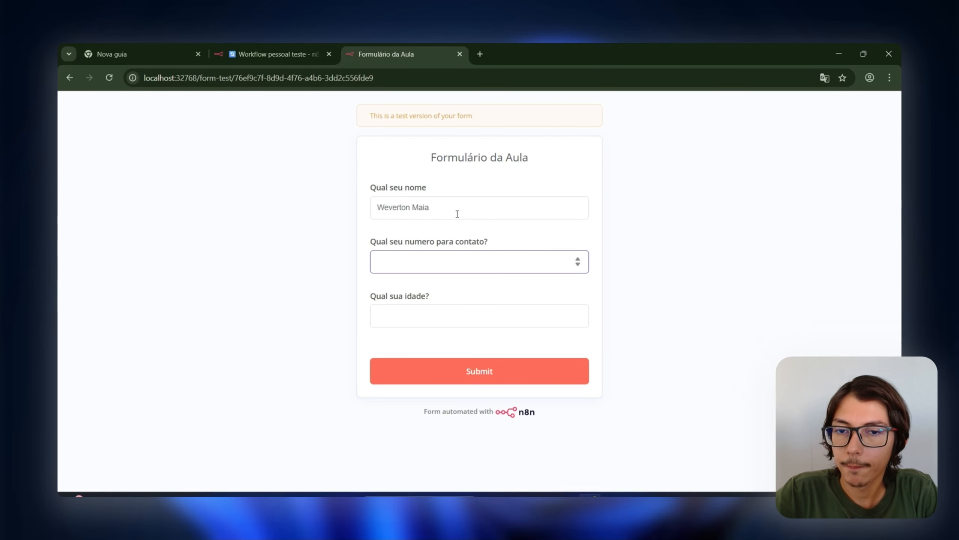
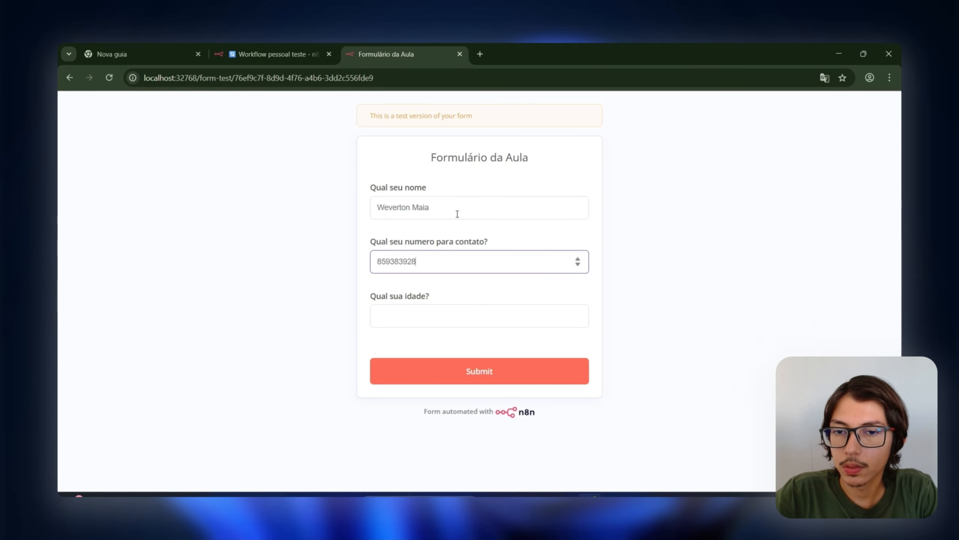
{"action": "key", "text": "Tab"}
{"action": "type", "text": "25"}
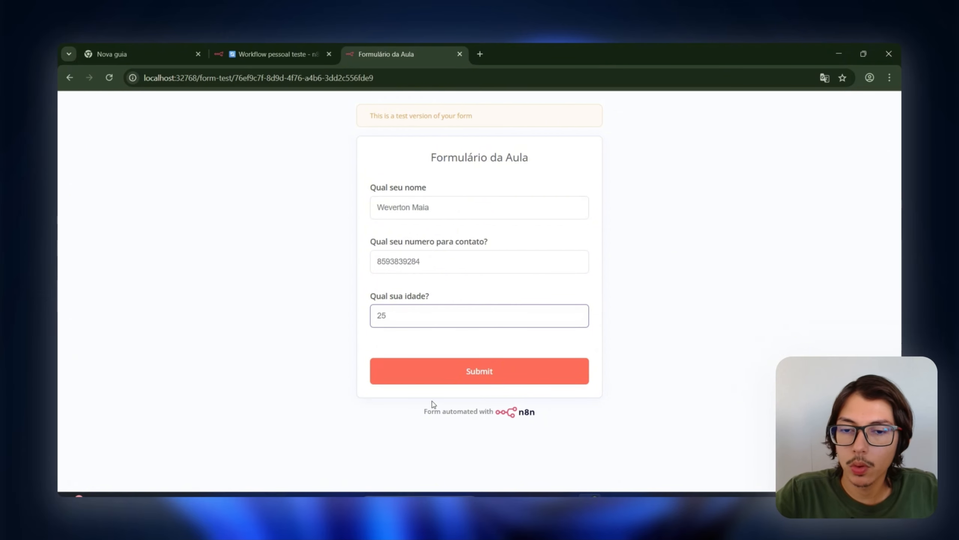
{"action": "key", "text": "Return"}
{"action": "left_click", "coordinate": [281, 54]}
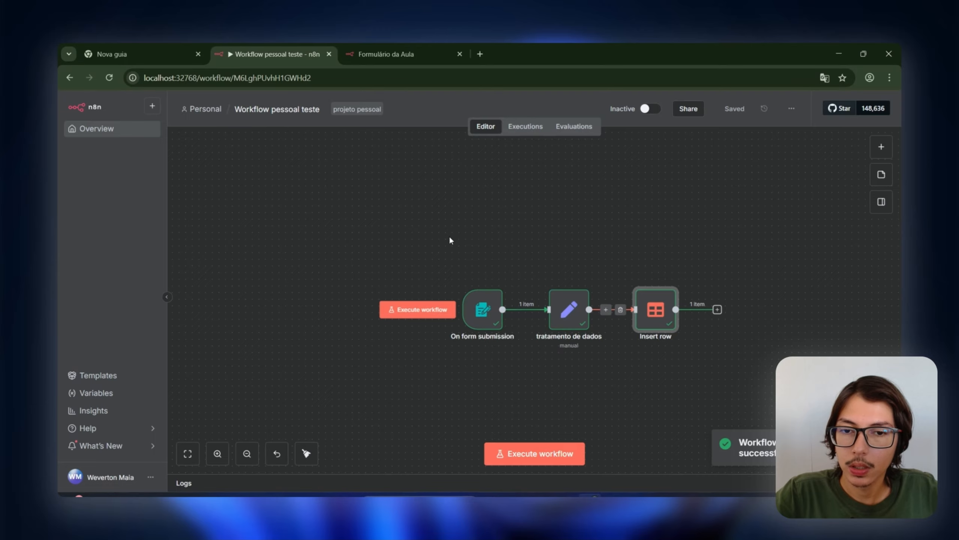
{"action": "left_click_drag", "start_coordinate": [449, 235], "coordinate": [757, 408]}
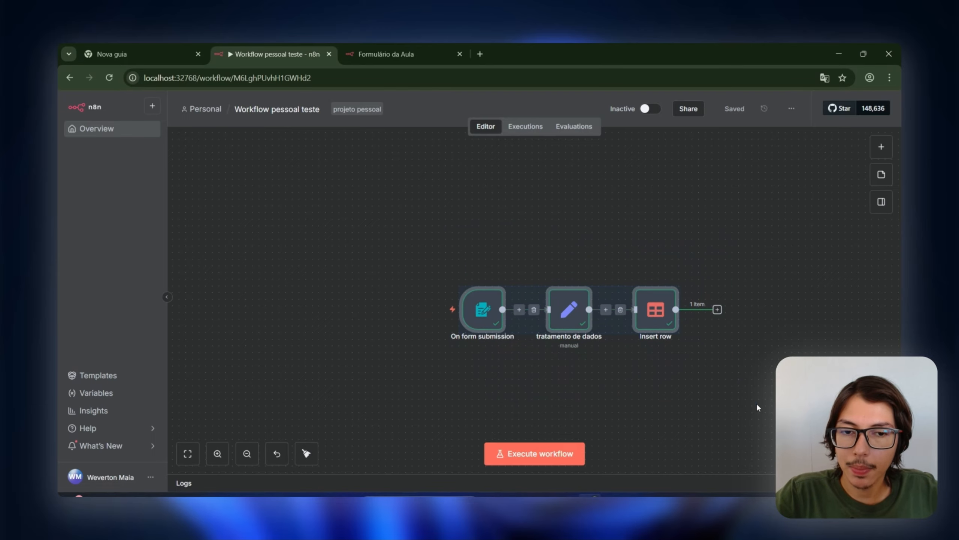
{"action": "double_click", "coordinate": [656, 309]}
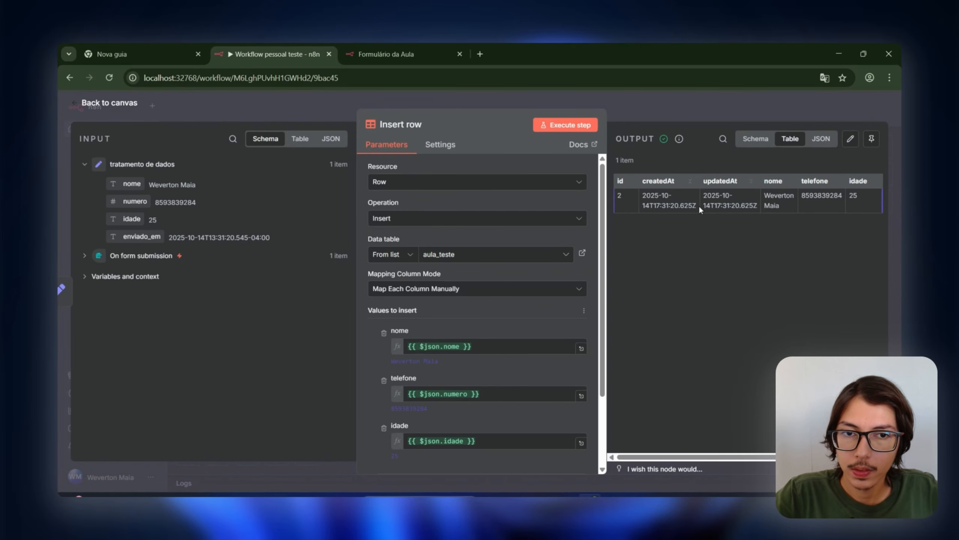
{"action": "scroll", "coordinate": [578, 265], "scroll_direction": "down", "scroll_amount": 3}
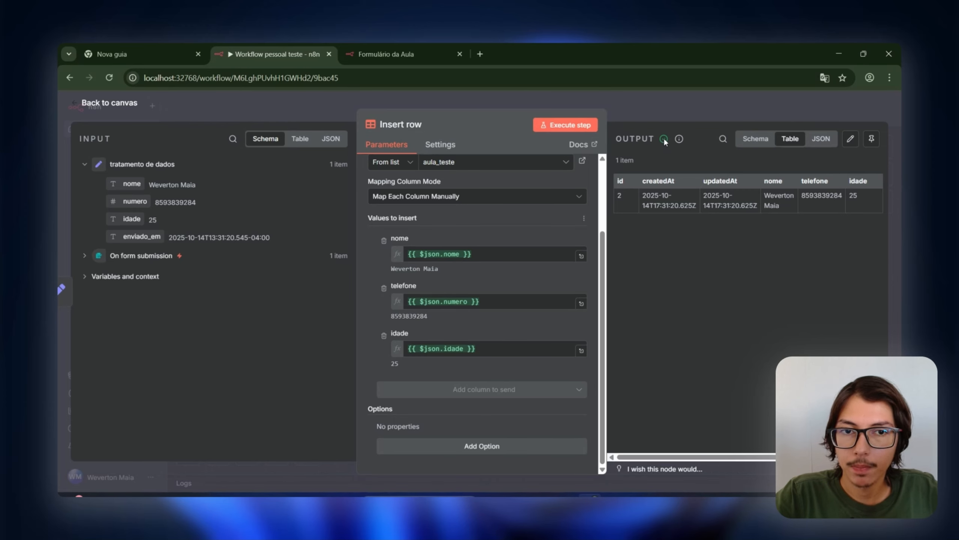
{"action": "mouse_move", "coordinate": [681, 140]}
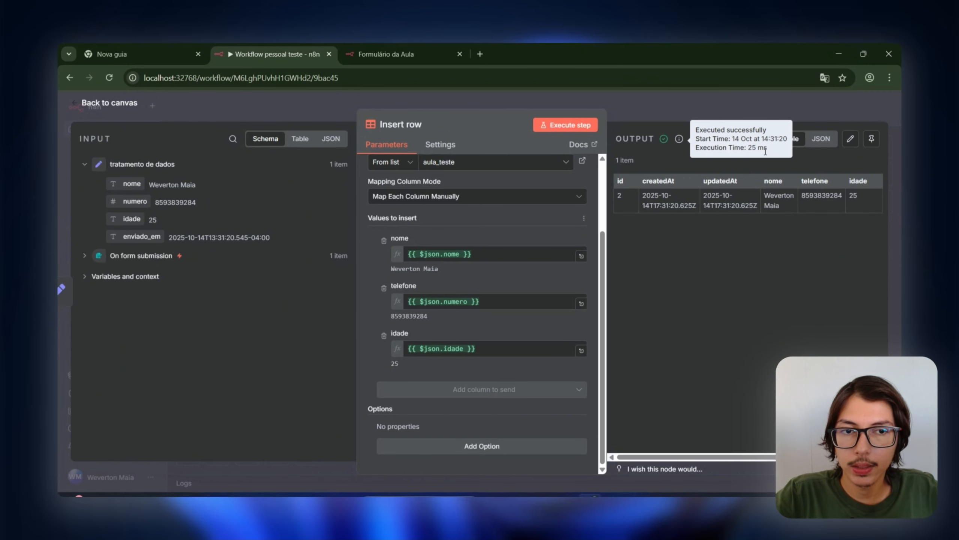
{"action": "left_click", "coordinate": [664, 98]}
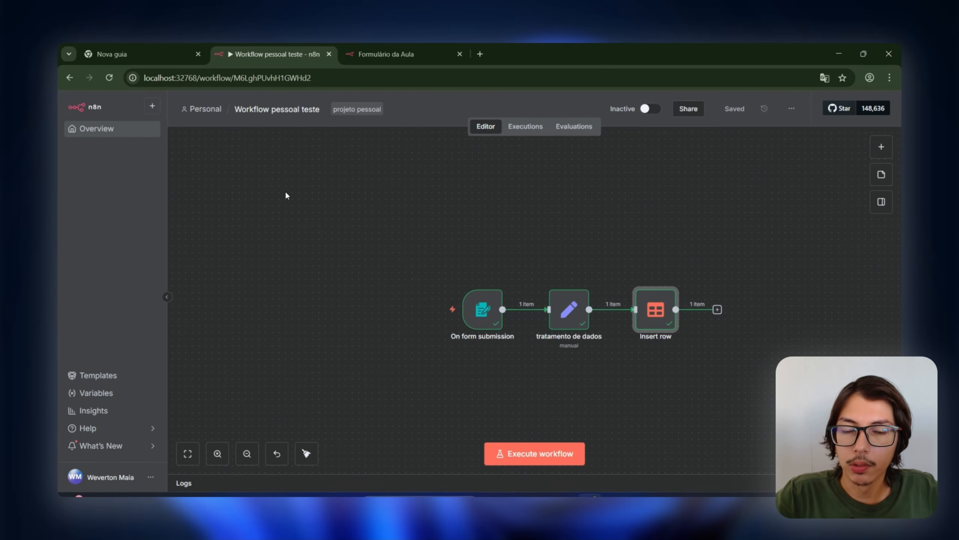
Step: Activate Workflow pessoal teste, silence its activation notice, and dismiss the error-notifications checklist item
{"action": "left_click_drag", "start_coordinate": [368, 182], "coordinate": [744, 418]}
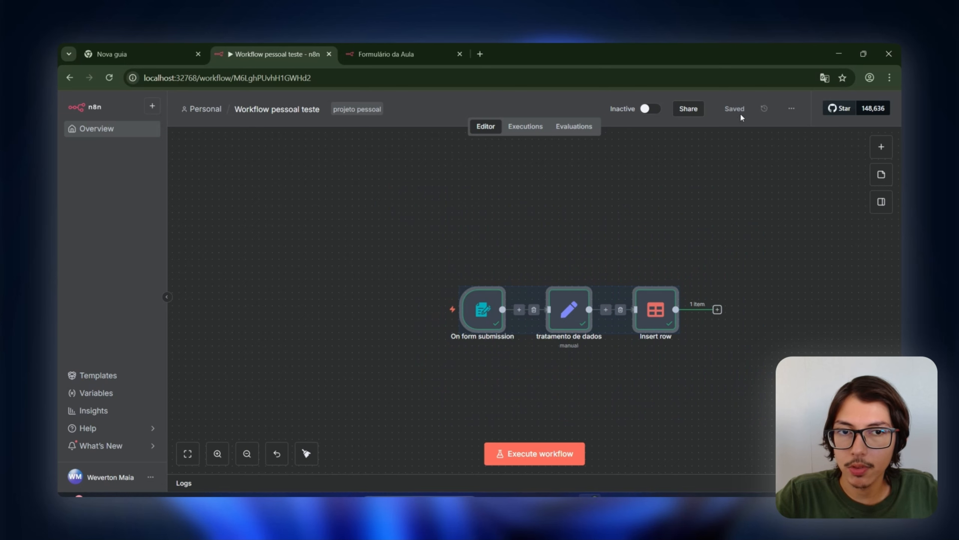
{"action": "left_click", "coordinate": [647, 110]}
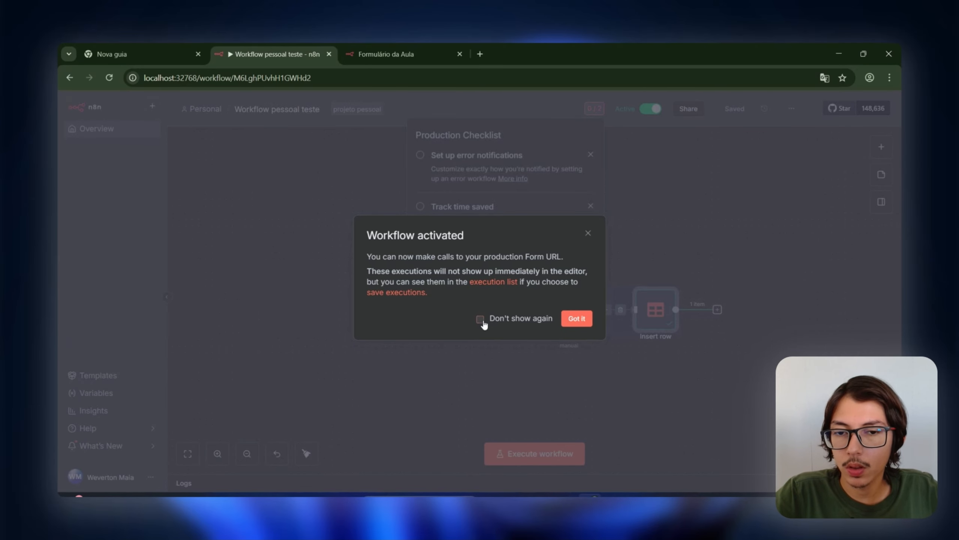
{"action": "left_click", "coordinate": [507, 322]}
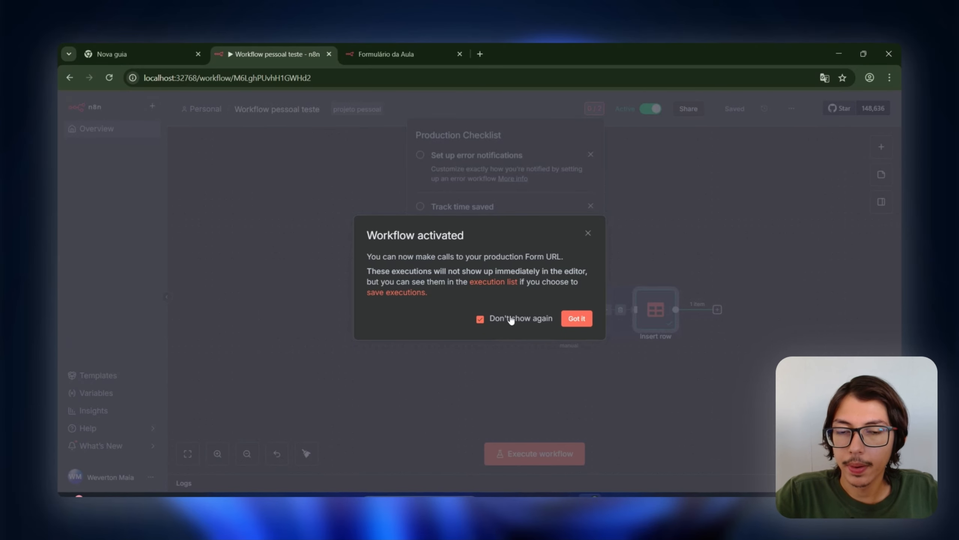
{"action": "left_click", "coordinate": [577, 320]}
{"action": "left_click", "coordinate": [591, 154]}
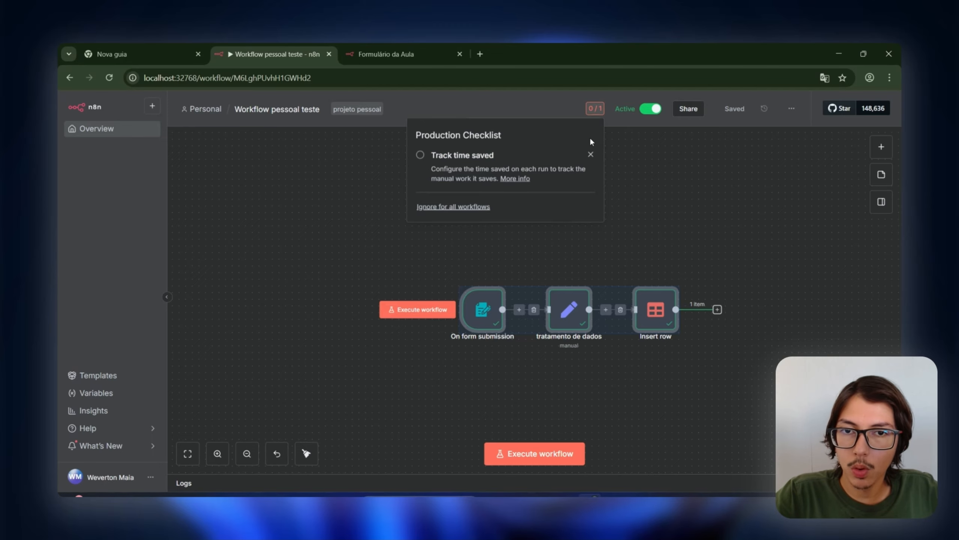
Step: Dismiss Track time saved, then inspect each node of the 14:31:20 run in Executions
{"action": "left_click", "coordinate": [589, 154]}
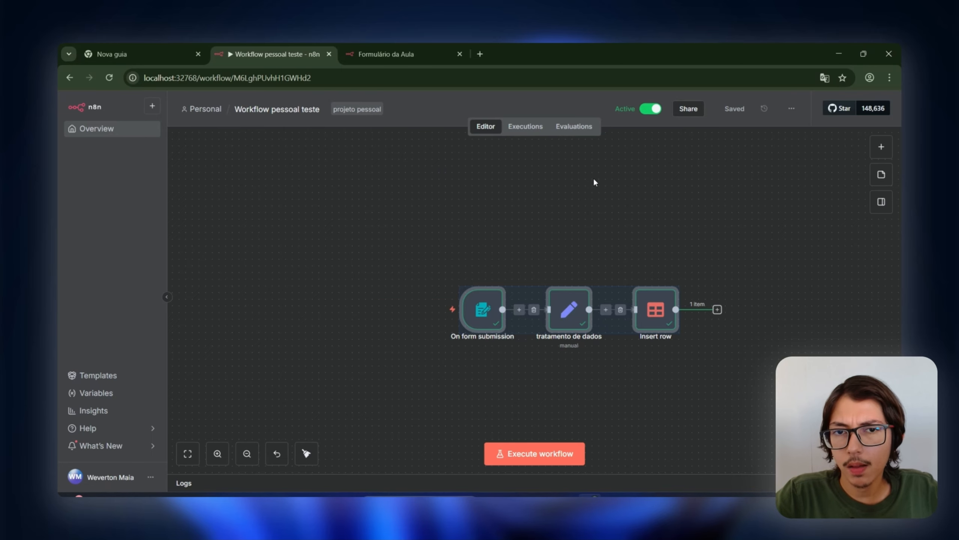
{"action": "left_click", "coordinate": [593, 179]}
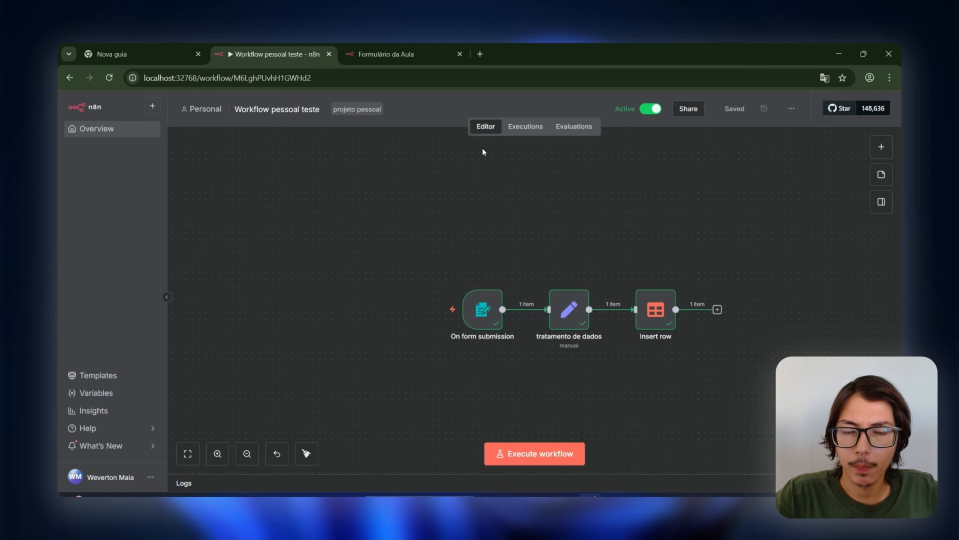
{"action": "left_click", "coordinate": [537, 128]}
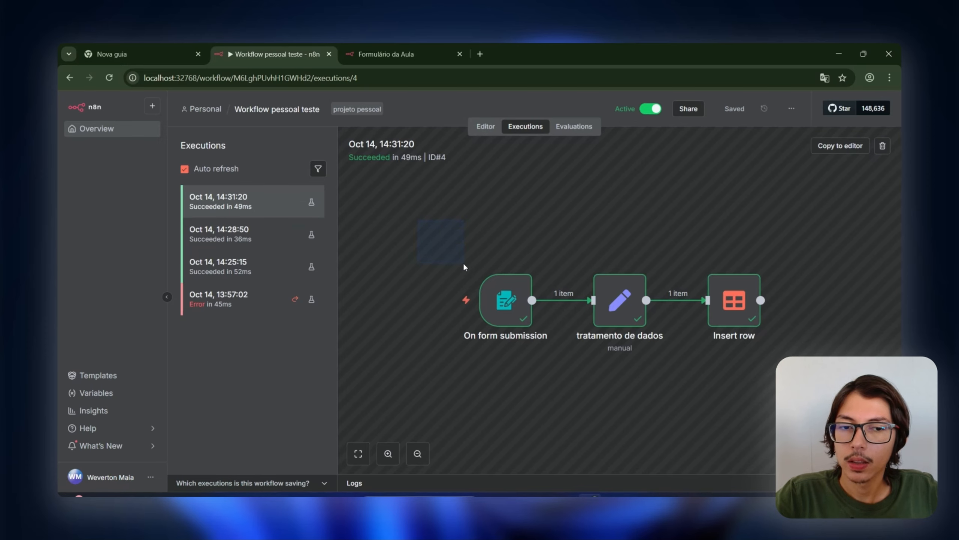
{"action": "left_click_drag", "start_coordinate": [464, 267], "coordinate": [819, 399]}
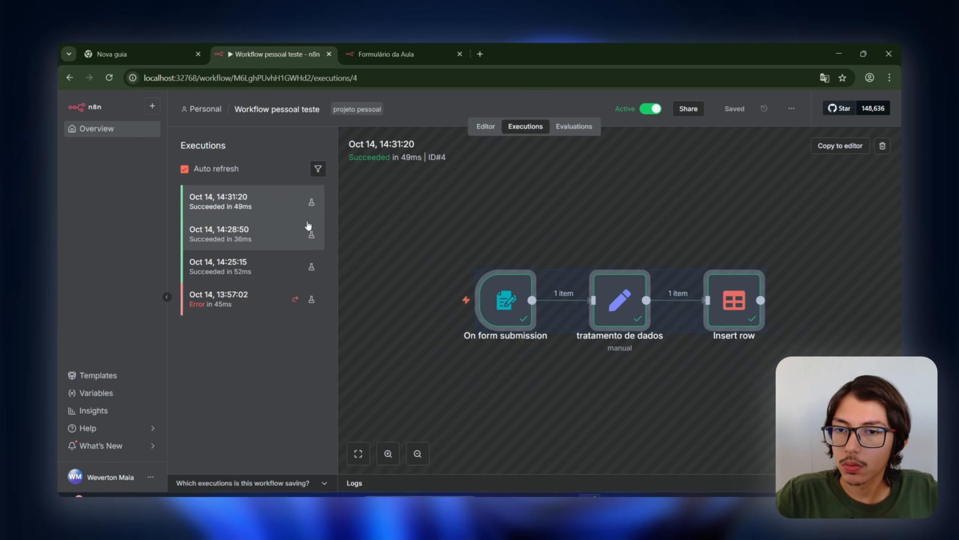
{"action": "left_click", "coordinate": [440, 215]}
{"action": "left_click_drag", "start_coordinate": [529, 312], "coordinate": [575, 396]}
{"action": "left_click_drag", "start_coordinate": [546, 200], "coordinate": [563, 225]}
{"action": "left_click_drag", "start_coordinate": [641, 380], "coordinate": [697, 441]}
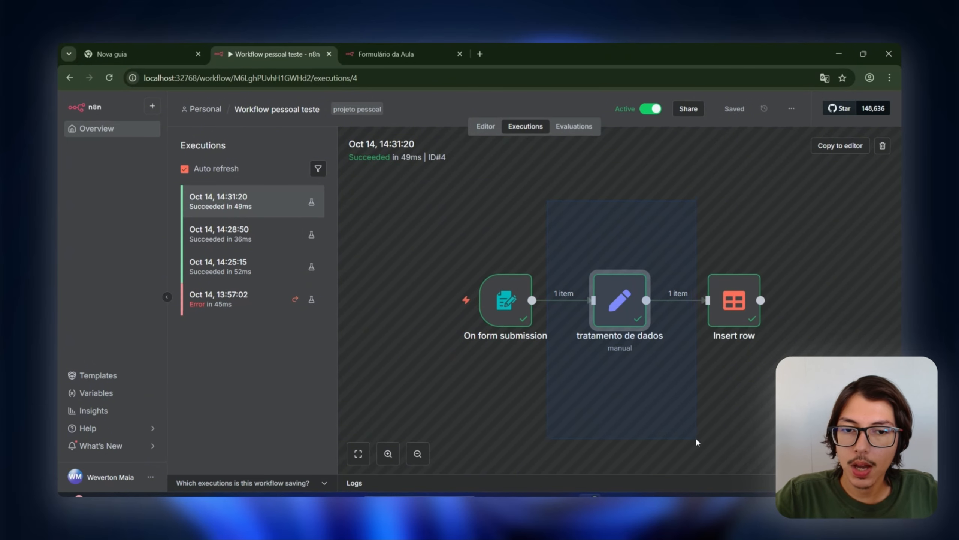
{"action": "left_click_drag", "start_coordinate": [679, 196], "coordinate": [823, 388]}
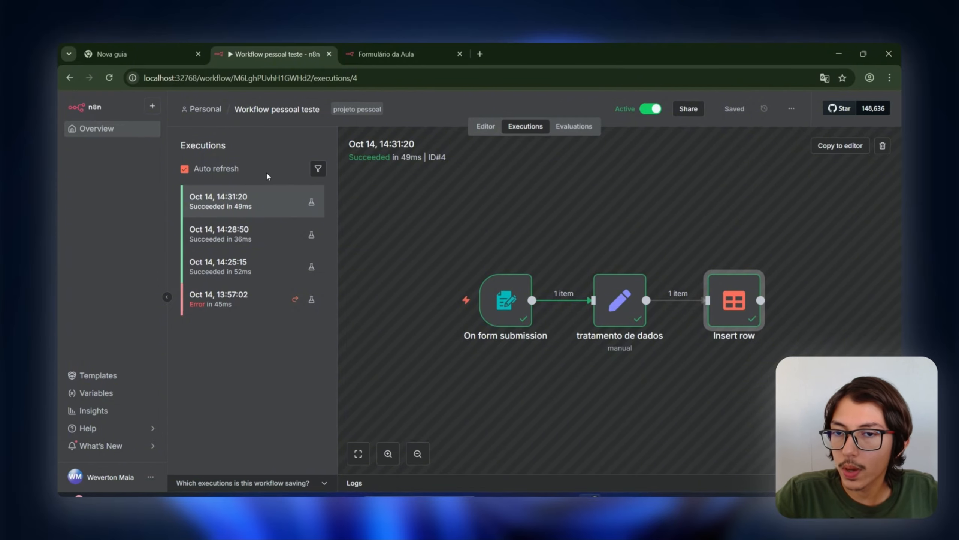
Step: Reopen Workflow pessoal teste and copy the On form submission node's Production URL
{"action": "left_click", "coordinate": [204, 109]}
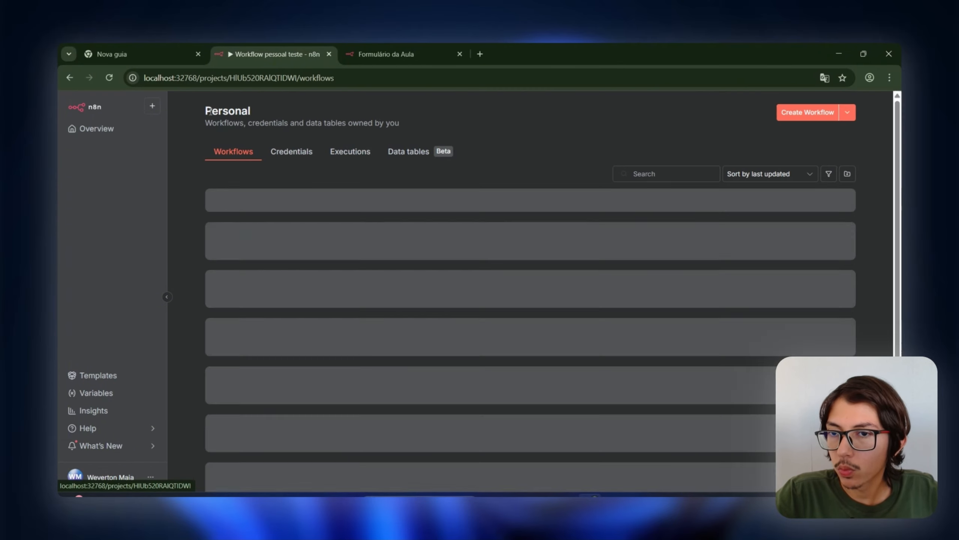
{"action": "left_click", "coordinate": [304, 201]}
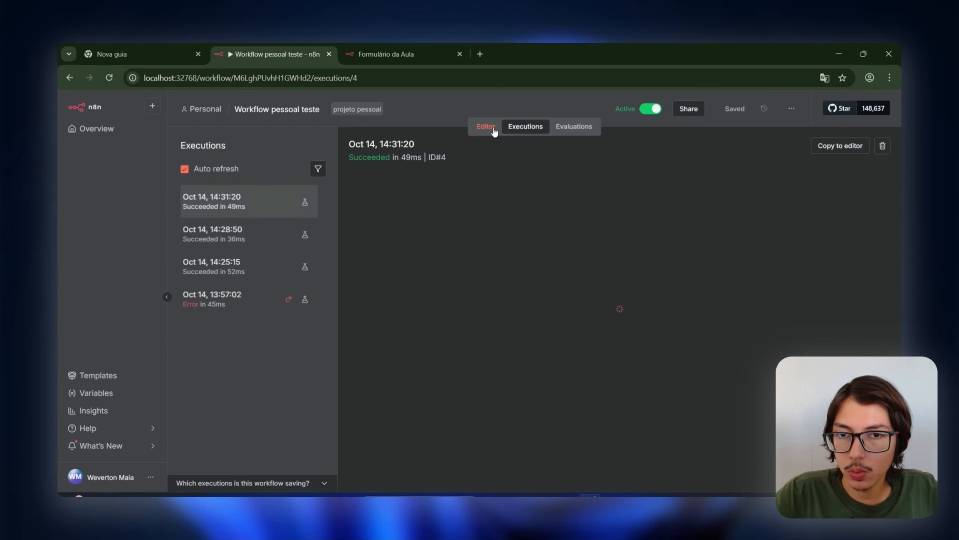
{"action": "left_click", "coordinate": [485, 126]}
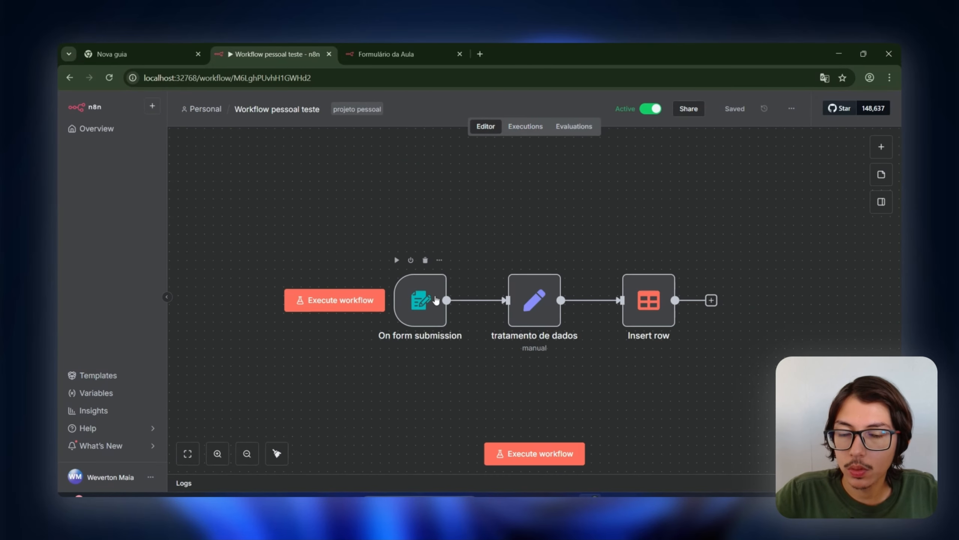
{"action": "double_click", "coordinate": [420, 300]}
{"action": "left_click", "coordinate": [354, 184]}
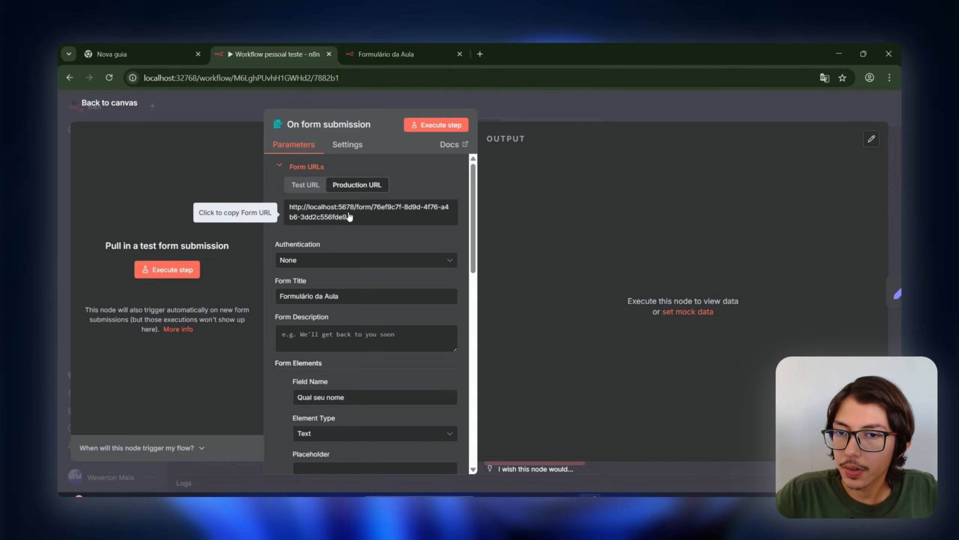
{"action": "left_click", "coordinate": [332, 217]}
Step: Load the production form in a new tab, correcting the port from 5678 to 32768
{"action": "left_click", "coordinate": [475, 53]}
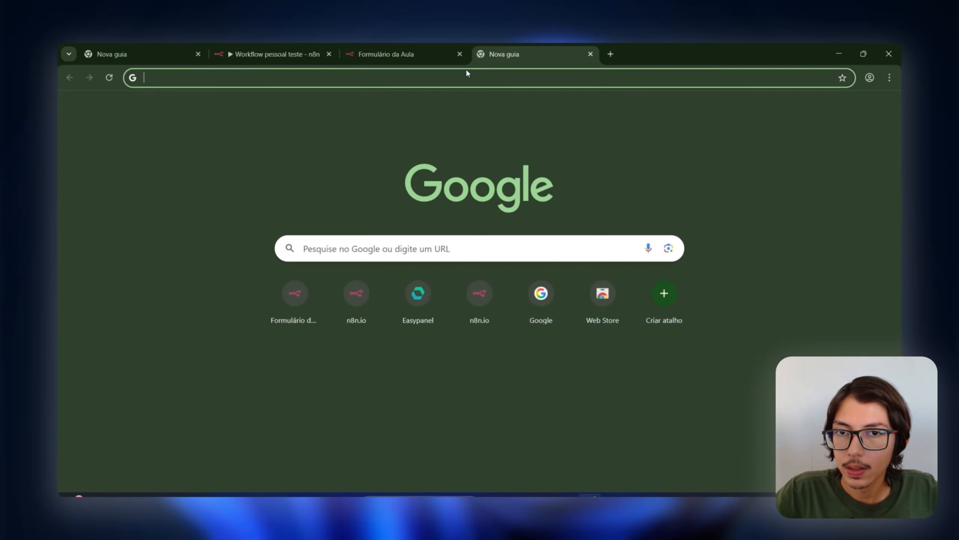
{"action": "type", "text": "http://localhost:5678/form/76ef9c7f-8d9d-4f76-a4b6-3dd2c556fde9"}
{"action": "left_click", "coordinate": [355, 54]}
{"action": "left_click", "coordinate": [301, 54]}
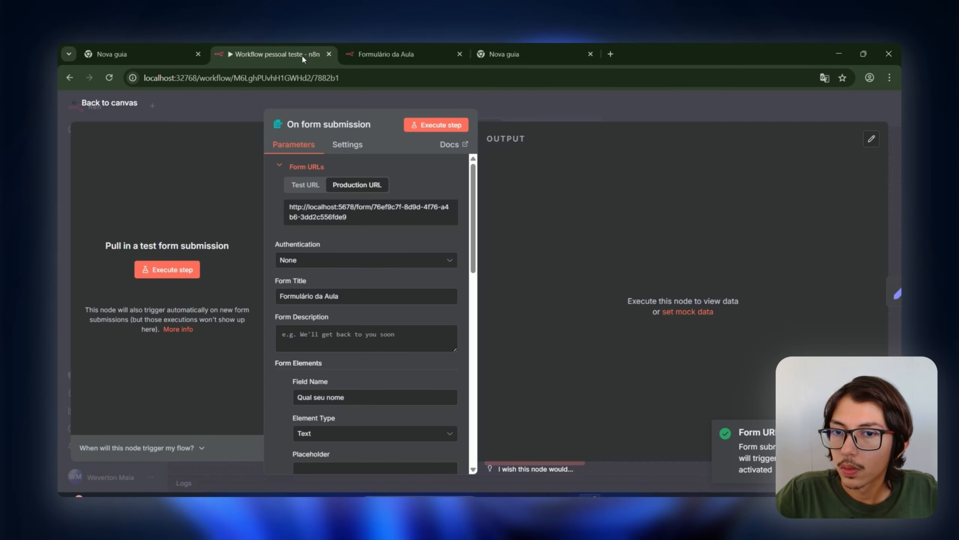
{"action": "left_click", "coordinate": [200, 79]}
{"action": "double_click", "coordinate": [193, 81]}
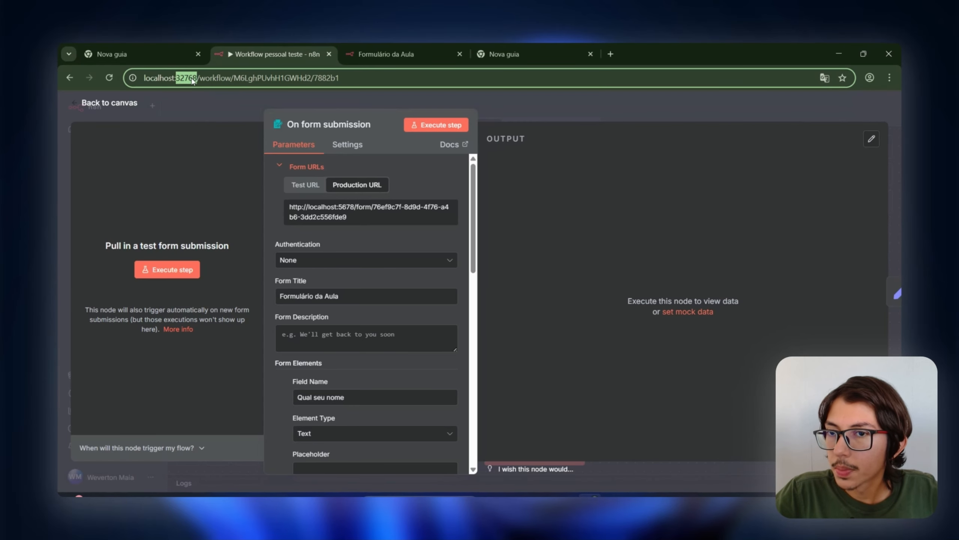
{"action": "left_click", "coordinate": [504, 54]}
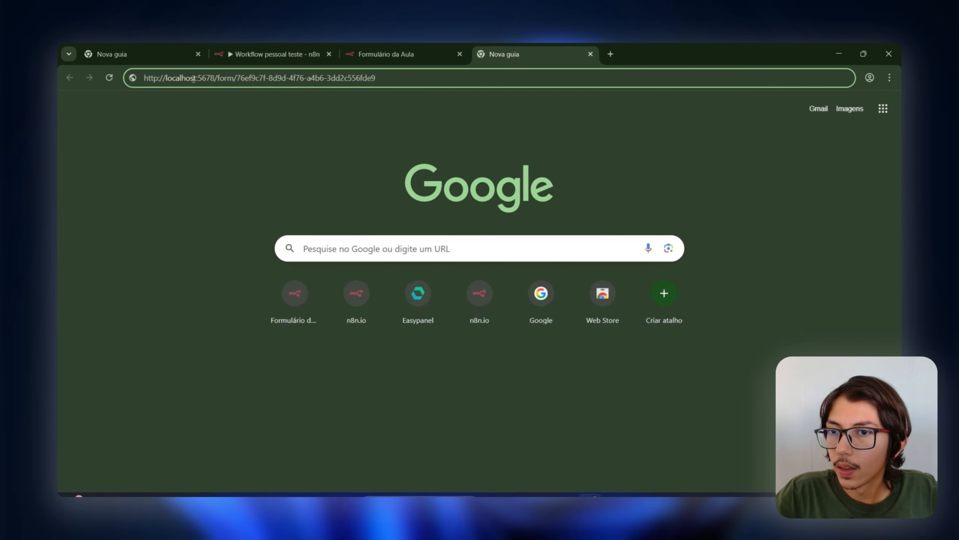
{"action": "double_click", "coordinate": [206, 78]}
{"action": "type", "text": "32768"}
{"action": "key", "text": "Return"}
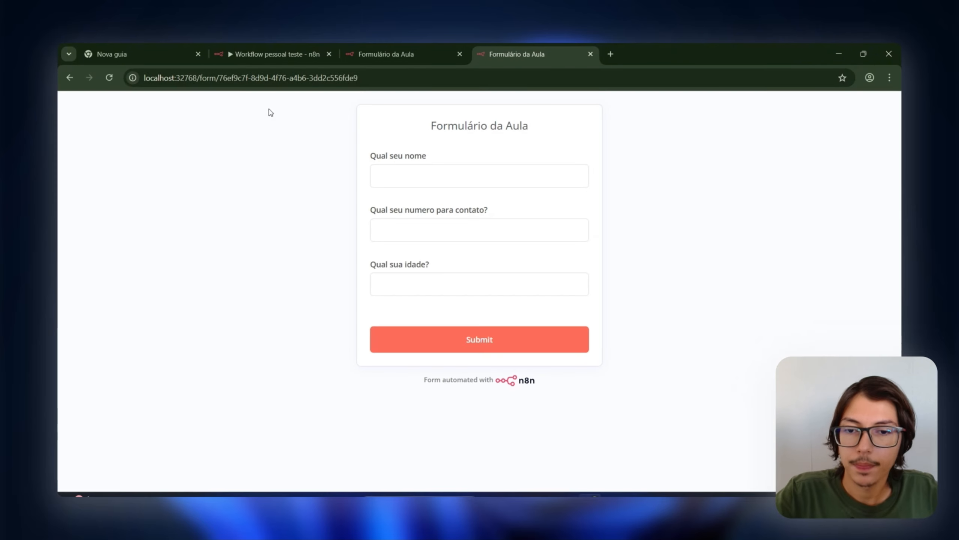
Step: Submit the production form with a name, contact number and age 30
{"action": "left_click", "coordinate": [433, 172]}
{"action": "type", "text": "Ana"}
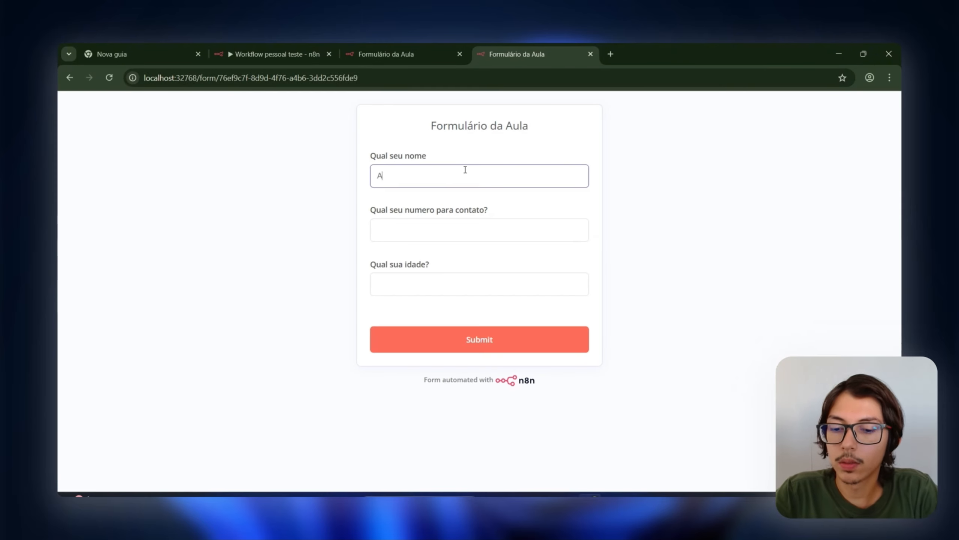
{"action": "type", "text": "ia"}
{"action": "key", "text": "Tab"}
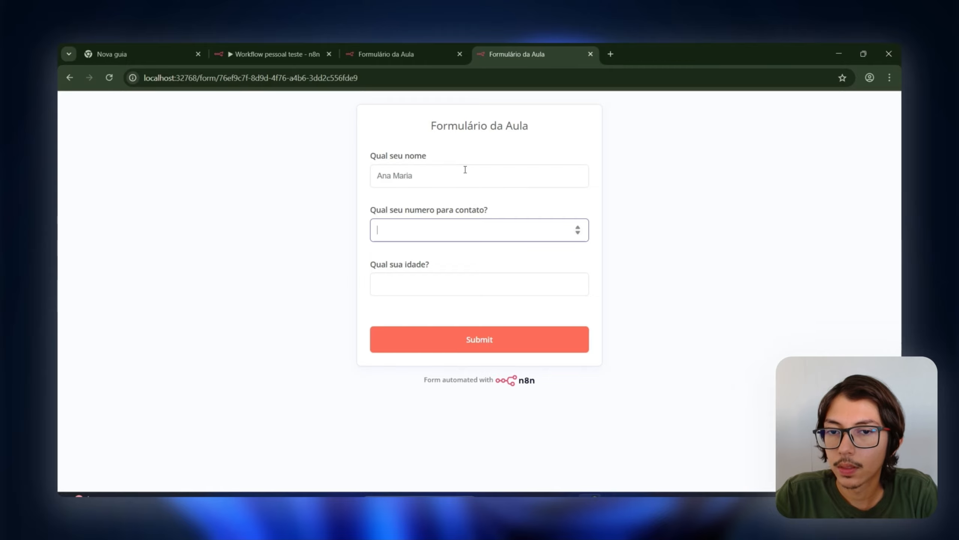
{"action": "key", "text": "Tab"}
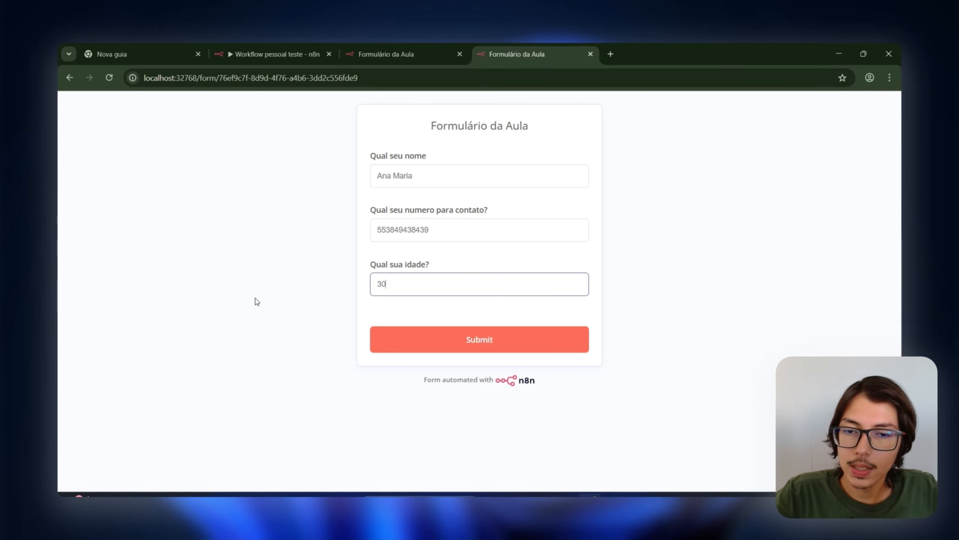
{"action": "left_click", "coordinate": [446, 338]}
{"action": "left_click", "coordinate": [385, 49]}
Step: Close the form tabs and open the latest execution, ID#5, in the Executions list
{"action": "left_click", "coordinate": [321, 50]}
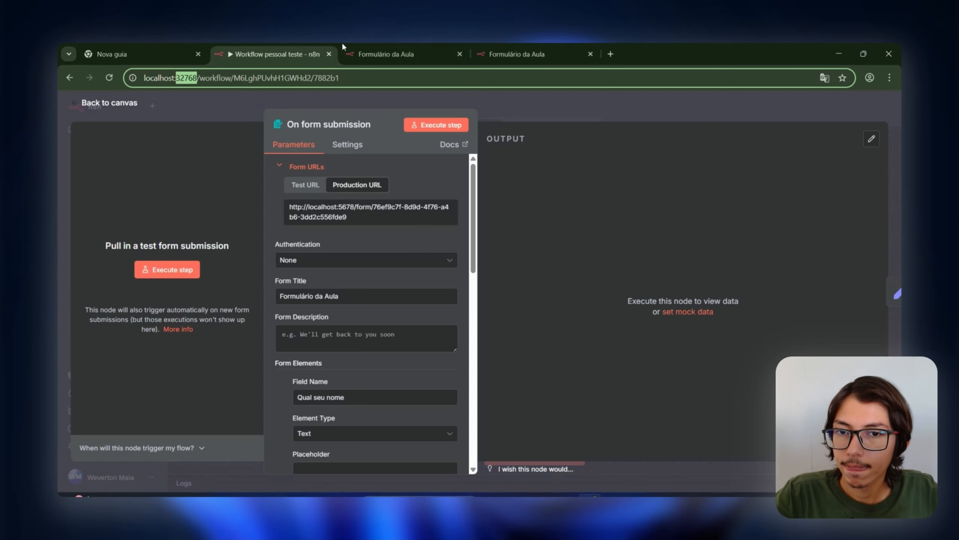
{"action": "left_click", "coordinate": [460, 53]}
{"action": "left_click", "coordinate": [460, 54]}
{"action": "left_click", "coordinate": [524, 100]}
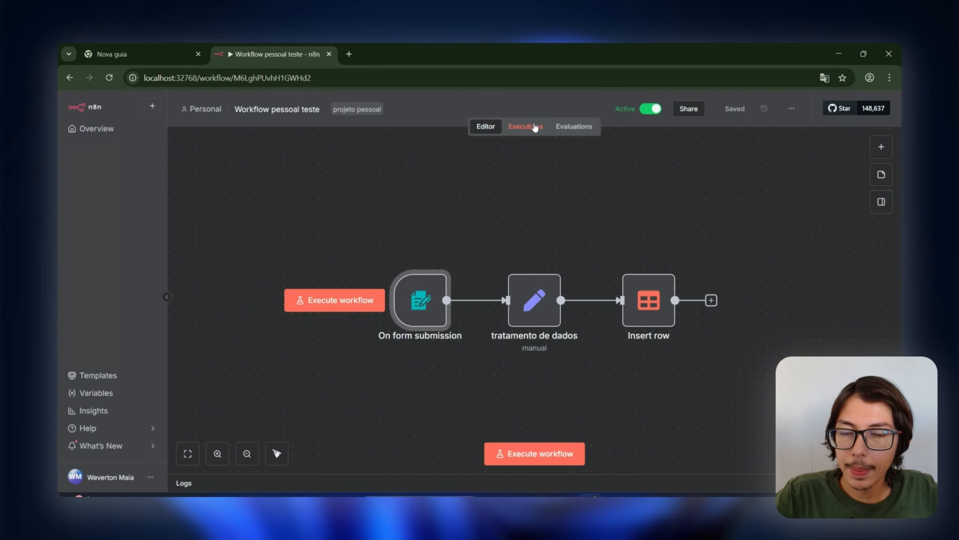
{"action": "left_click", "coordinate": [526, 127]}
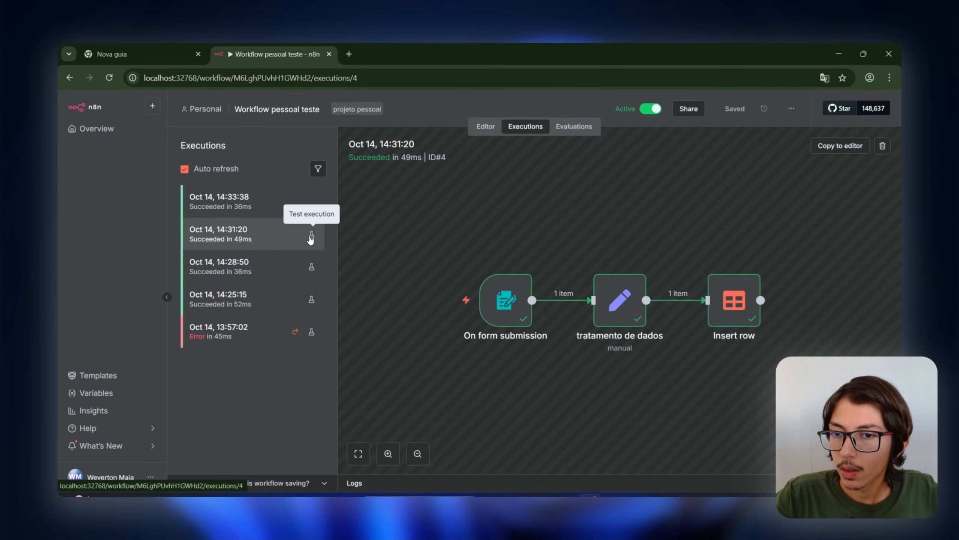
{"action": "left_click", "coordinate": [280, 195]}
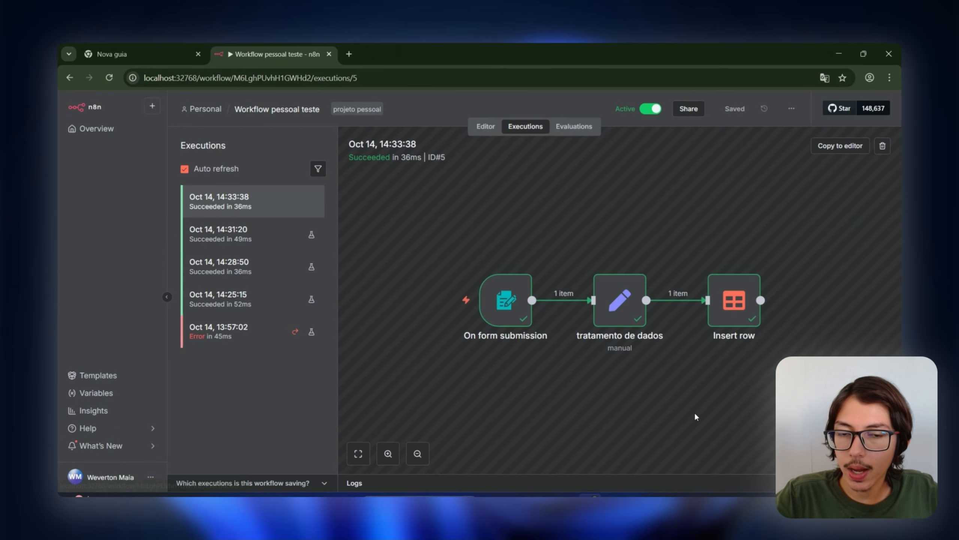
Step: Inspect the output of On form submission, tratamento de dados and Insert row for run ID#5
{"action": "double_click", "coordinate": [514, 311]}
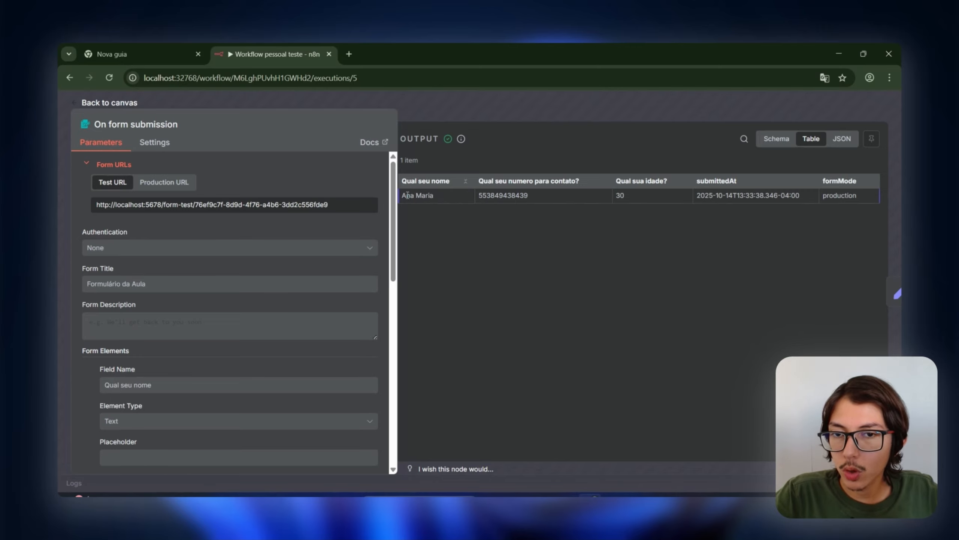
{"action": "left_click_drag", "start_coordinate": [415, 191], "coordinate": [721, 196]}
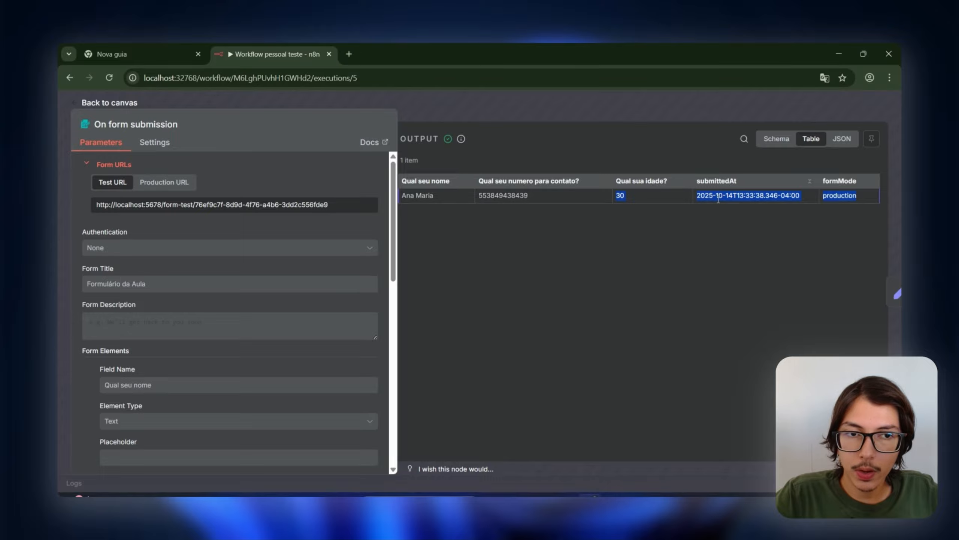
{"action": "key", "text": "Escape"}
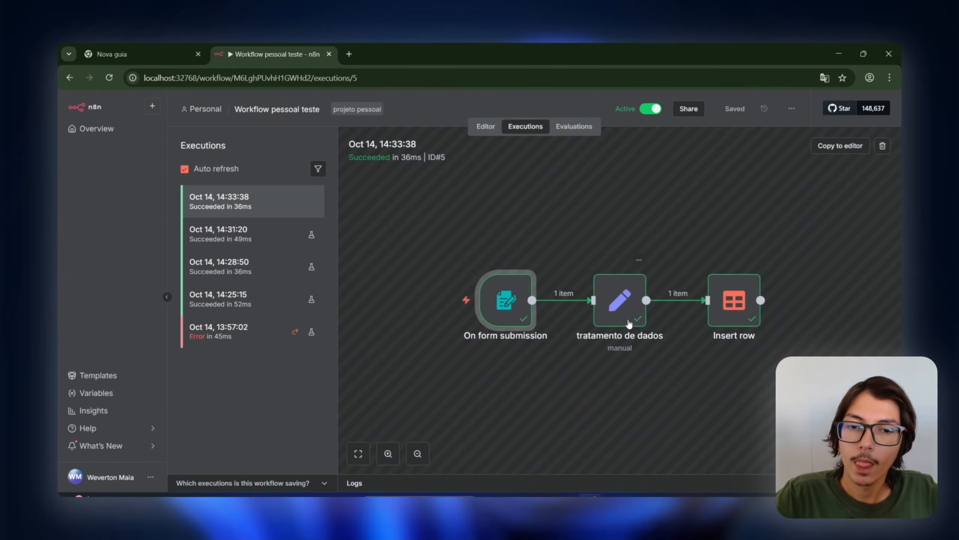
{"action": "double_click", "coordinate": [629, 323]}
{"action": "left_click_drag", "start_coordinate": [616, 181], "coordinate": [806, 206]}
{"action": "key", "text": "Escape"}
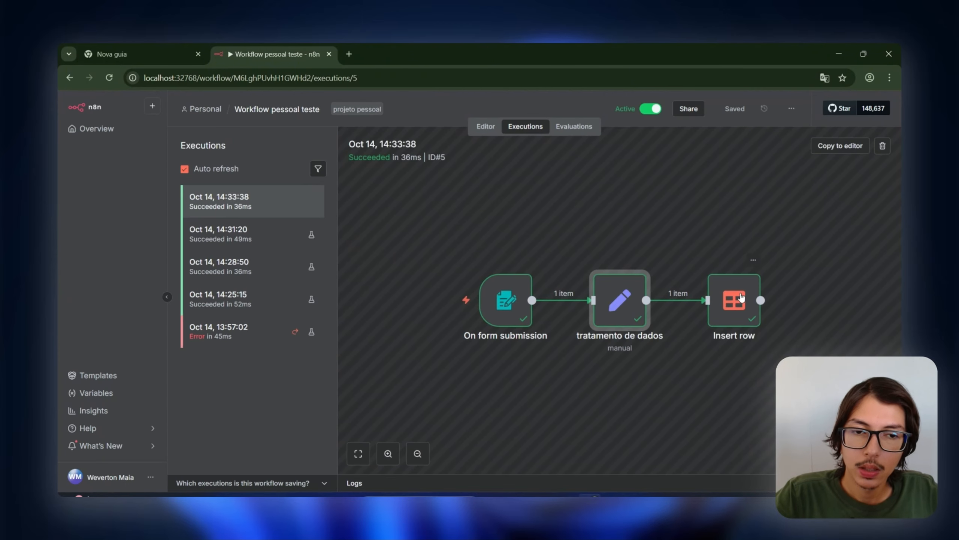
{"action": "double_click", "coordinate": [734, 300]}
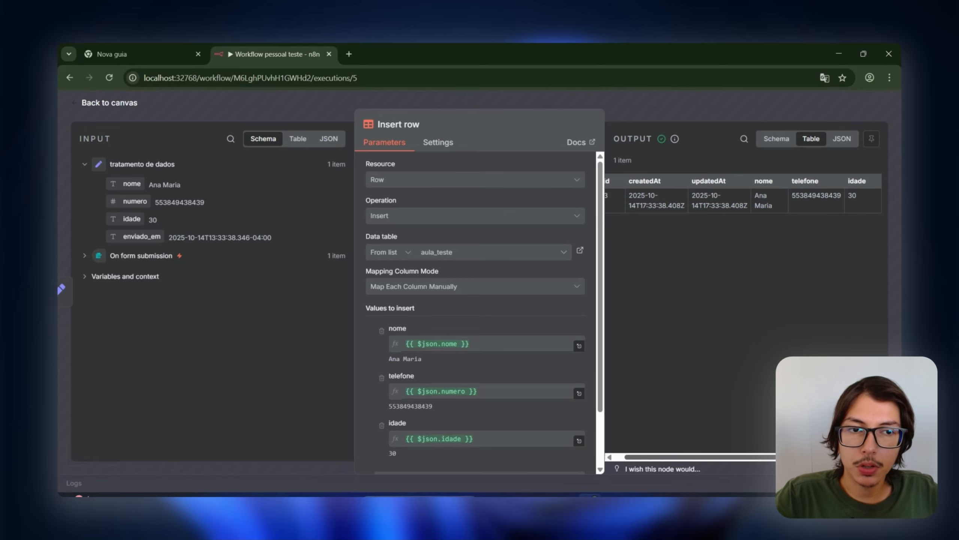
{"action": "key", "text": "Escape"}
Step: Open the aula_teste data table and delete the empty Null row 1
{"action": "left_click", "coordinate": [97, 129]}
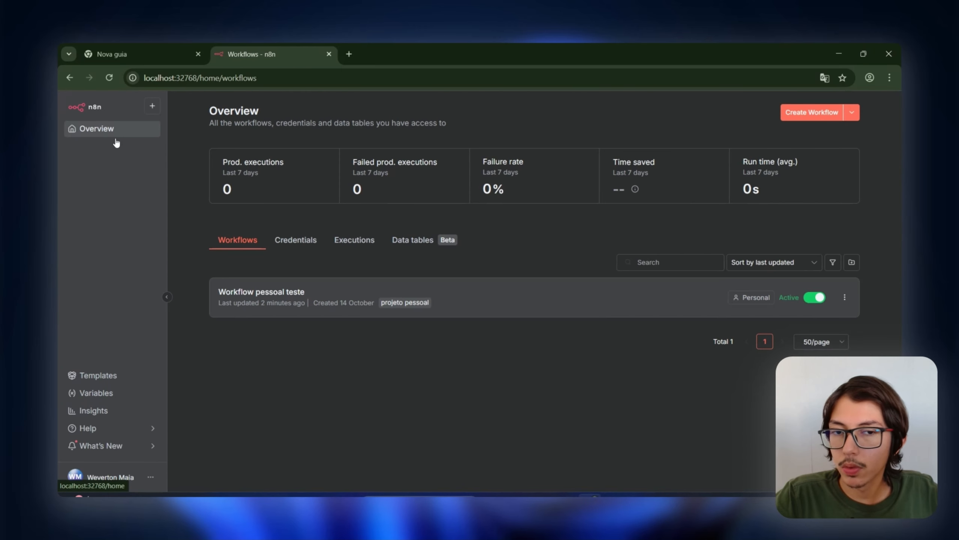
{"action": "left_click", "coordinate": [404, 240]}
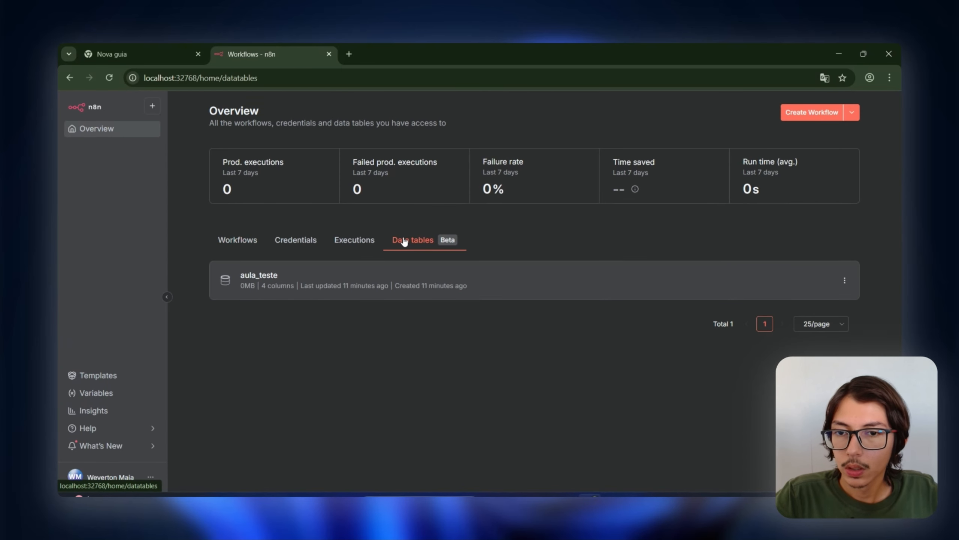
{"action": "left_click", "coordinate": [274, 280]}
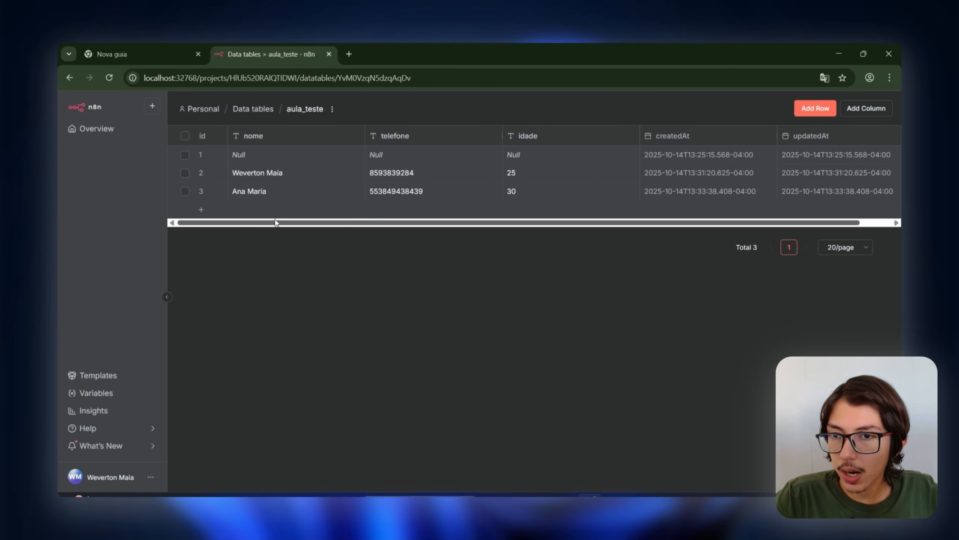
{"action": "left_click_drag", "start_coordinate": [275, 222], "coordinate": [228, 288]}
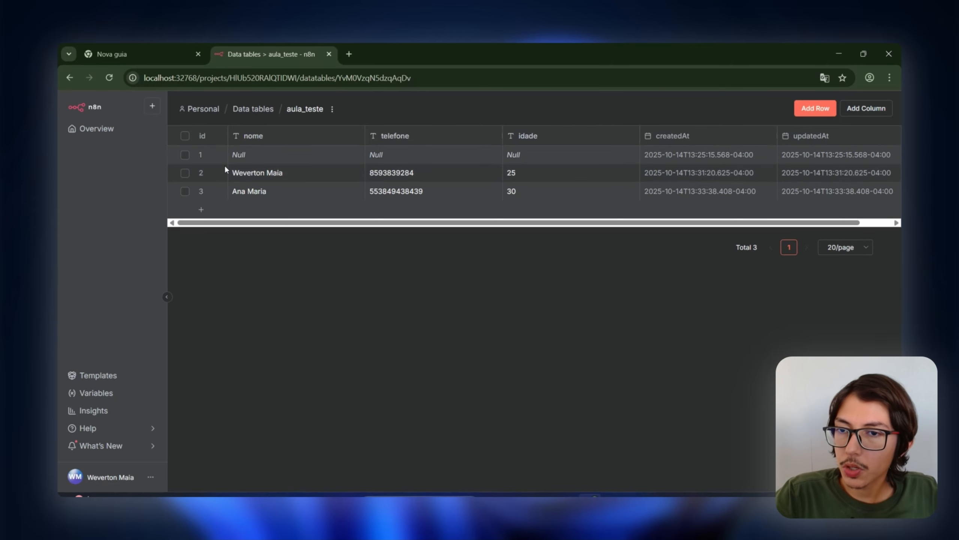
{"action": "left_click", "coordinate": [185, 154]}
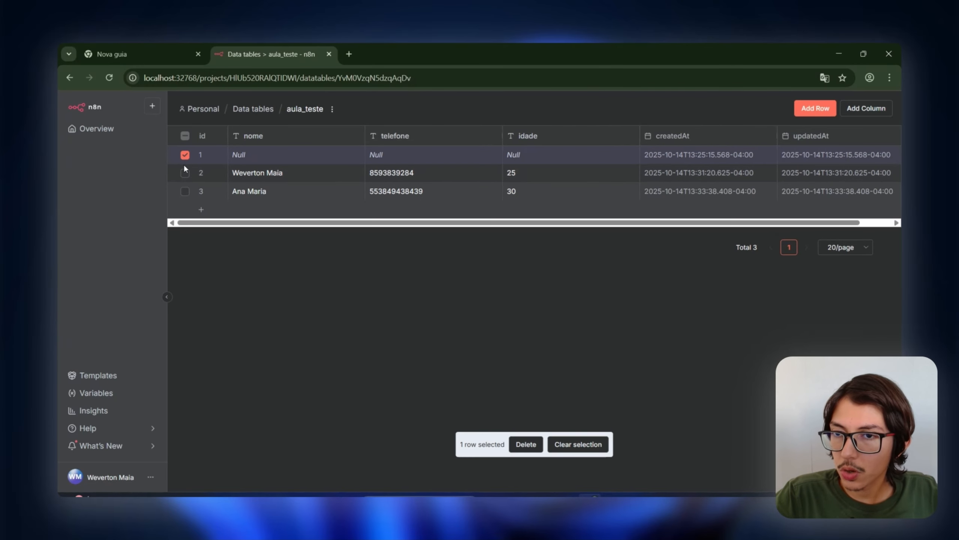
{"action": "left_click", "coordinate": [525, 444]}
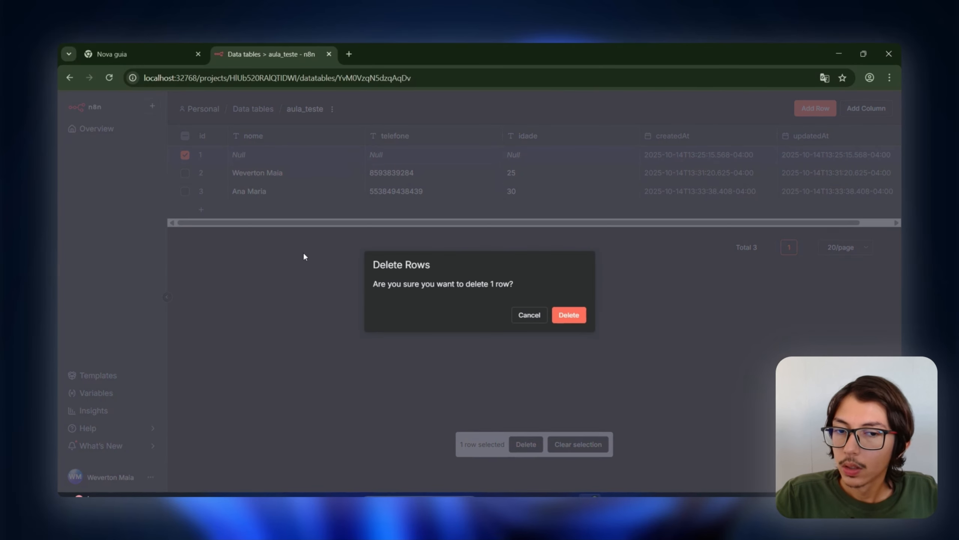
{"action": "left_click", "coordinate": [569, 314]}
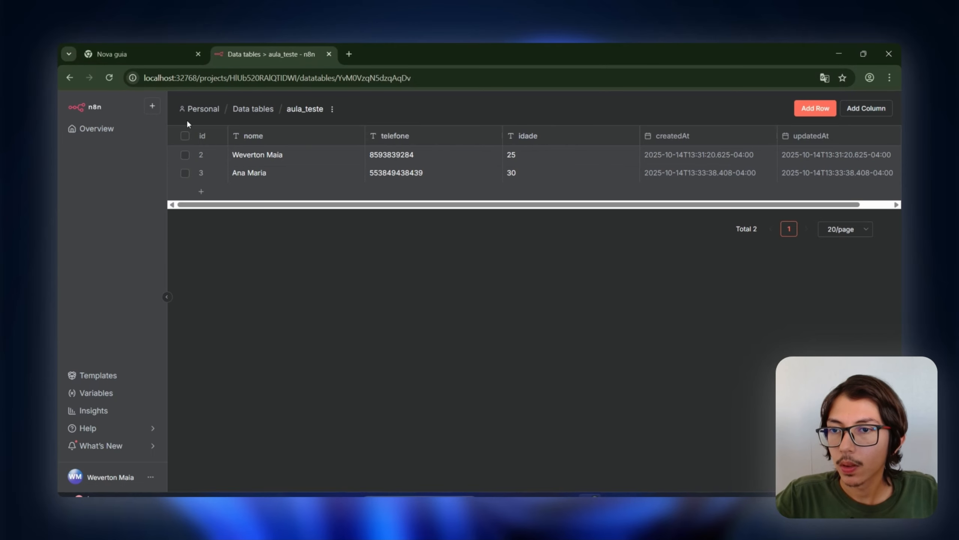
Step: Reopen Workflow pessoal teste from Overview, browsing the node panel without adding anything
{"action": "left_click", "coordinate": [140, 132]}
{"action": "left_click", "coordinate": [345, 297]}
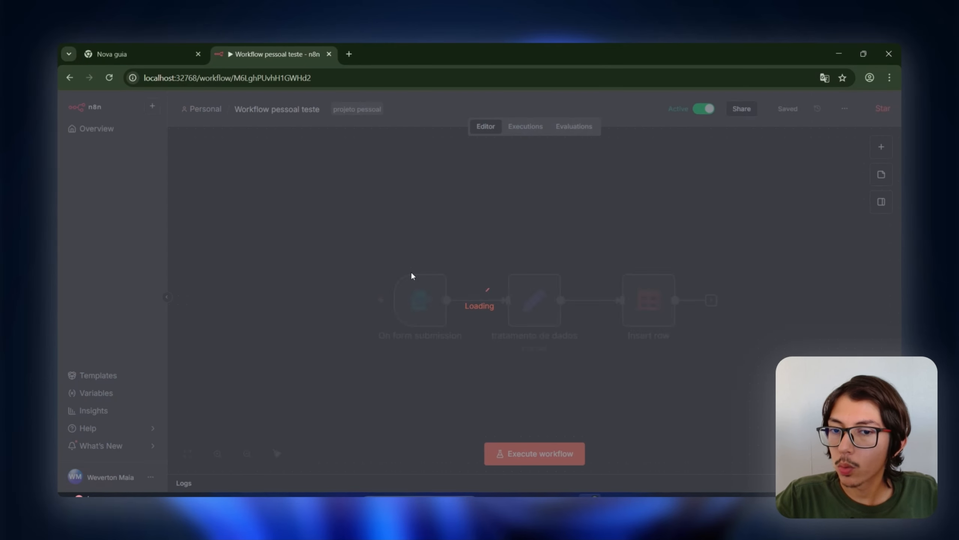
{"action": "left_click", "coordinate": [882, 147]}
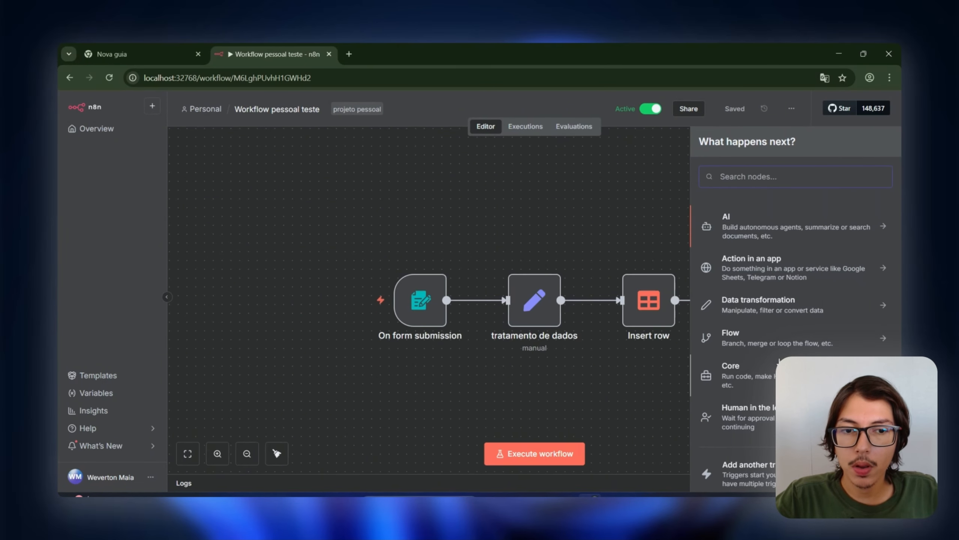
{"action": "scroll", "coordinate": [744, 323], "scroll_direction": "down", "scroll_amount": 1}
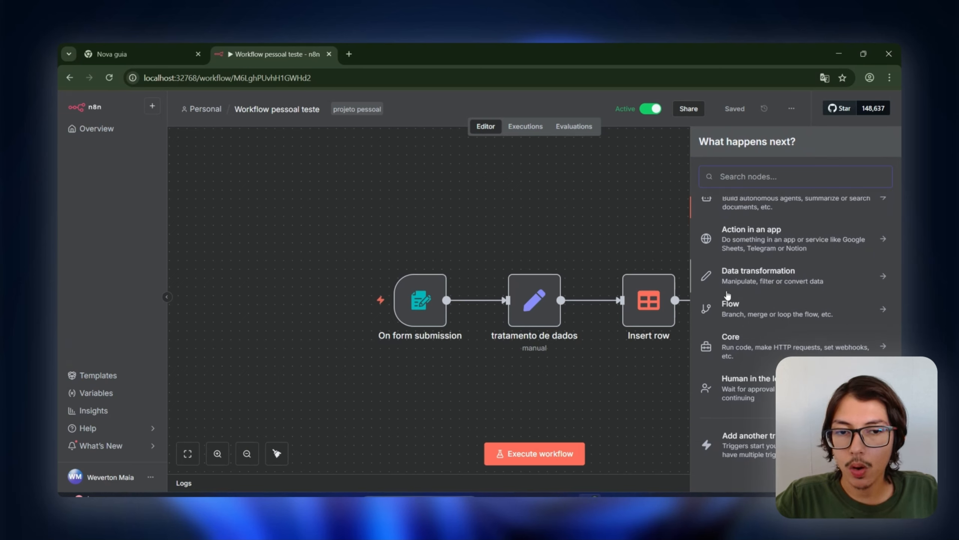
{"action": "left_click", "coordinate": [527, 207]}
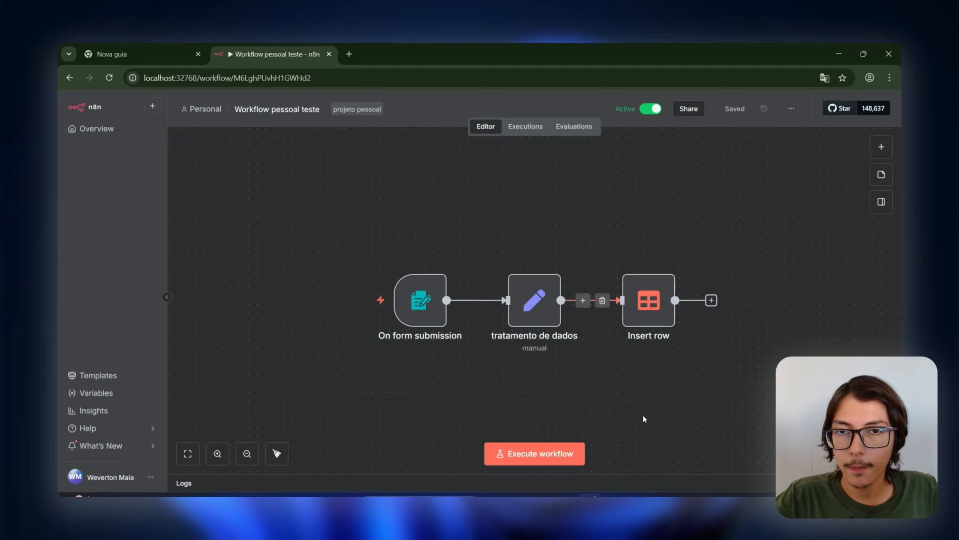